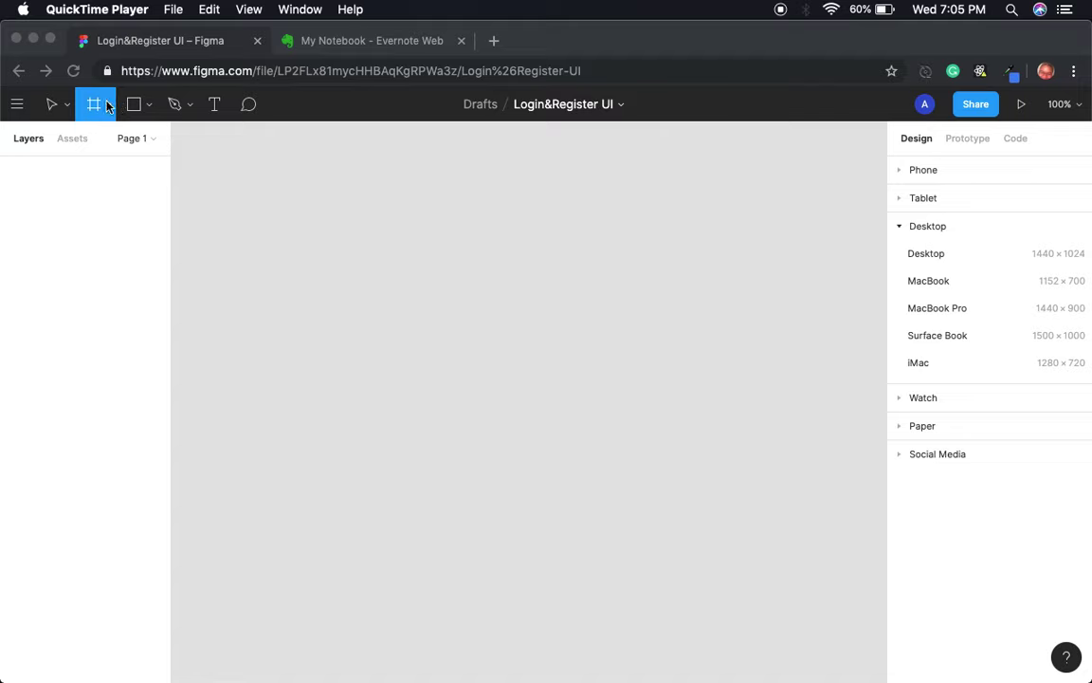
Add a blank 1440×900 MacBook Pro frame to the Login&Register UI canvas.
left_click(959, 315)
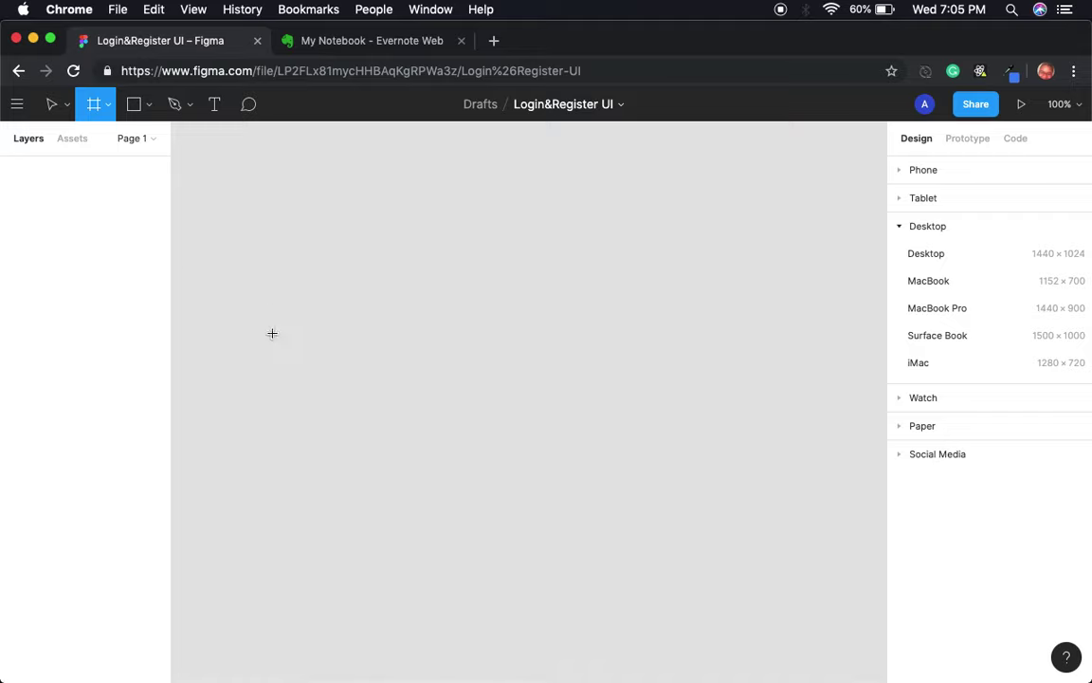
left_click(941, 308)
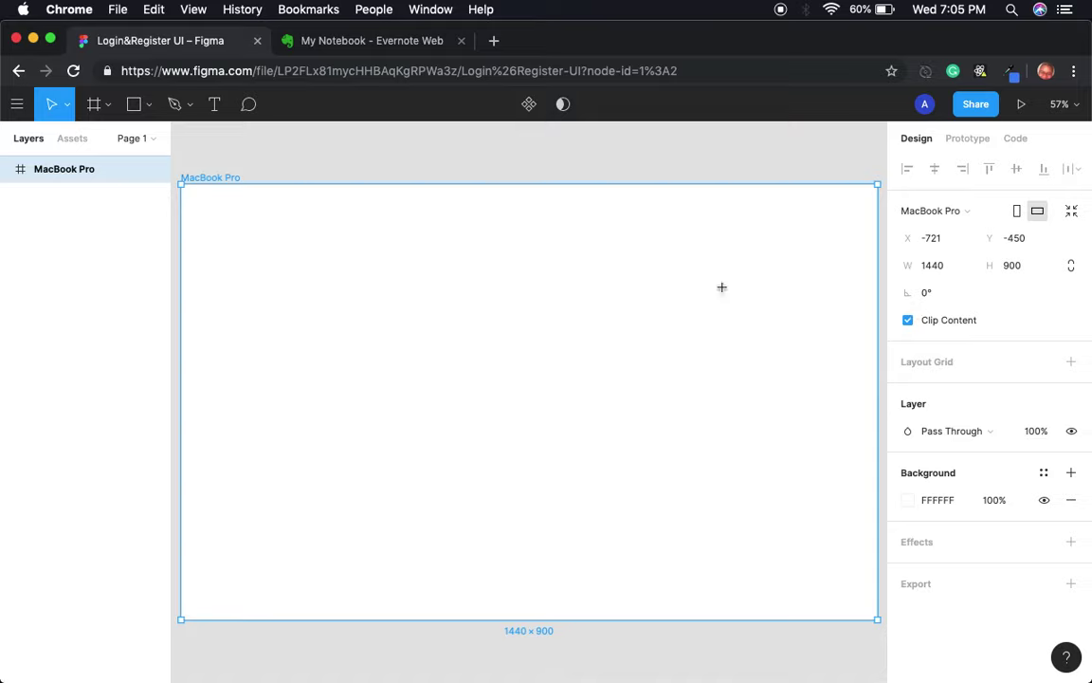
left_click(315, 156)
left_click(303, 281)
Draw a tall 572×861 grey card rectangle flush with the frame's top edge.
left_click(134, 104)
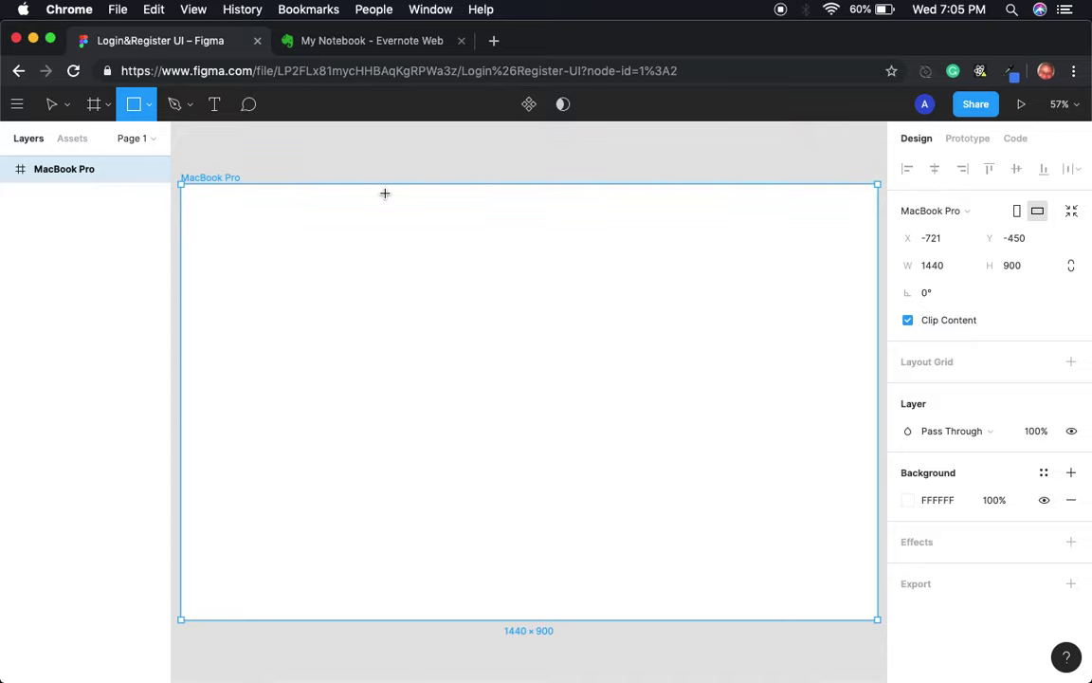
left_click_drag(385, 193, 662, 609)
left_click_drag(580, 475, 583, 477)
left_click(713, 463)
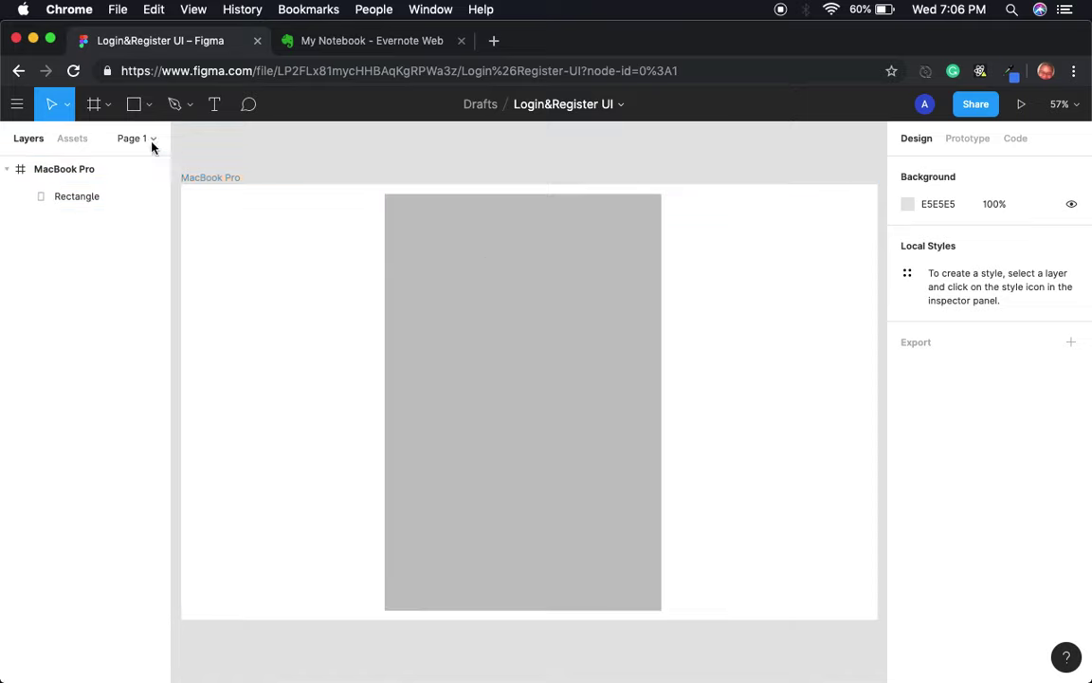
Type the heading 'EverNote App' in a new text box on the grey card.
left_click(213, 110)
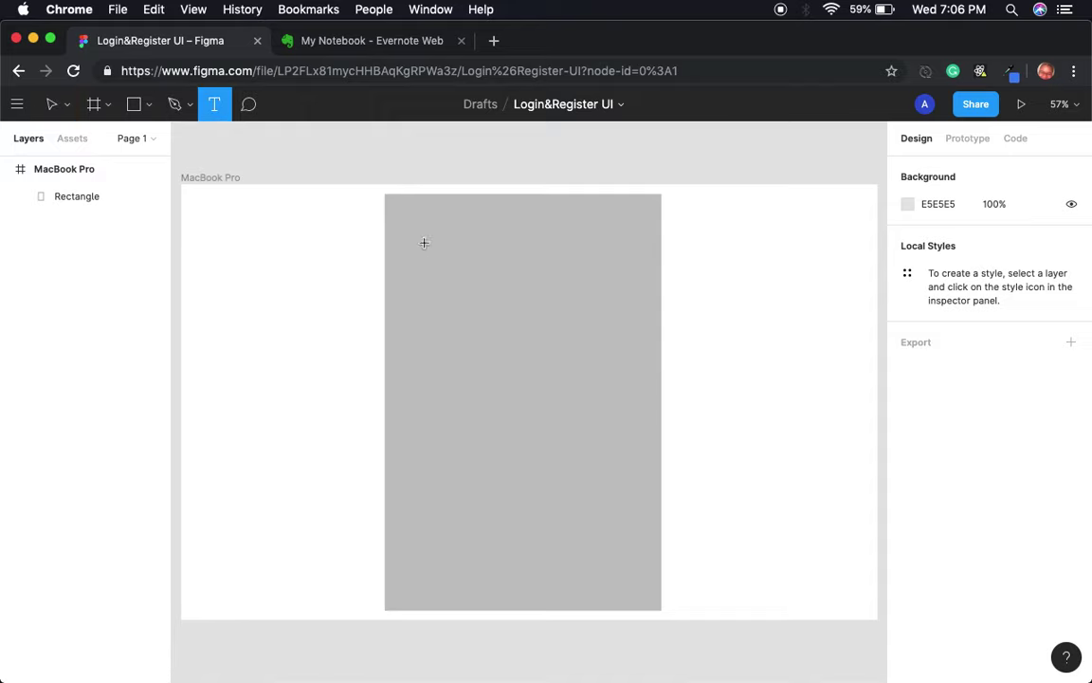
left_click_drag(409, 217, 629, 272)
type("EverNote app")
key("Left")
key("Left")
key("Left")
key("Right")
key("BackSpace")
type("a")
key("BackSpace")
type("A")
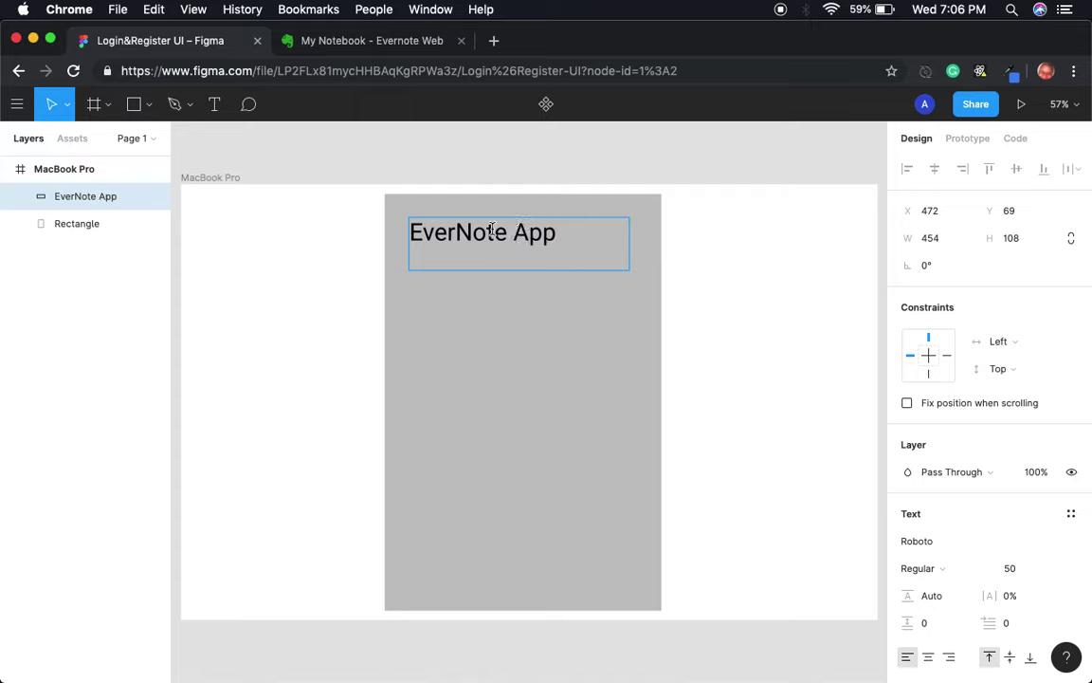
Set the heading to font size 36 and centre-align its text.
triple_click(548, 230)
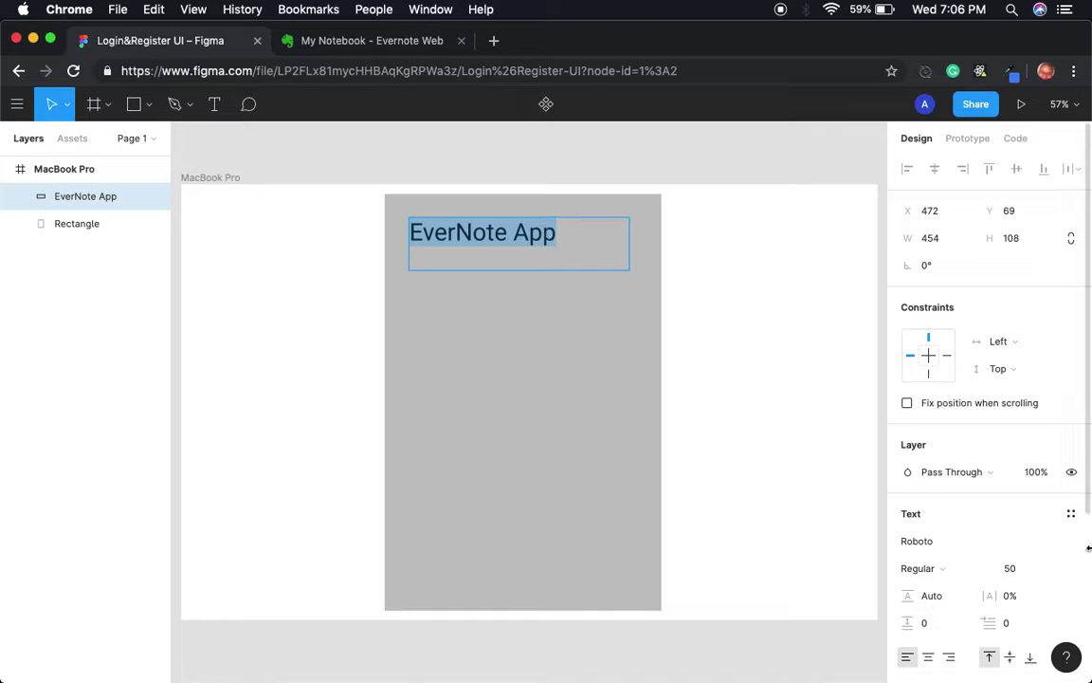
left_click(1030, 570)
left_click(1050, 570)
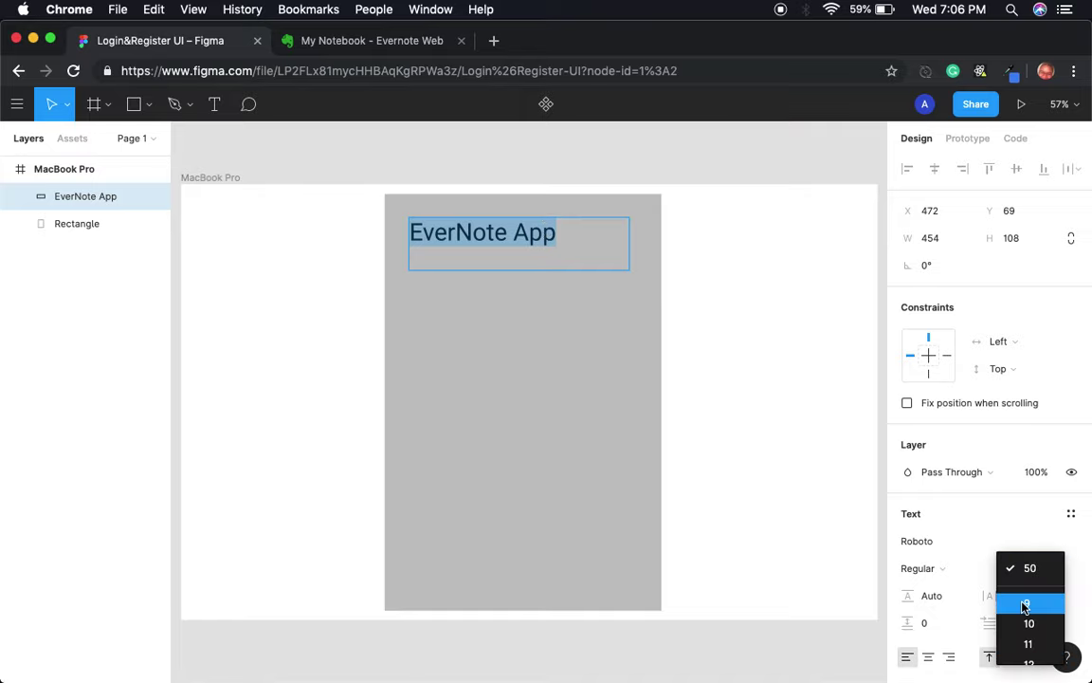
scroll(1024, 607, "down", 5)
left_click(1030, 568)
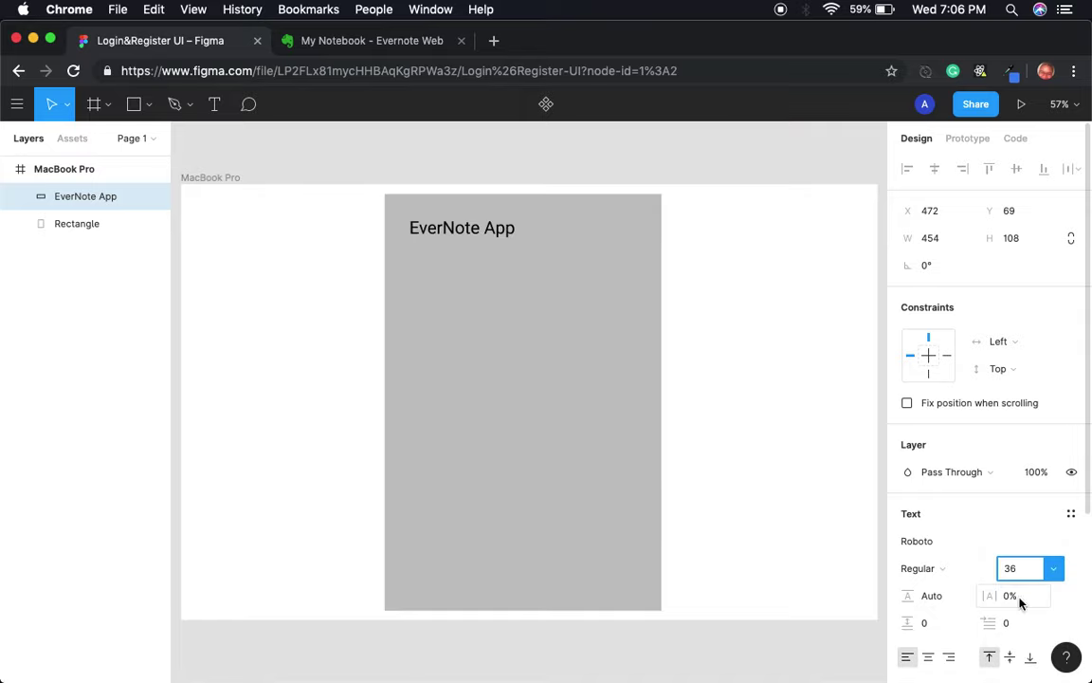
left_click(443, 230)
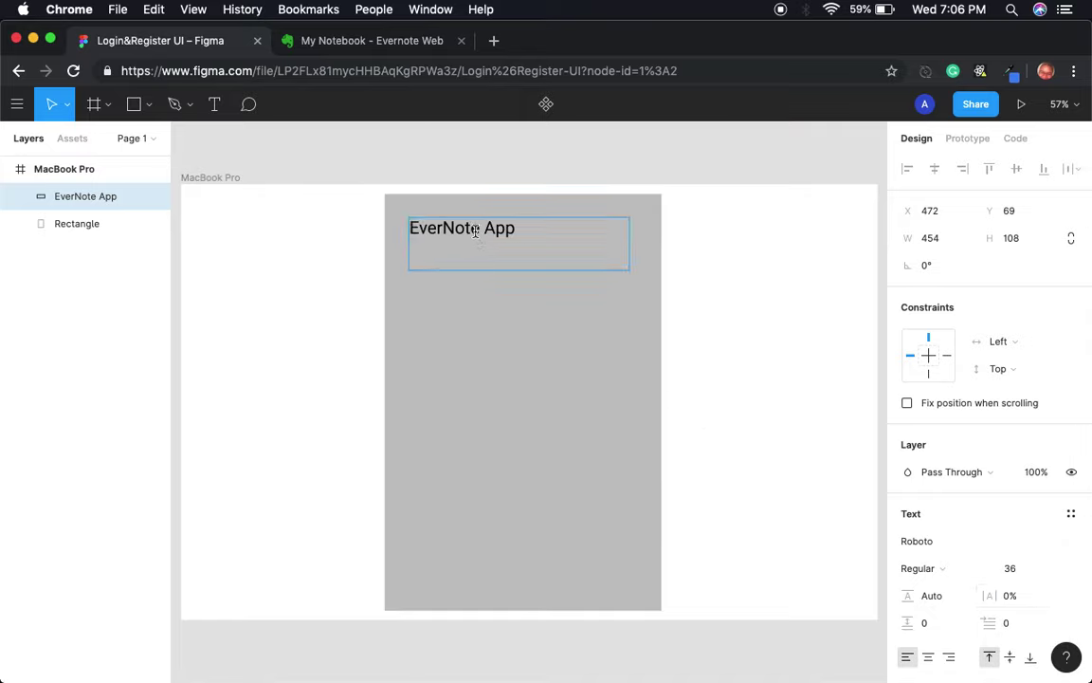
double_click(443, 229)
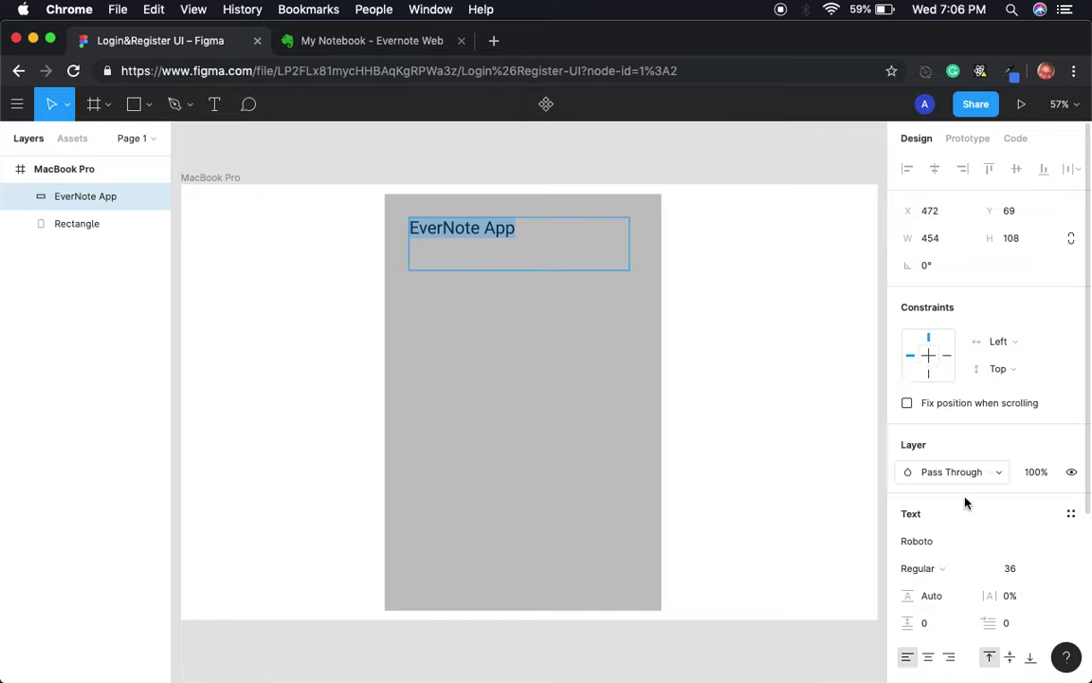
left_click(929, 661)
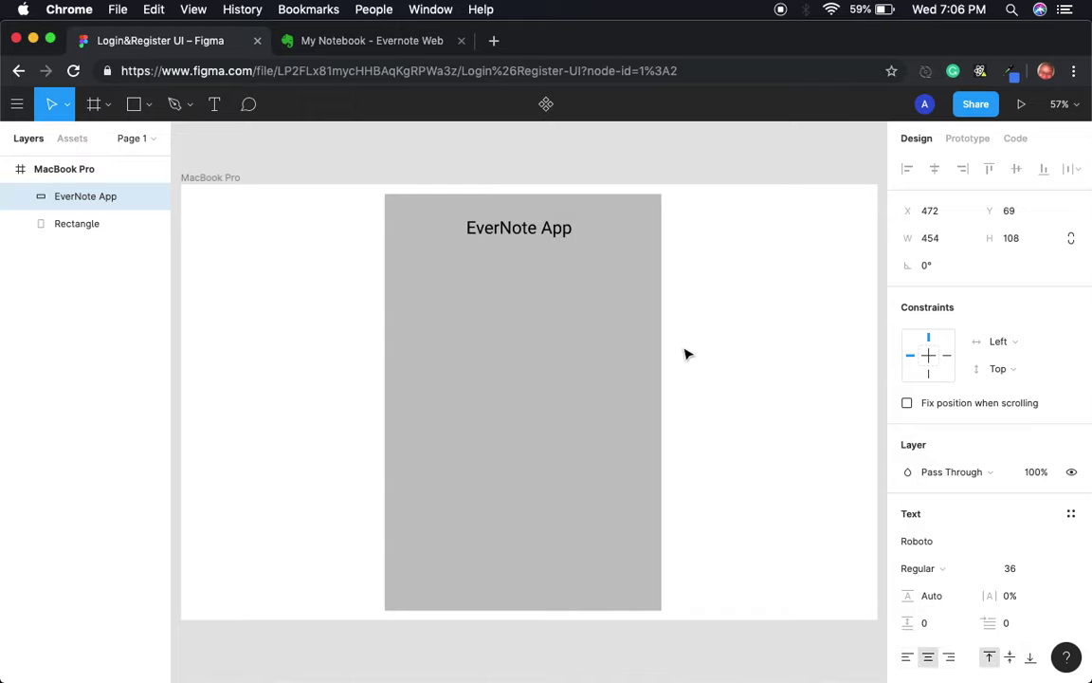
double_click(426, 236)
Shrink the EverNote App text box to fit the words, about 313×60.
key("Escape")
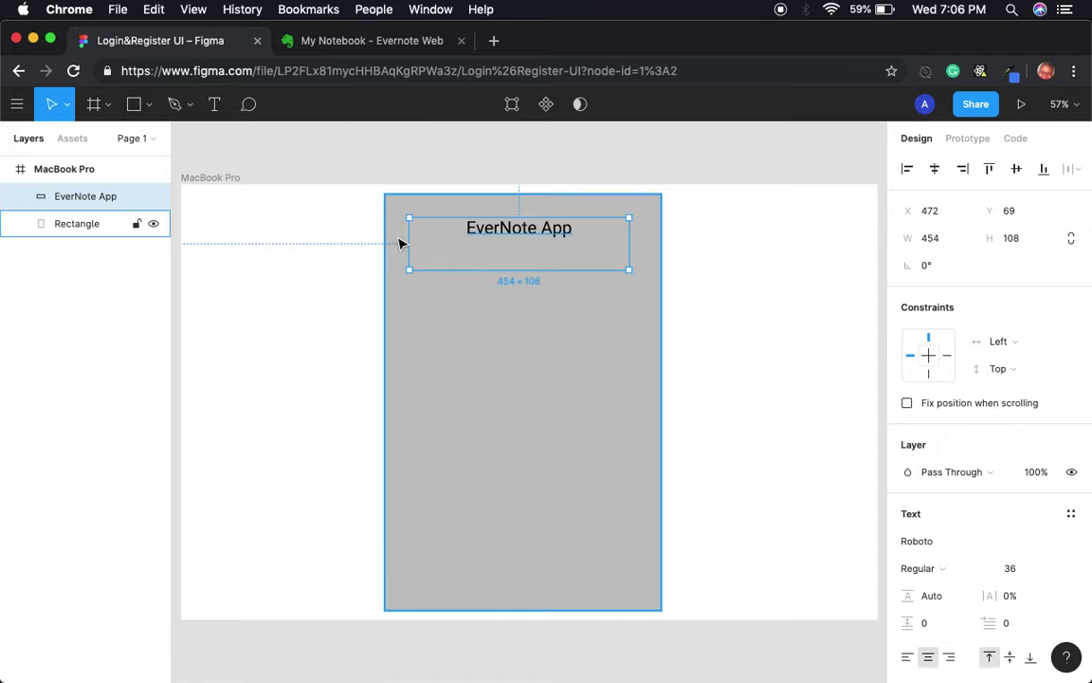
left_click_drag(409, 243, 477, 243)
left_click_drag(529, 269, 505, 243)
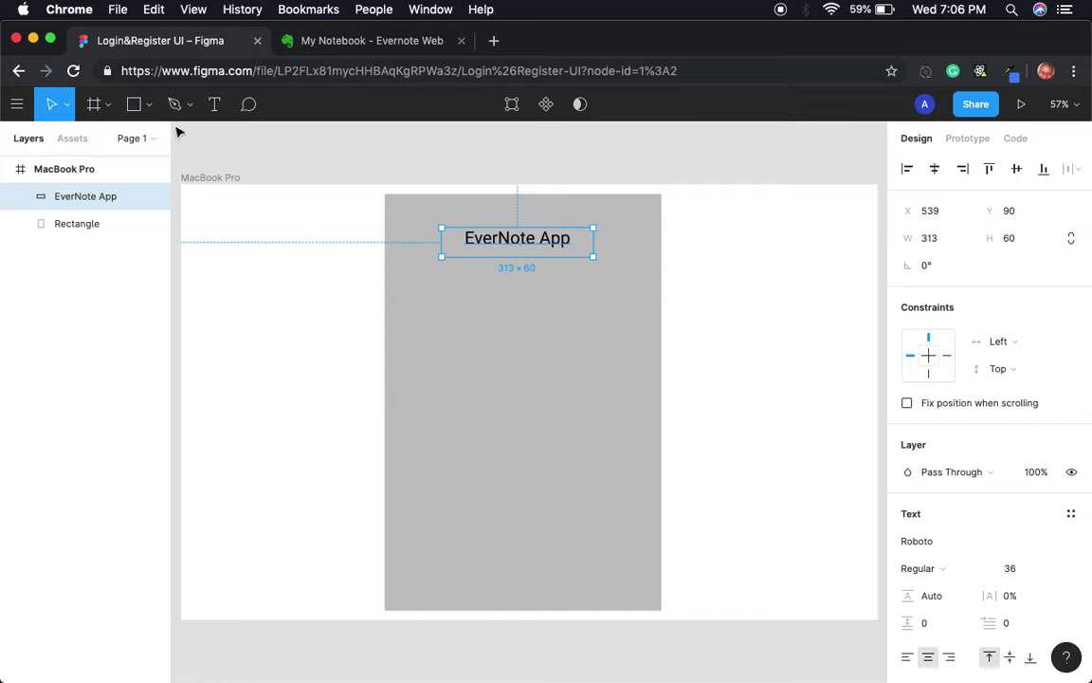
Draw a 449×117 rectangle over the heading and layer the text above it.
left_click(124, 103)
left_click_drag(415, 220, 633, 277)
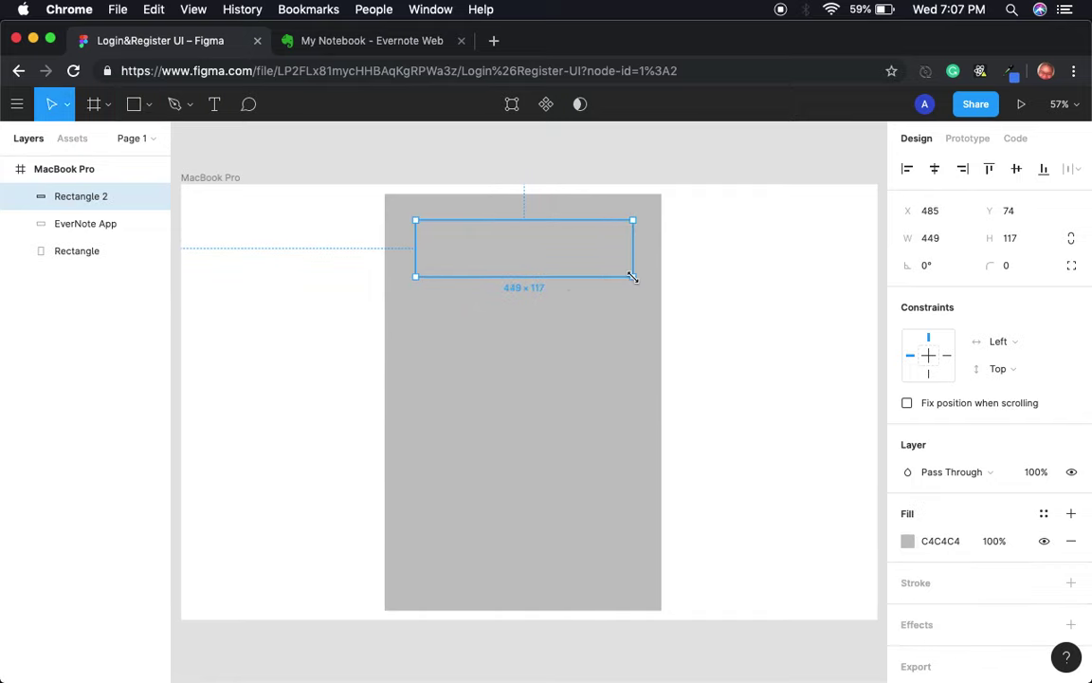
left_click_drag(65, 226, 83, 200)
left_click(517, 327)
left_click(471, 250)
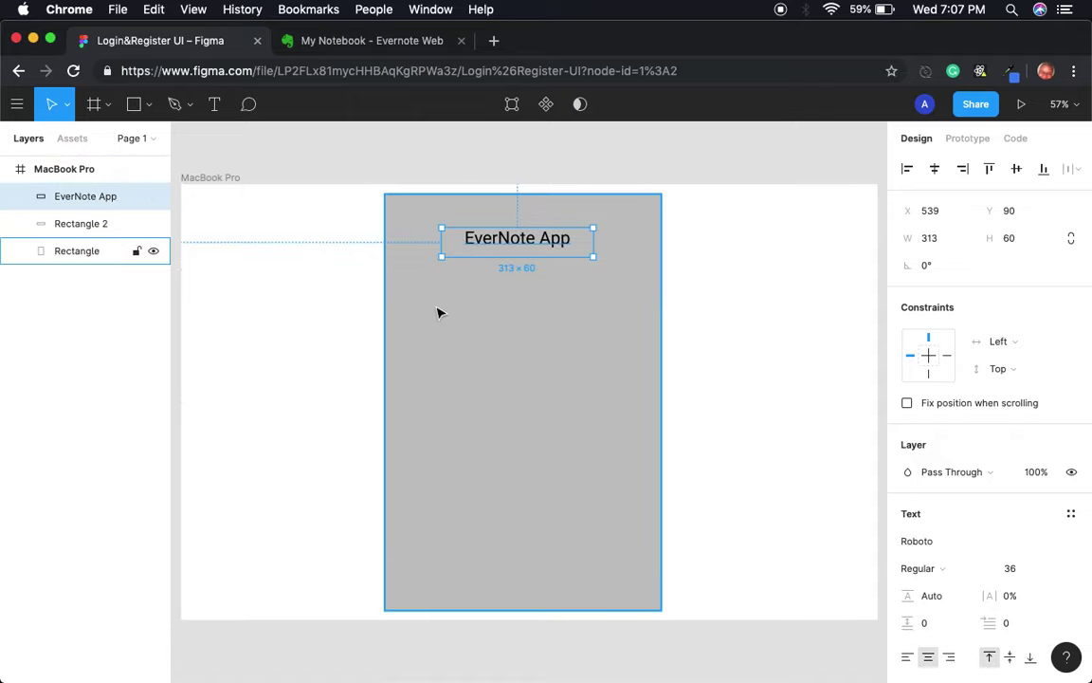
Fill the heading backdrop white (FFFFFF) at 85% opacity and make it shorter.
left_click(454, 274)
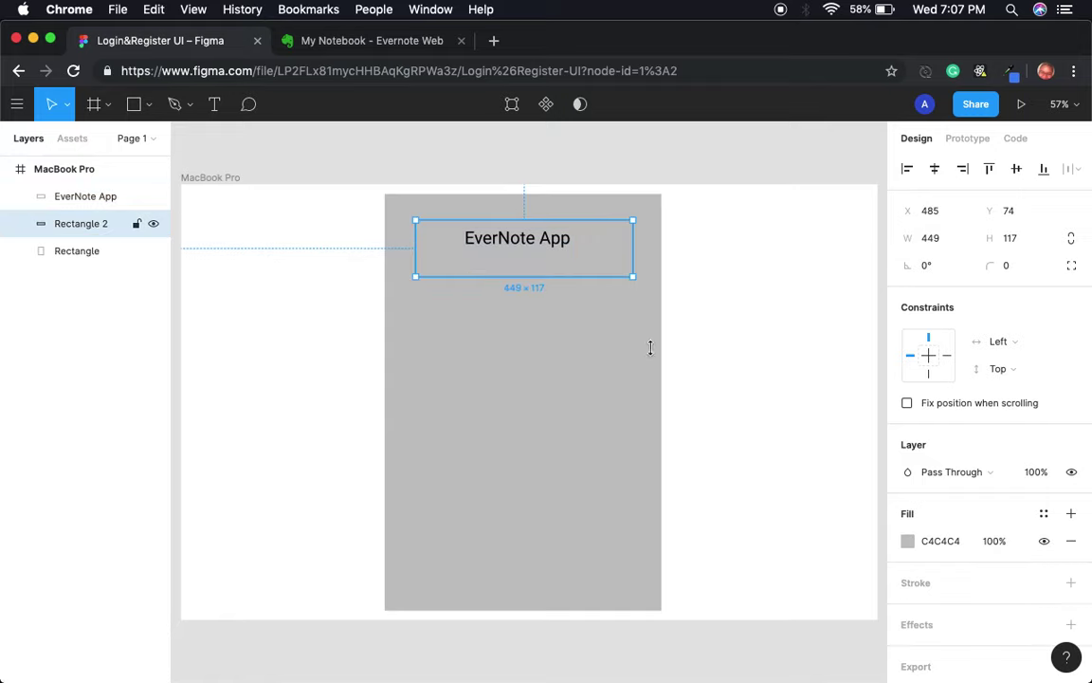
left_click(908, 540)
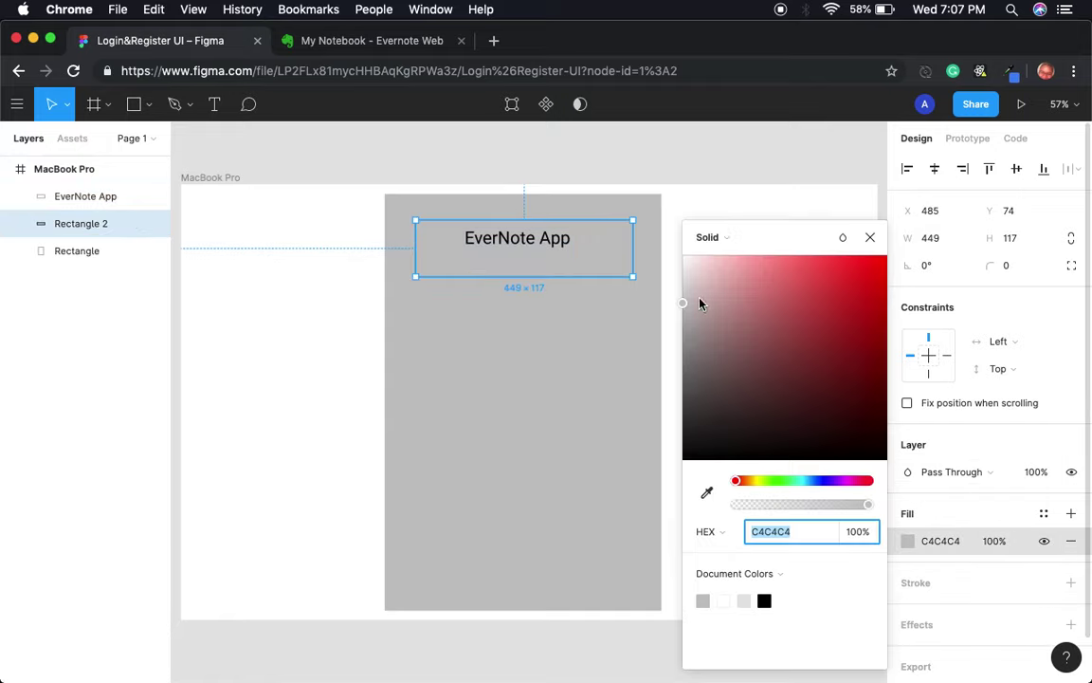
left_click_drag(683, 303, 681, 256)
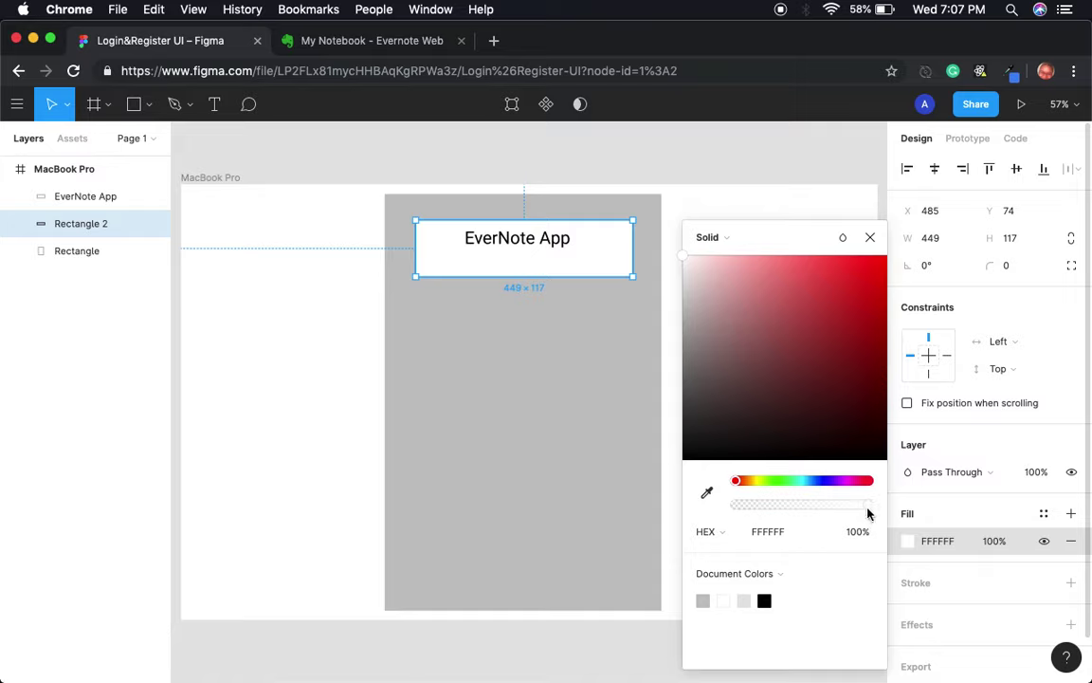
left_click_drag(868, 512, 849, 512)
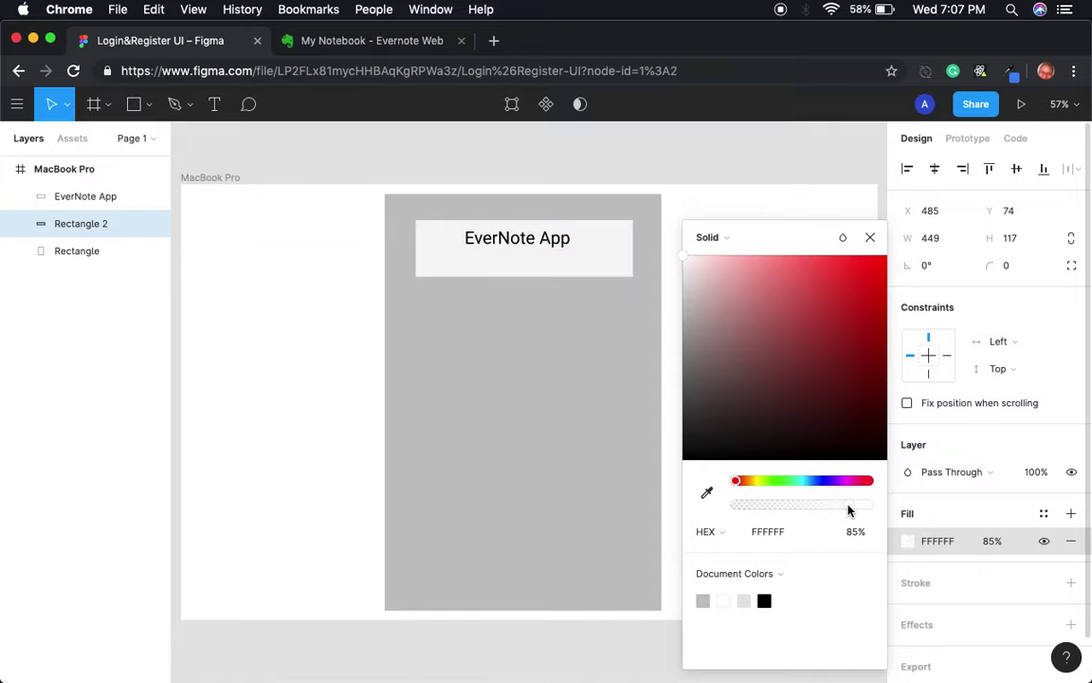
left_click(460, 350)
left_click(518, 274)
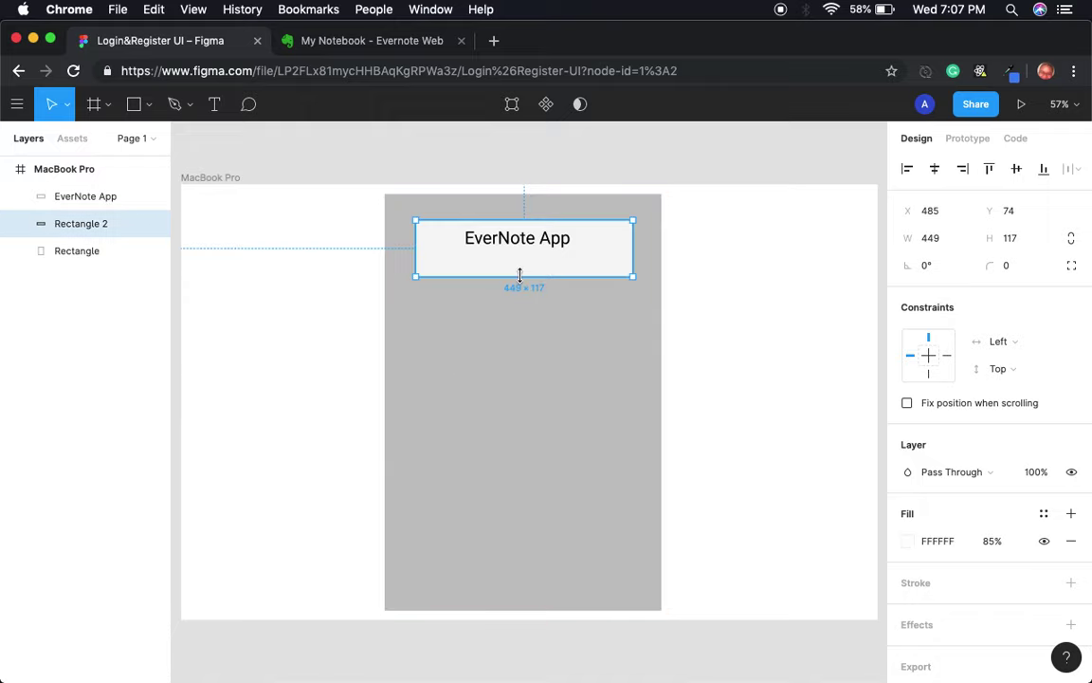
left_click_drag(517, 274, 519, 261)
Widen the EverNote App text box and nudge the heading to centre it on the backdrop.
left_click(527, 320)
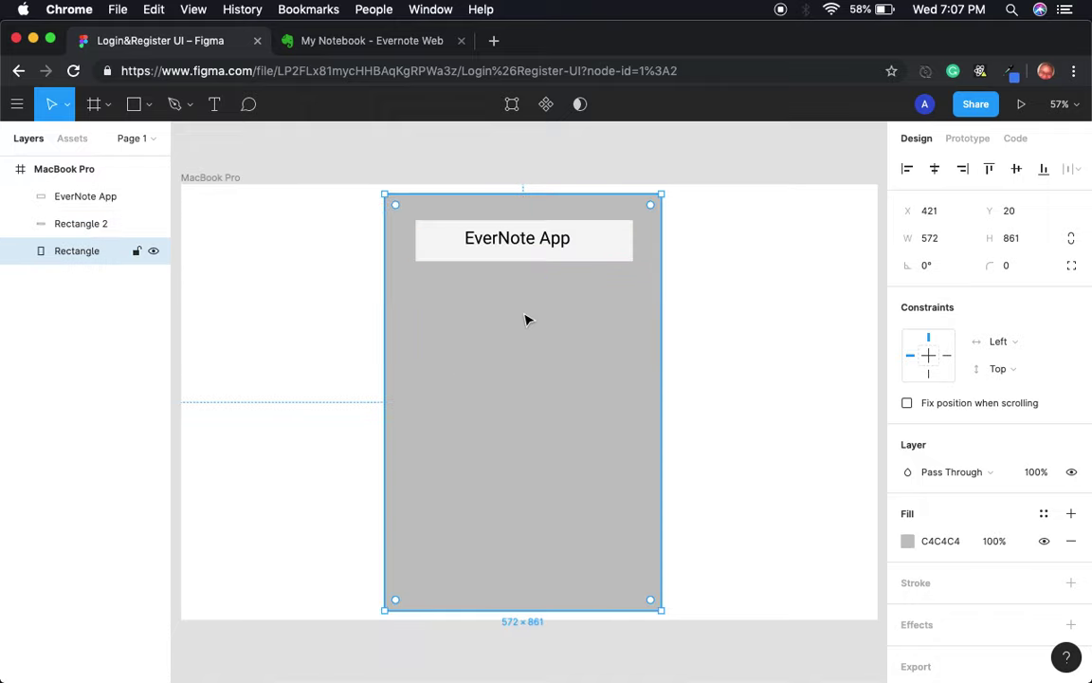
left_click(530, 247)
left_click_drag(594, 238, 610, 238)
left_click(557, 305)
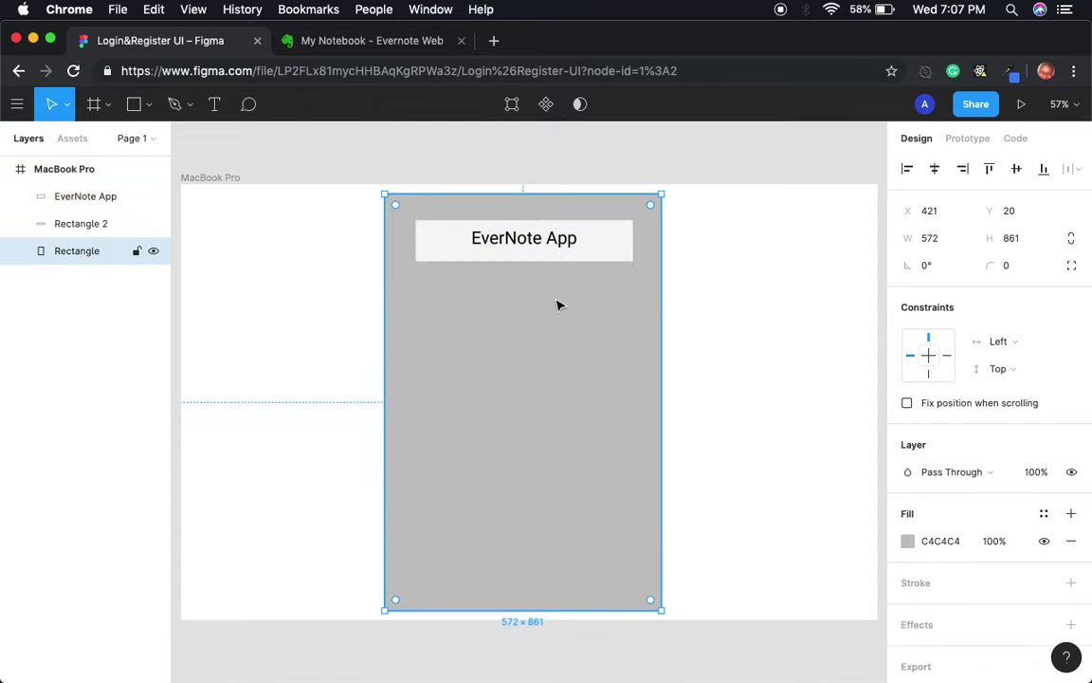
left_click(517, 246)
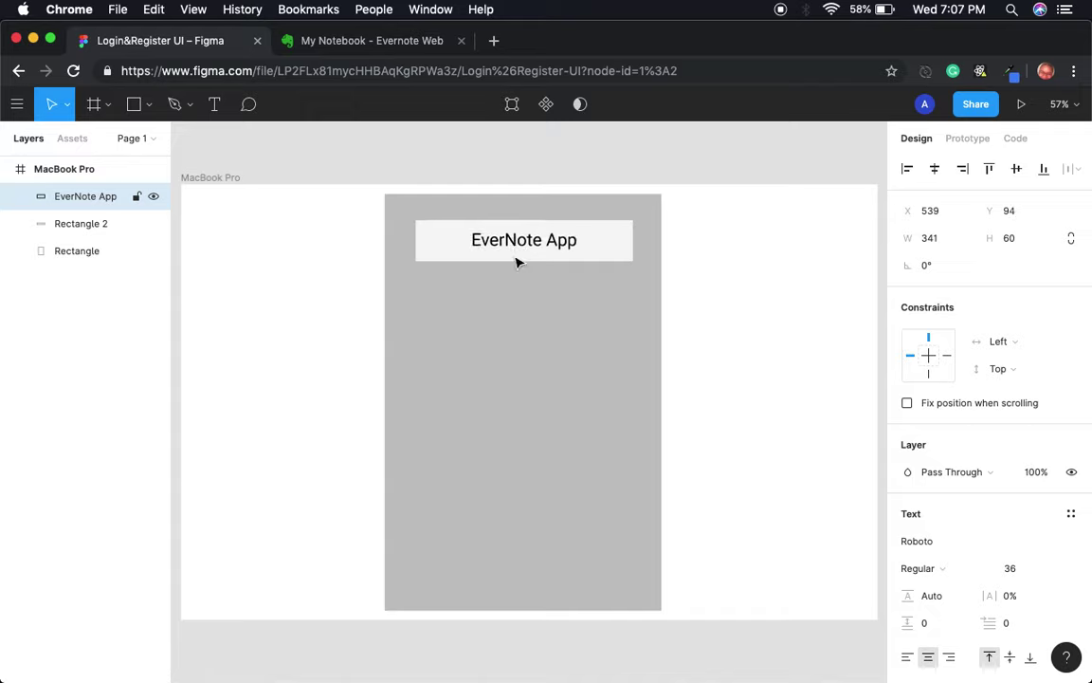
left_click_drag(534, 250, 536, 252)
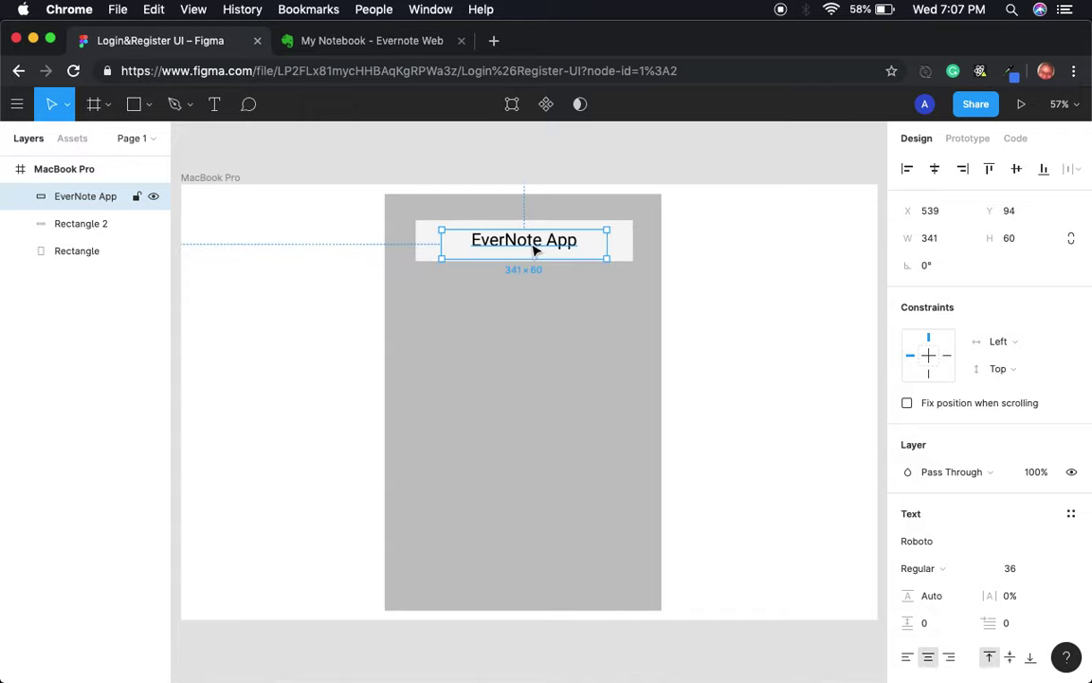
key("Down")
key("Down")
key("Down")
key("Down")
key("Down")
key("Down")
key("Down")
key("Up")
key("Up")
key("Up")
key("Up")
key("Up")
key("Left")
key("Left")
key("Left")
key("Left")
key("Right")
key("Right")
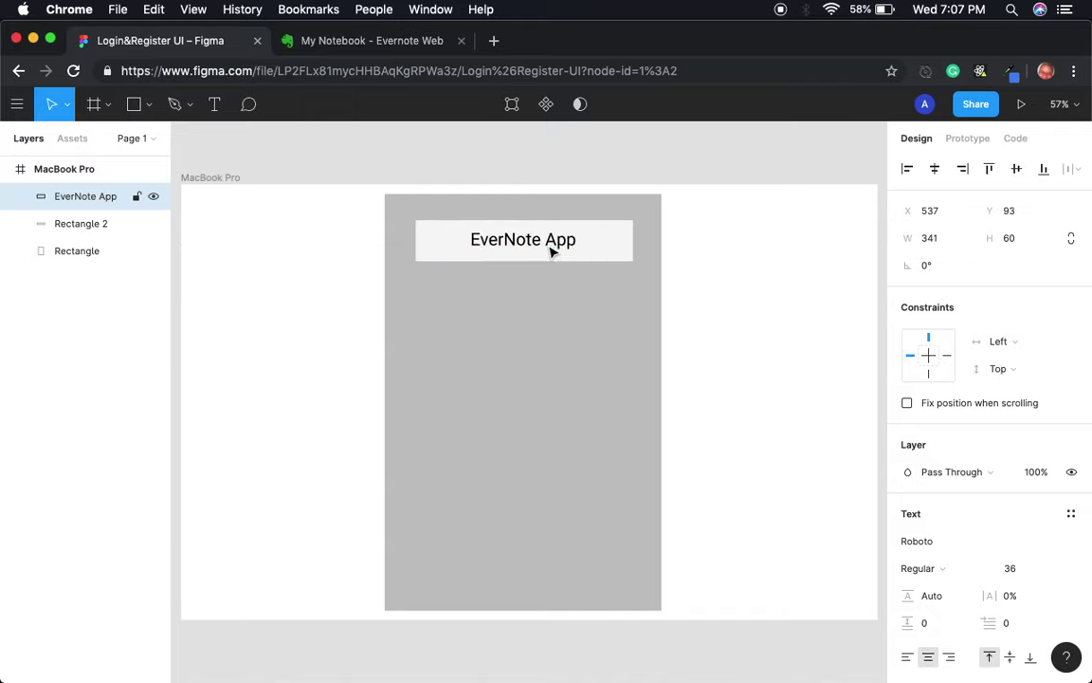
Narrow the white backdrop from both sides to about 339×85.
left_click(542, 291)
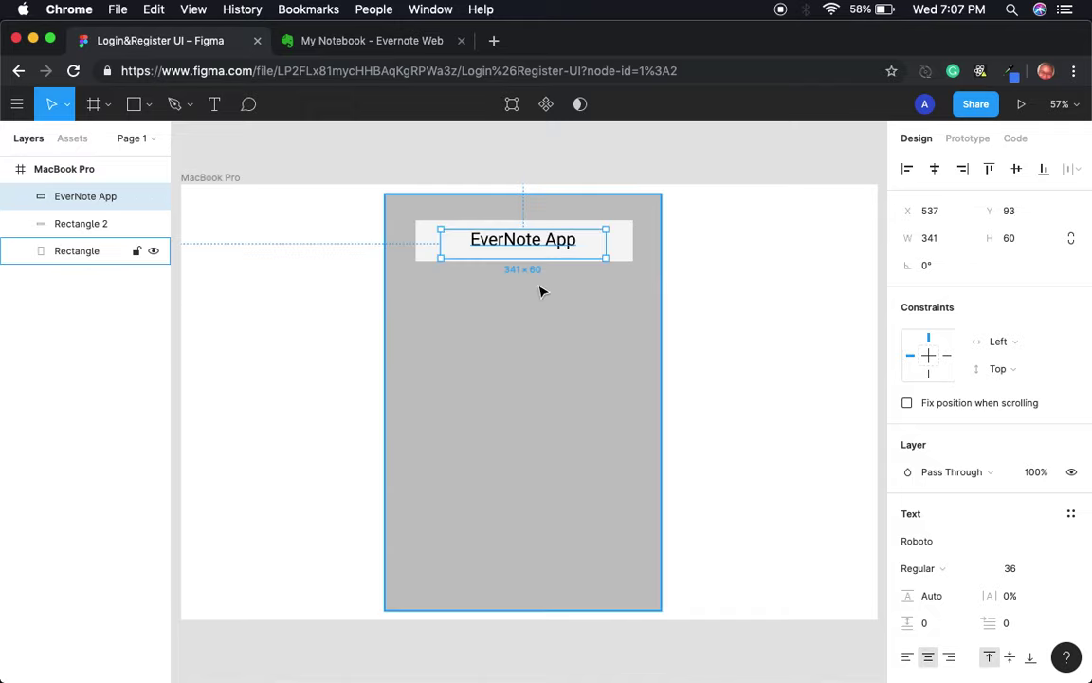
left_click(722, 388)
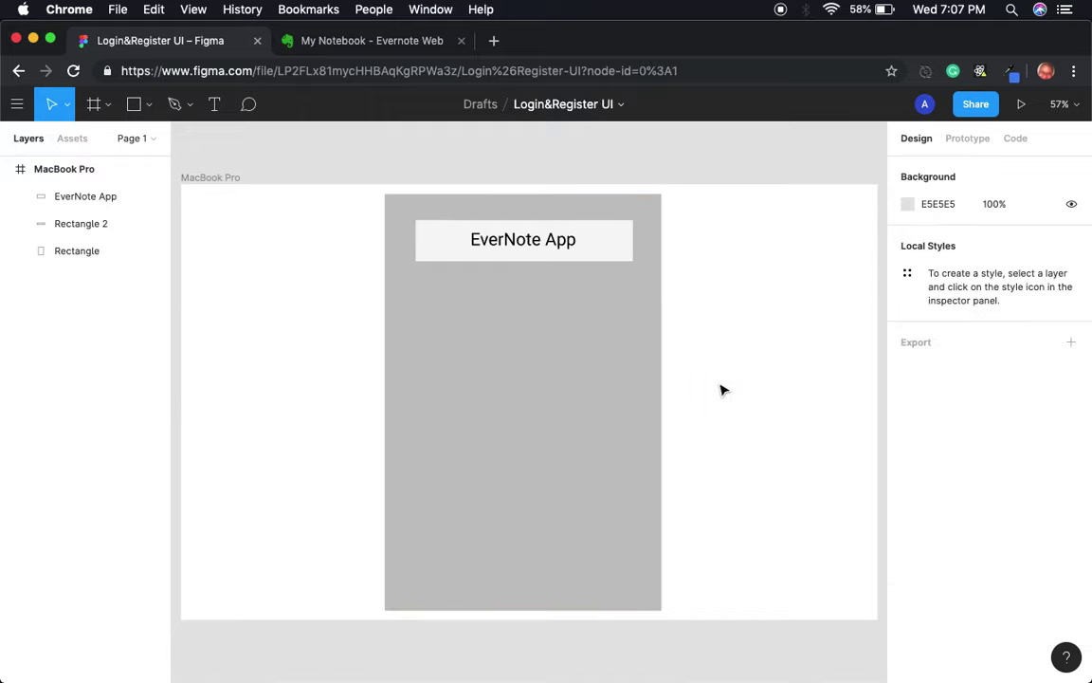
left_click(419, 240)
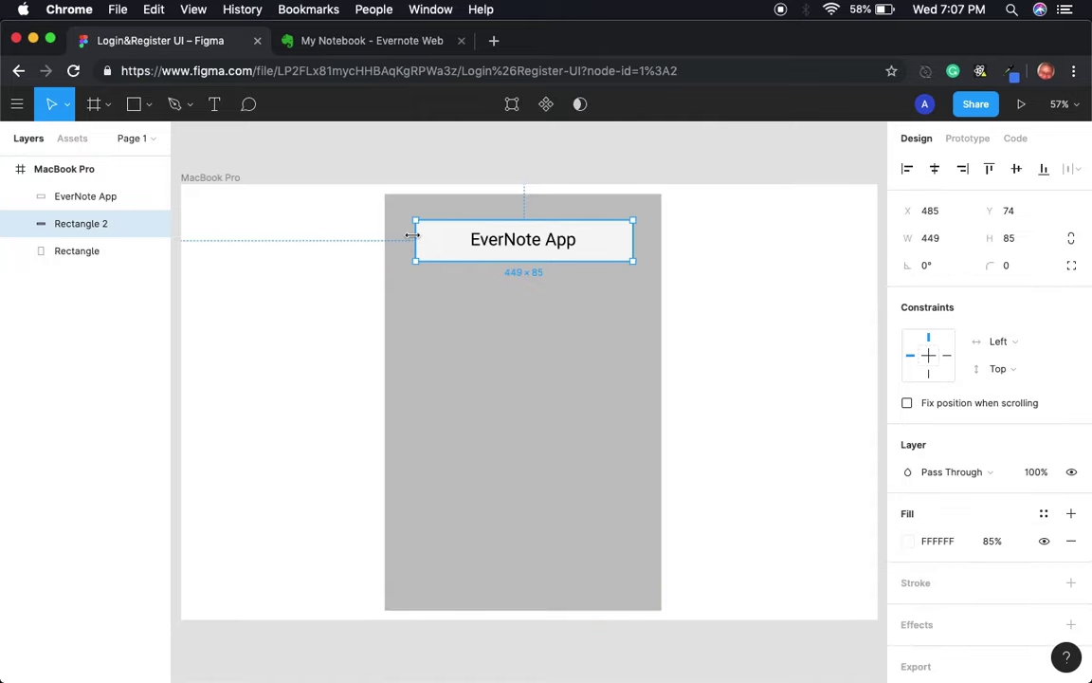
left_click_drag(413, 234, 446, 236)
left_click_drag(634, 231, 618, 232)
left_click(528, 354)
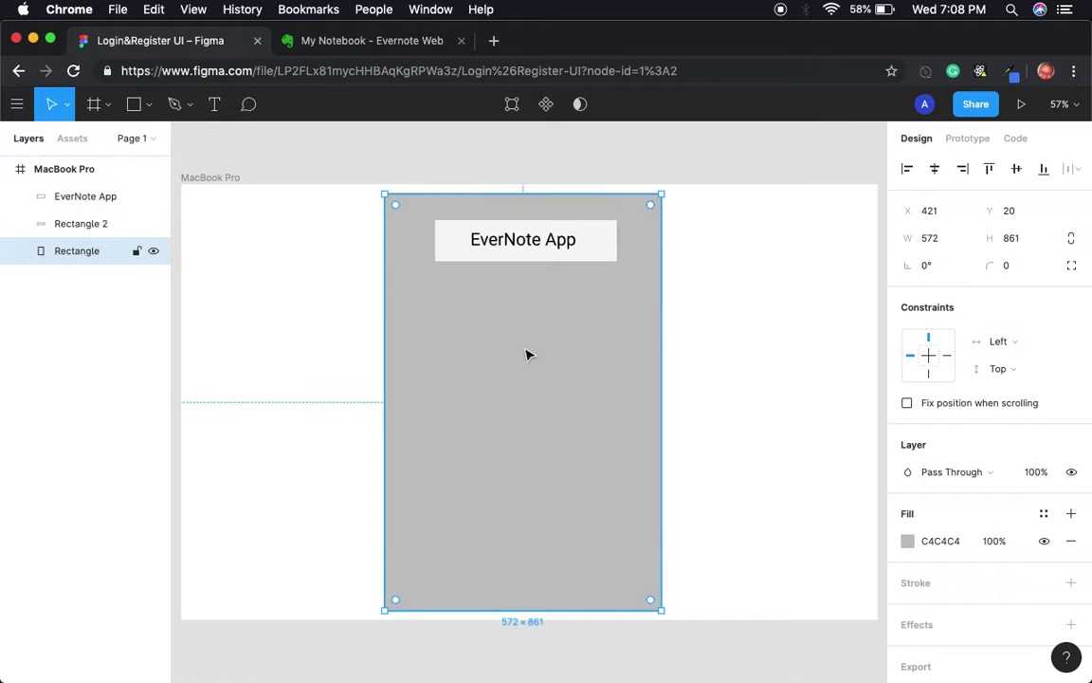
left_click(134, 103)
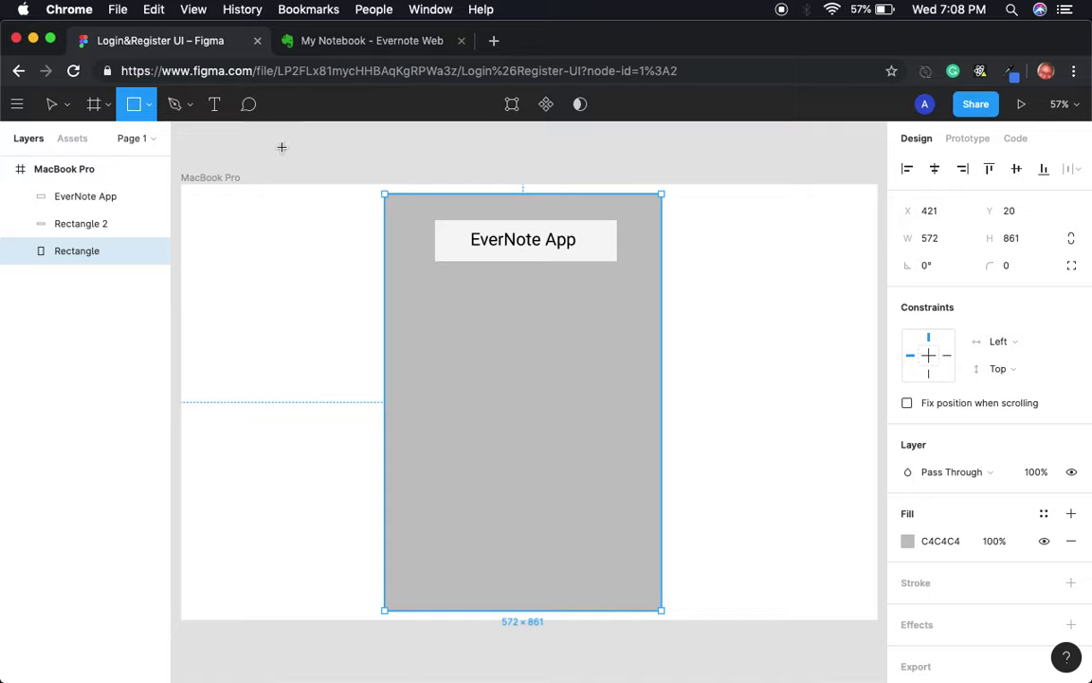
Add a 'Sign in with Google' text label below the EverNote App heading.
left_click(214, 103)
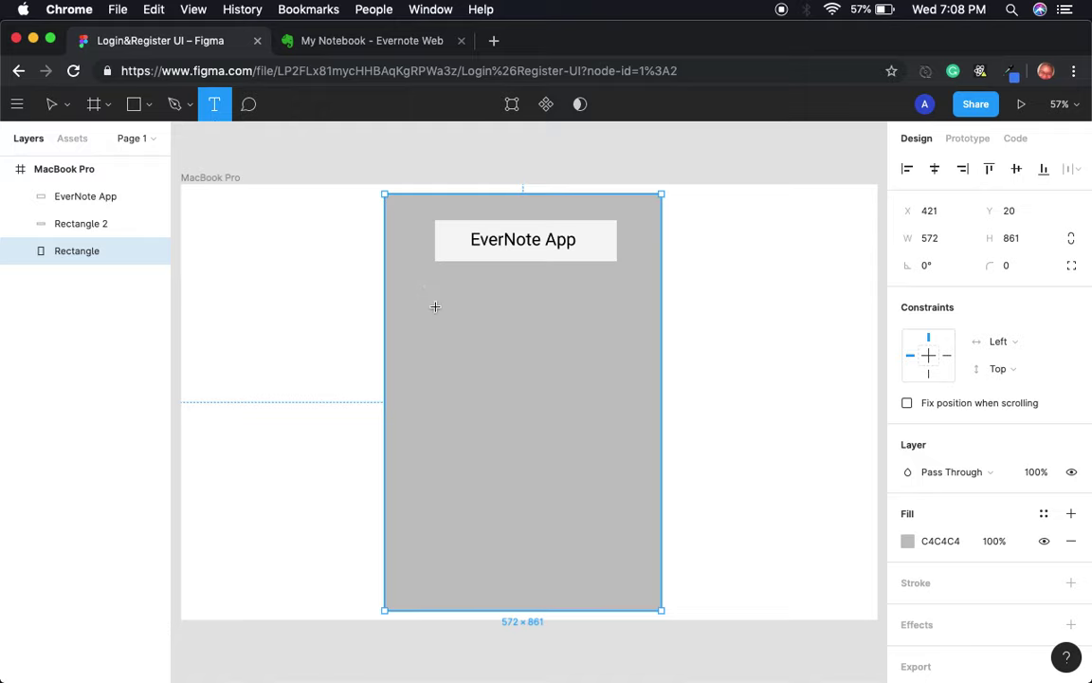
left_click_drag(434, 307, 607, 334)
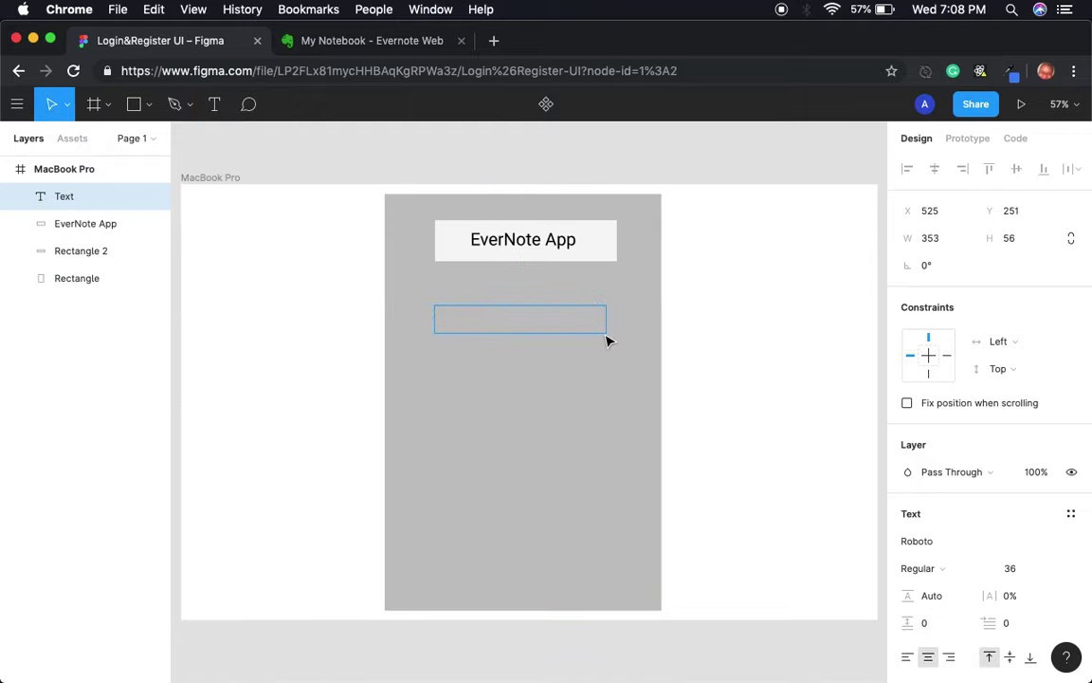
type("So")
key("BackSpace")
type("ign in with ")
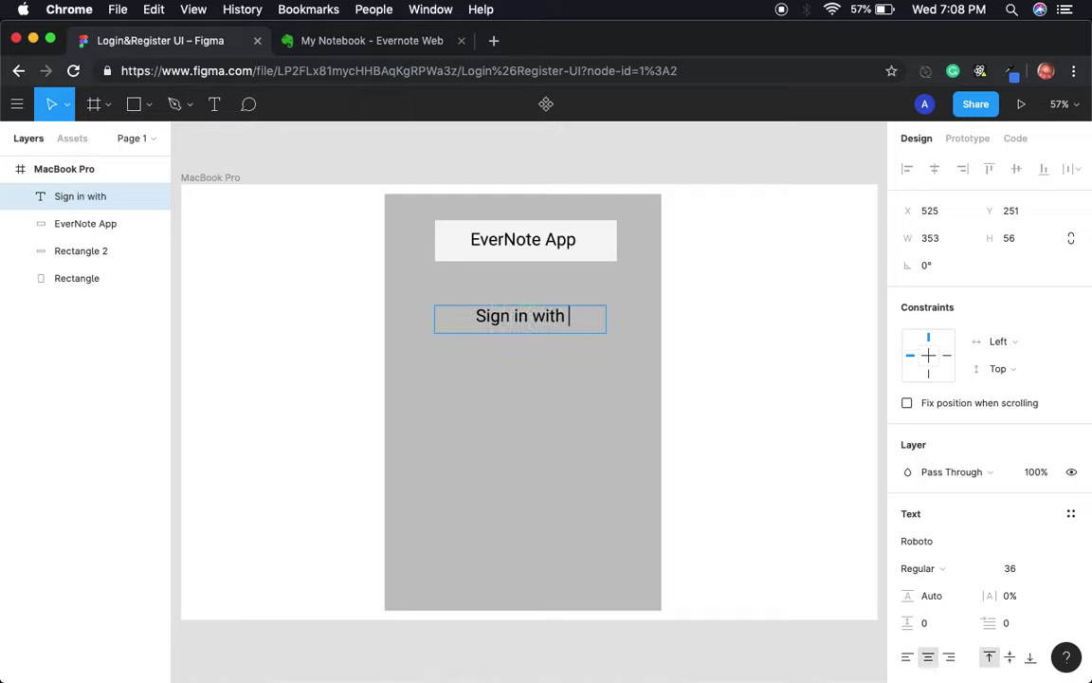
type("google")
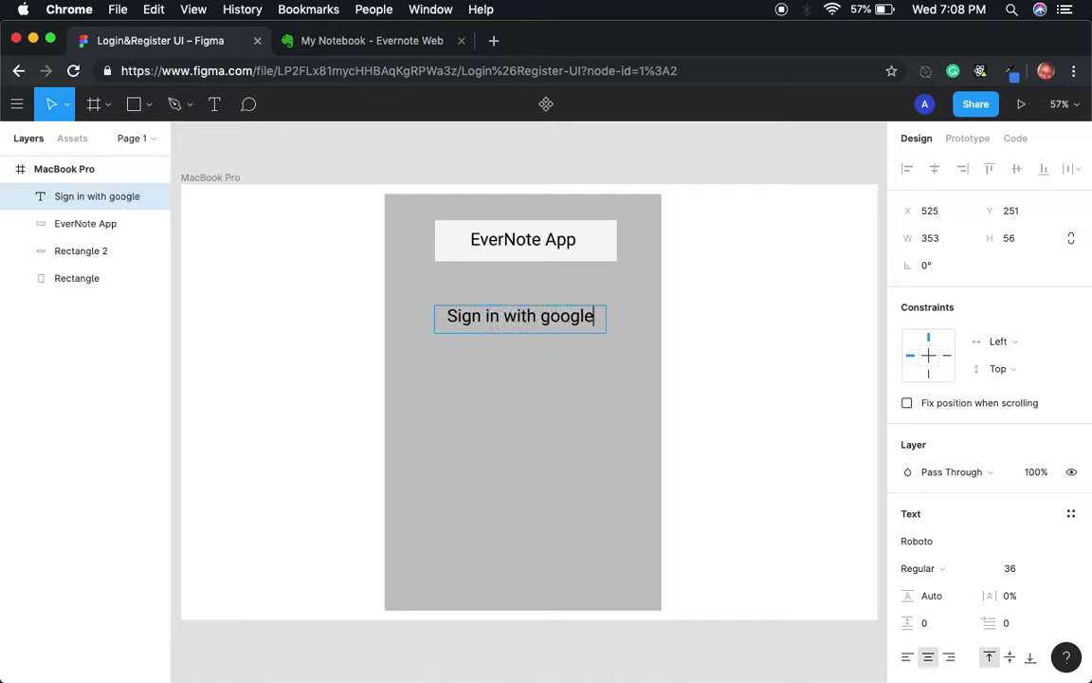
key("Left")
key("Left")
key("Left")
key("Left")
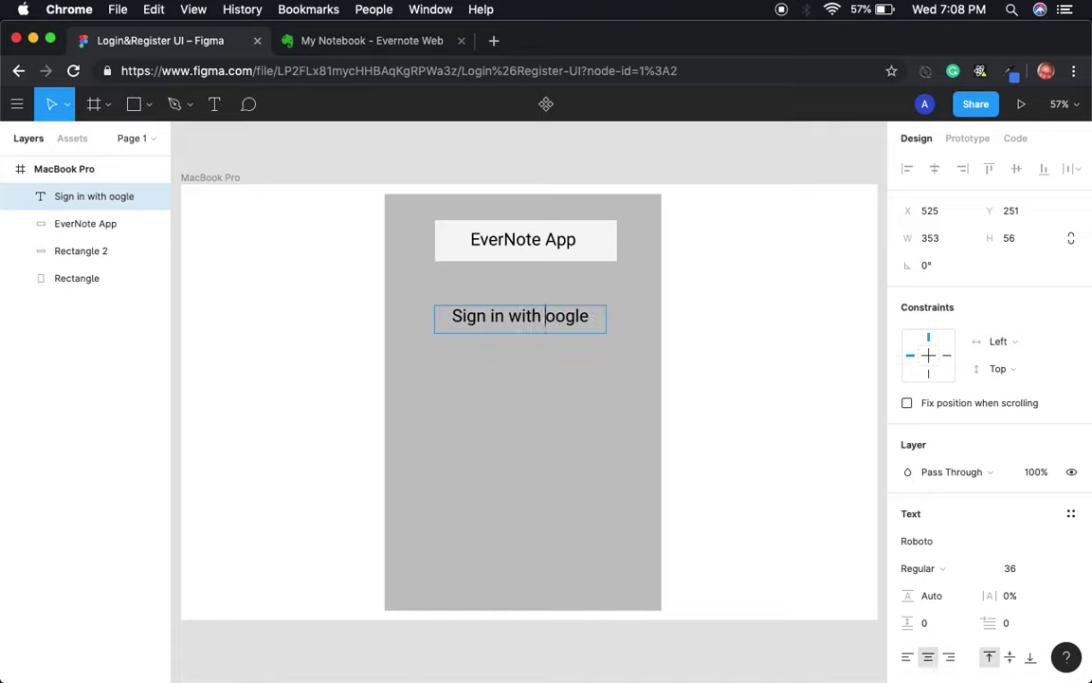
key("BackSpace")
type("G")
key("Escape")
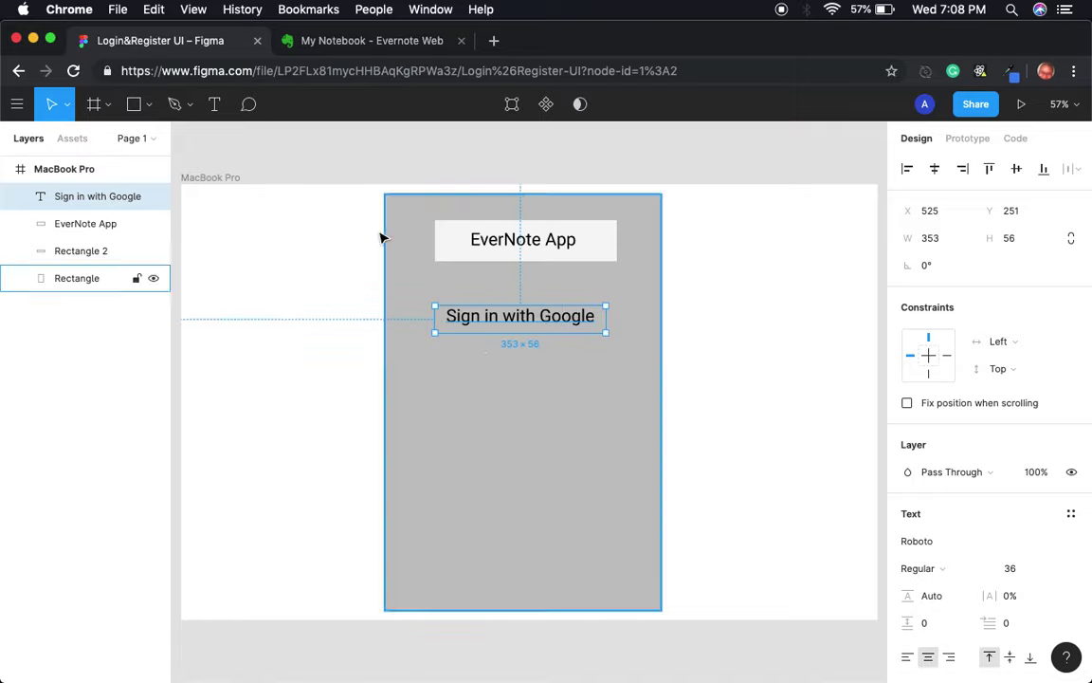
Put a white FFFFFF button rectangle behind the label and centre the text on it.
left_click(133, 104)
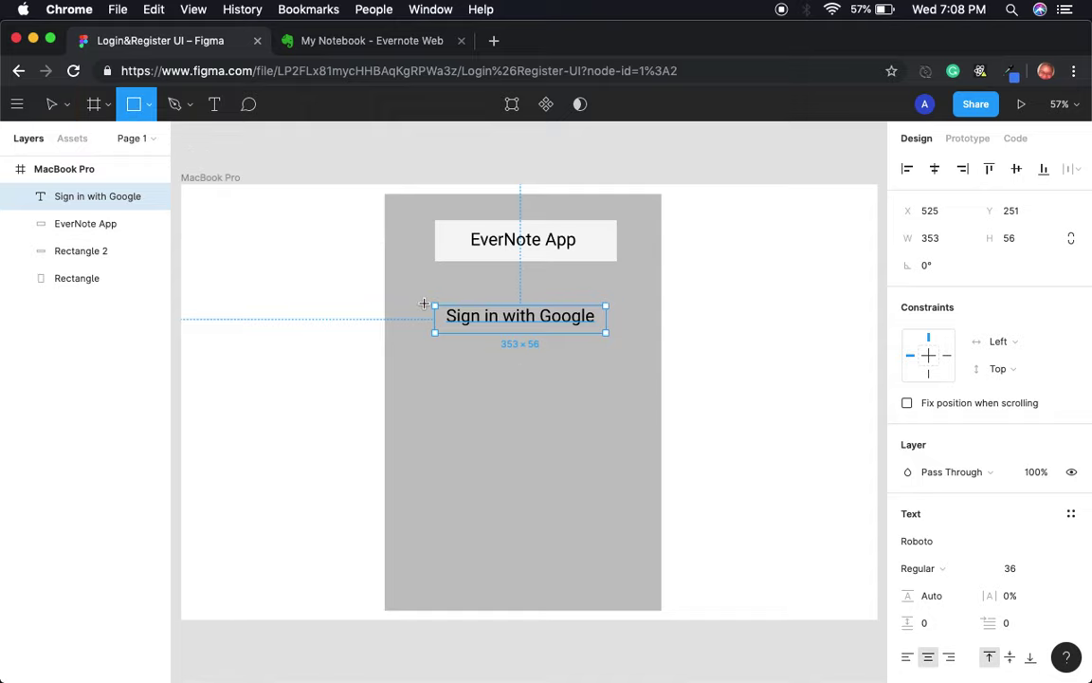
left_click_drag(424, 299, 617, 341)
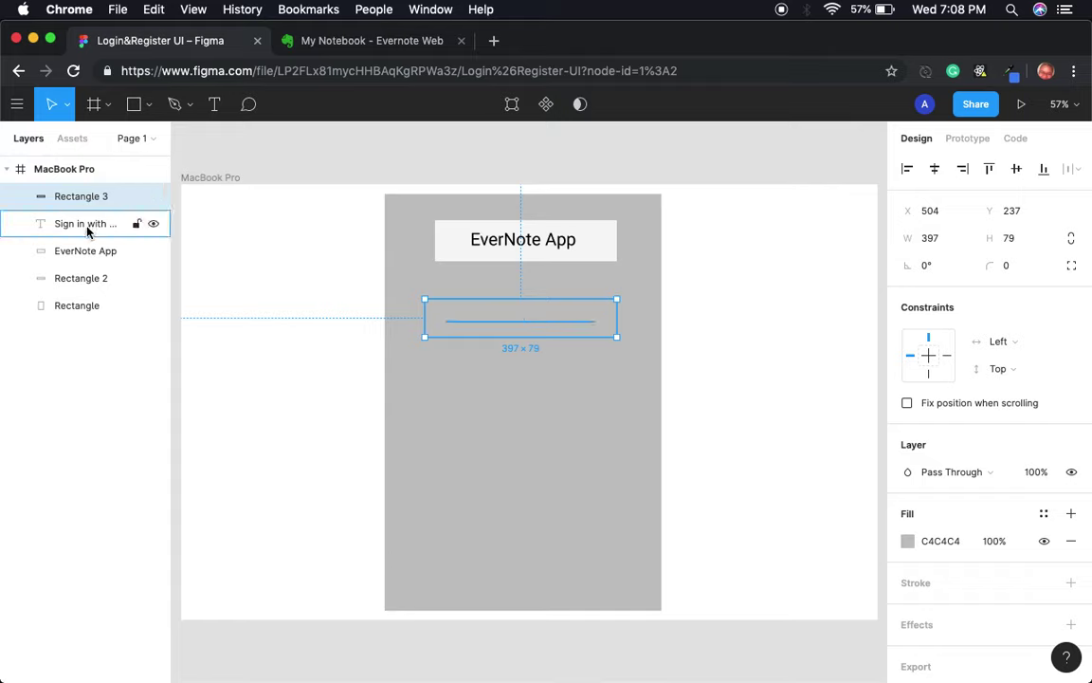
left_click_drag(82, 223, 87, 197)
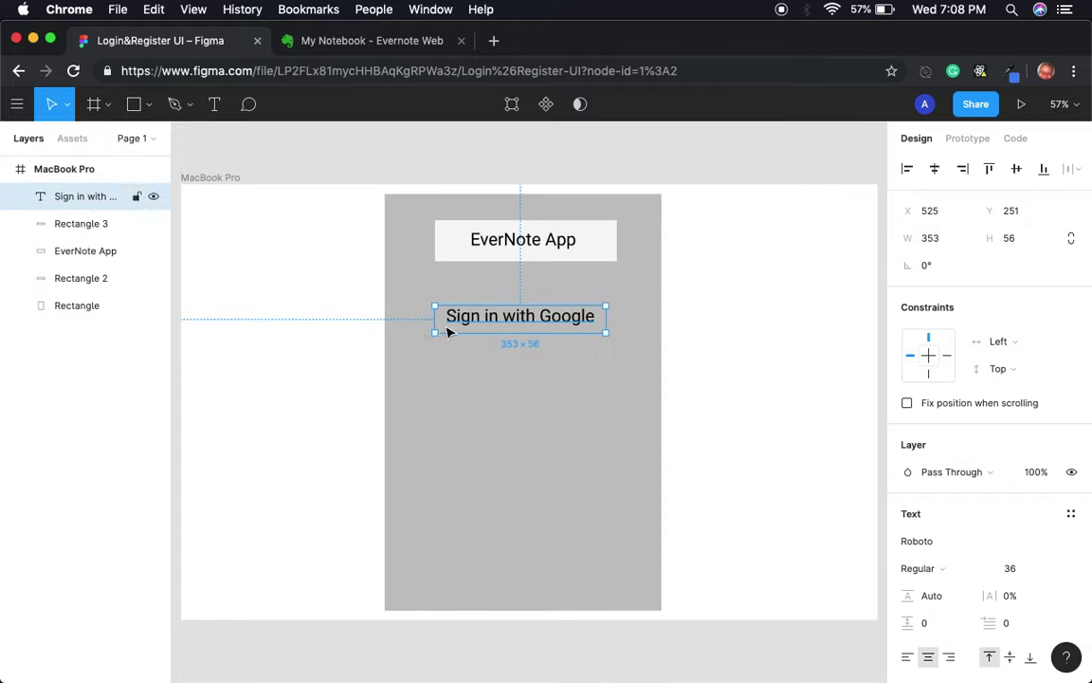
left_click(415, 339)
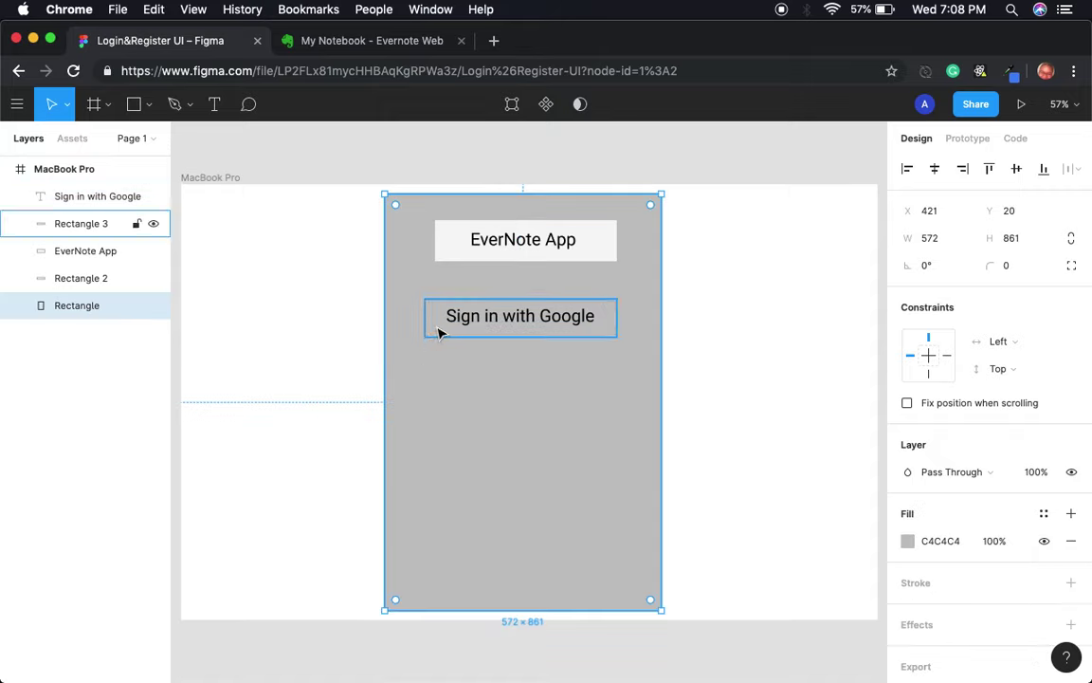
left_click(441, 331)
left_click(907, 541)
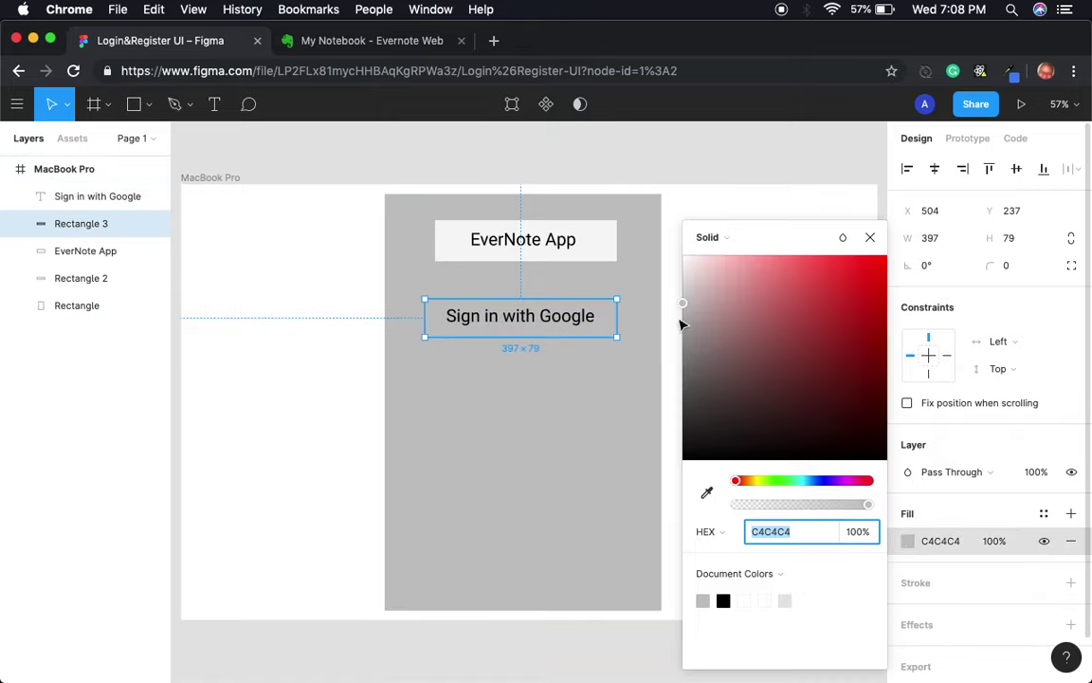
left_click_drag(683, 304, 686, 246)
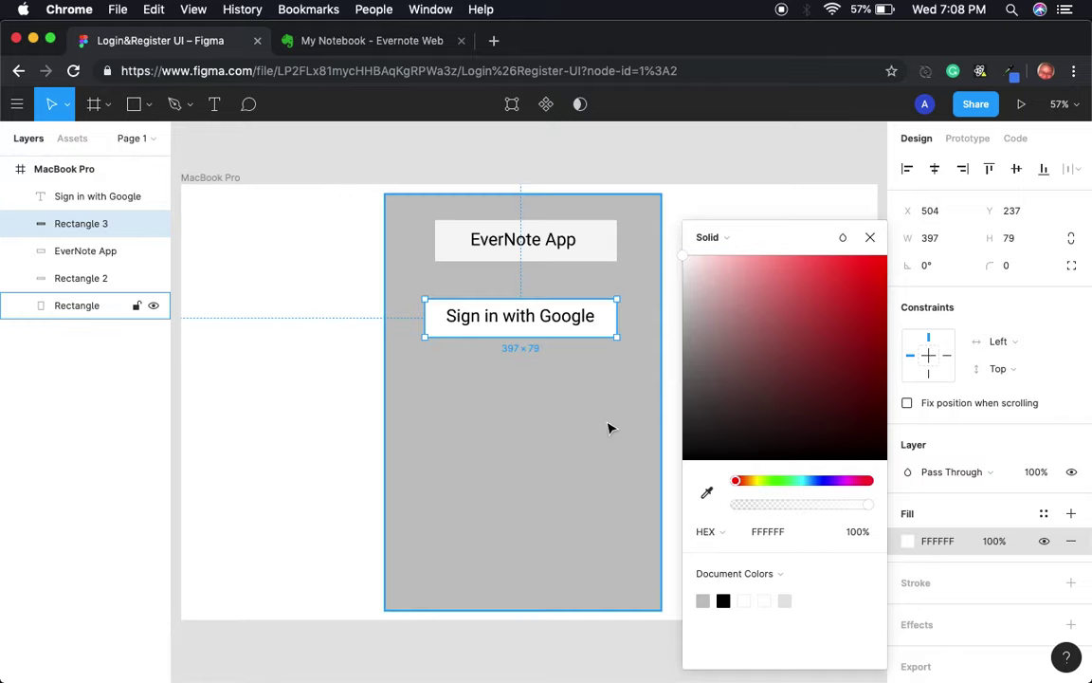
left_click(870, 239)
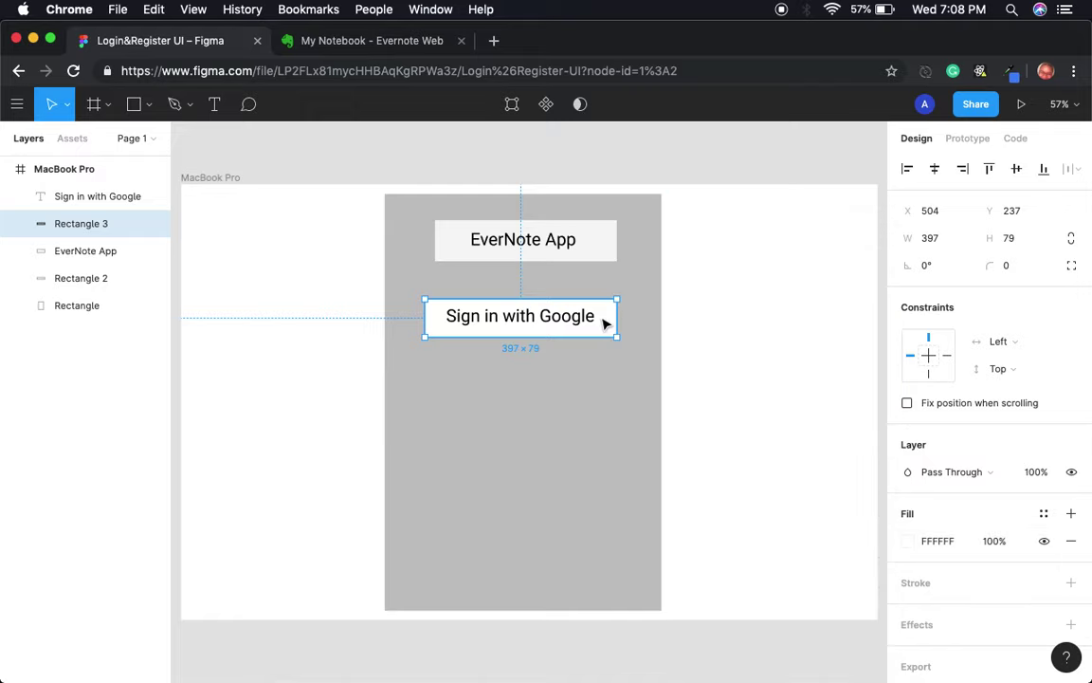
left_click_drag(605, 324, 610, 320)
left_click(520, 317)
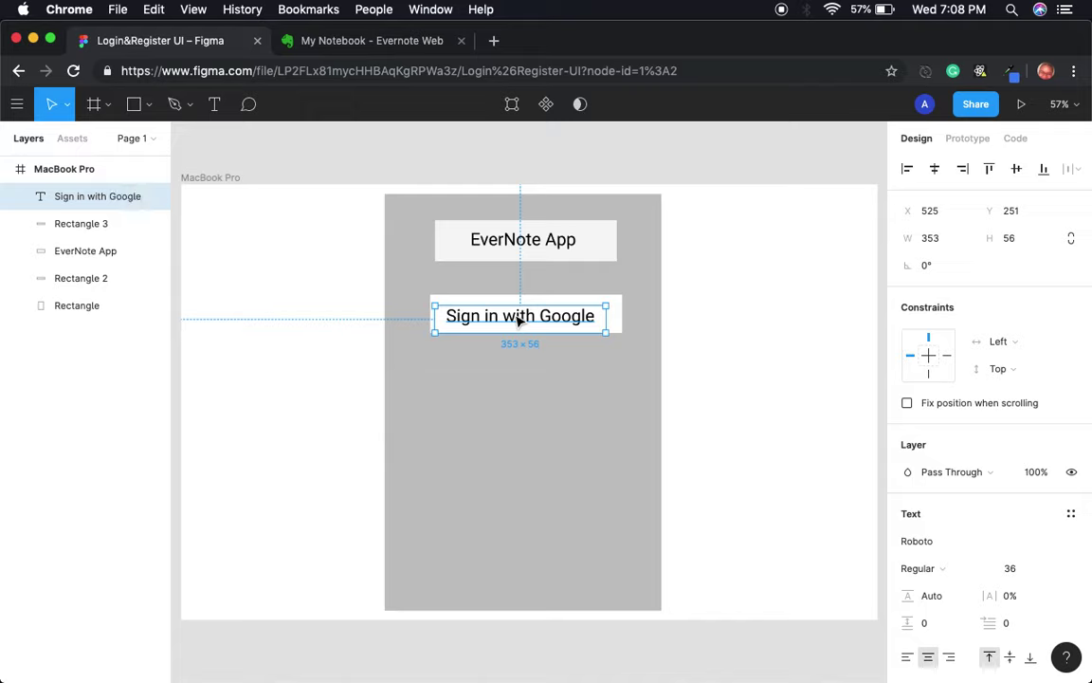
mouse_move(521, 317)
left_mouse_down()
mouse_move(527, 330)
mouse_move(523, 317)
left_mouse_up()
left_click(520, 417)
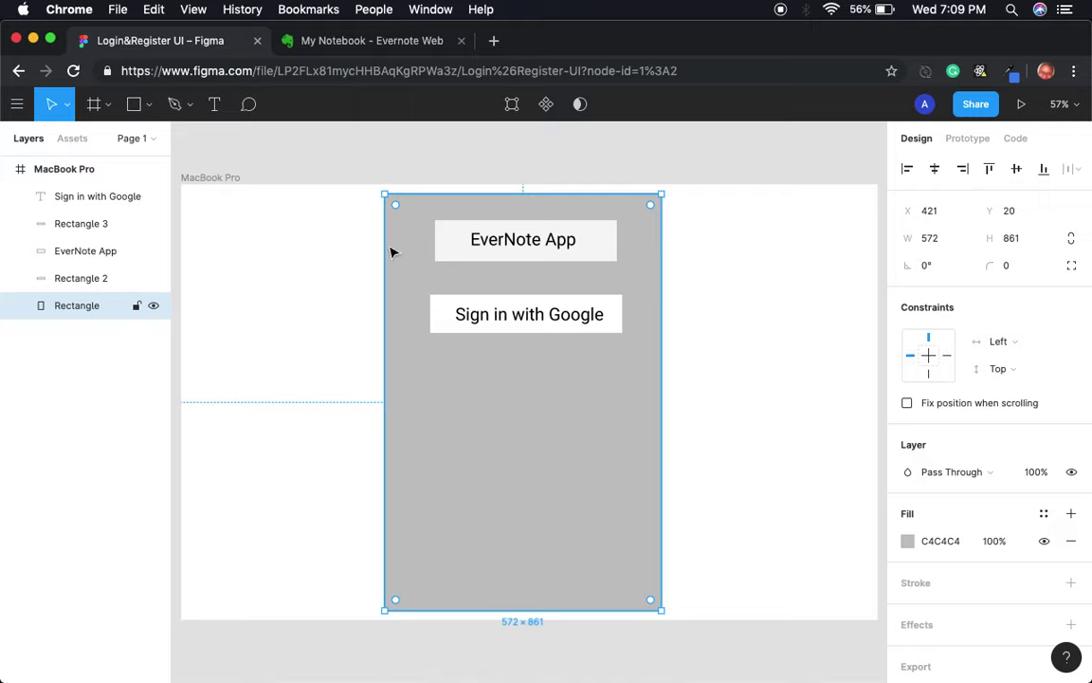
Add an 'email' text label below the Sign in with Google button.
left_click(214, 105)
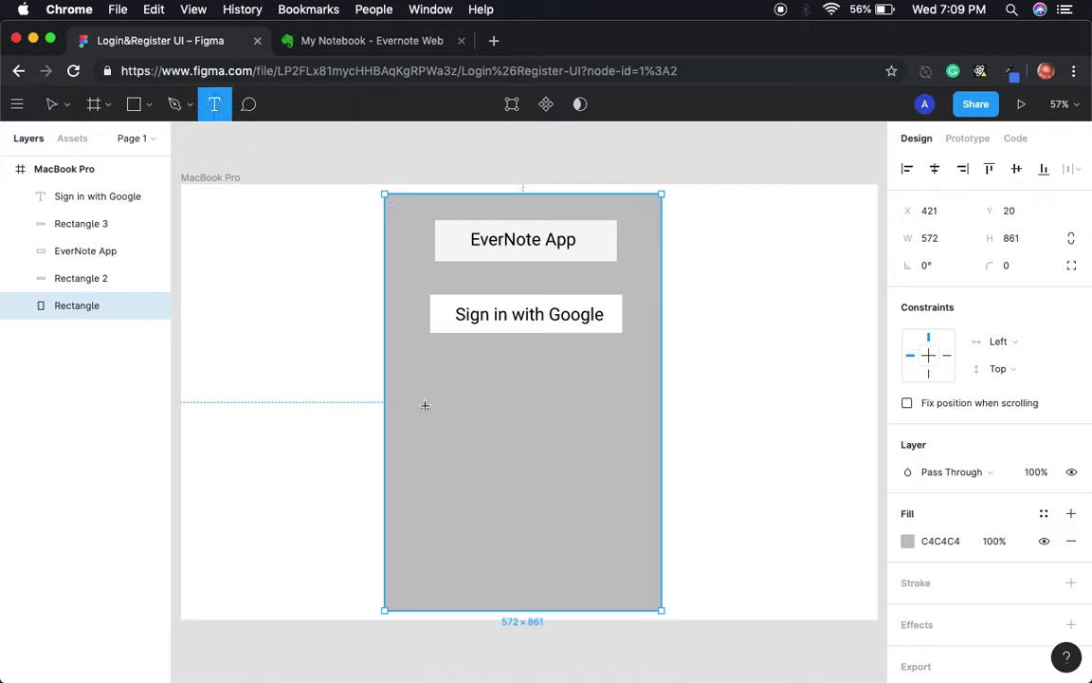
left_click_drag(426, 402, 613, 439)
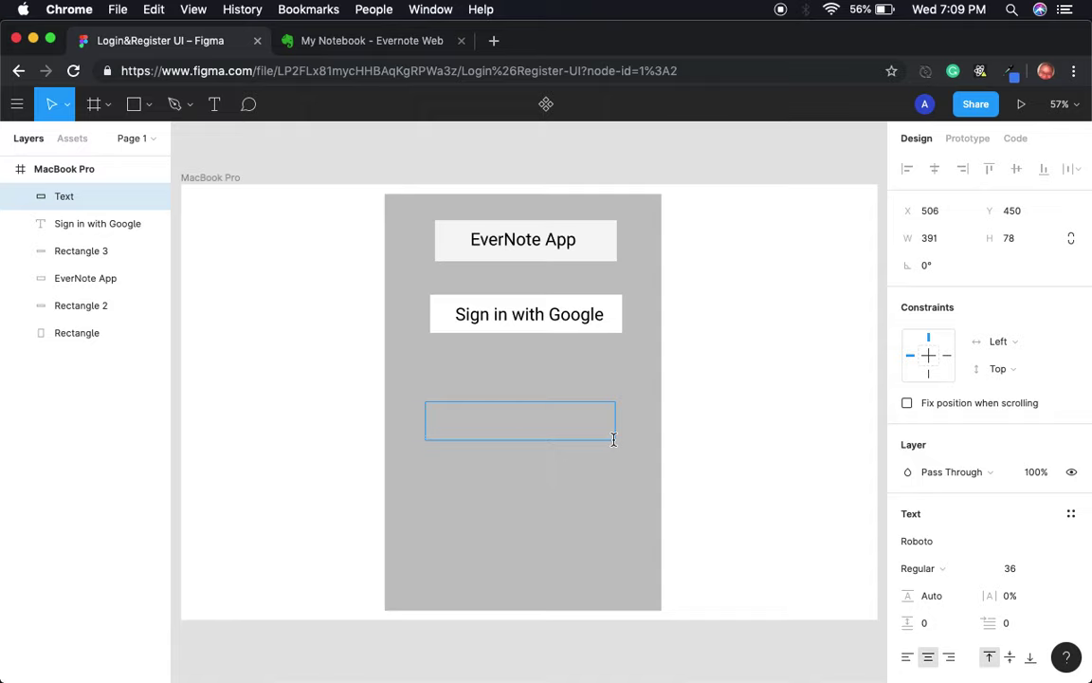
type("username")
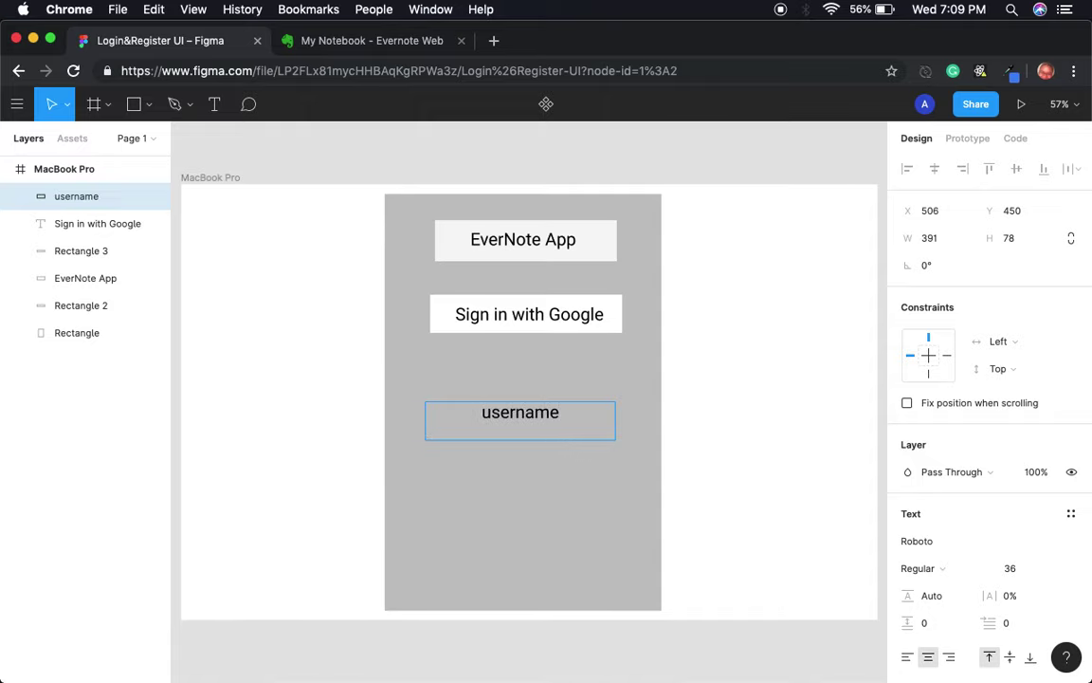
key("BackSpace")
key("BackSpace")
key("BackSpace")
key("BackSpace")
key("BackSpace")
key("BackSpace")
key("BackSpace")
key("BackSpace")
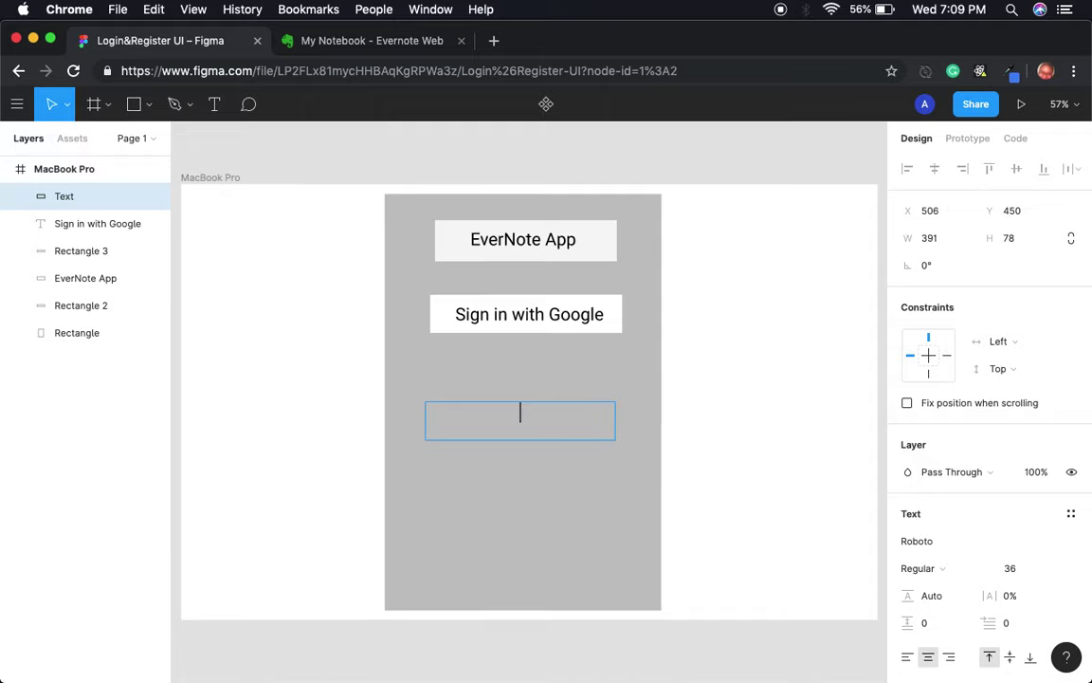
type("email")
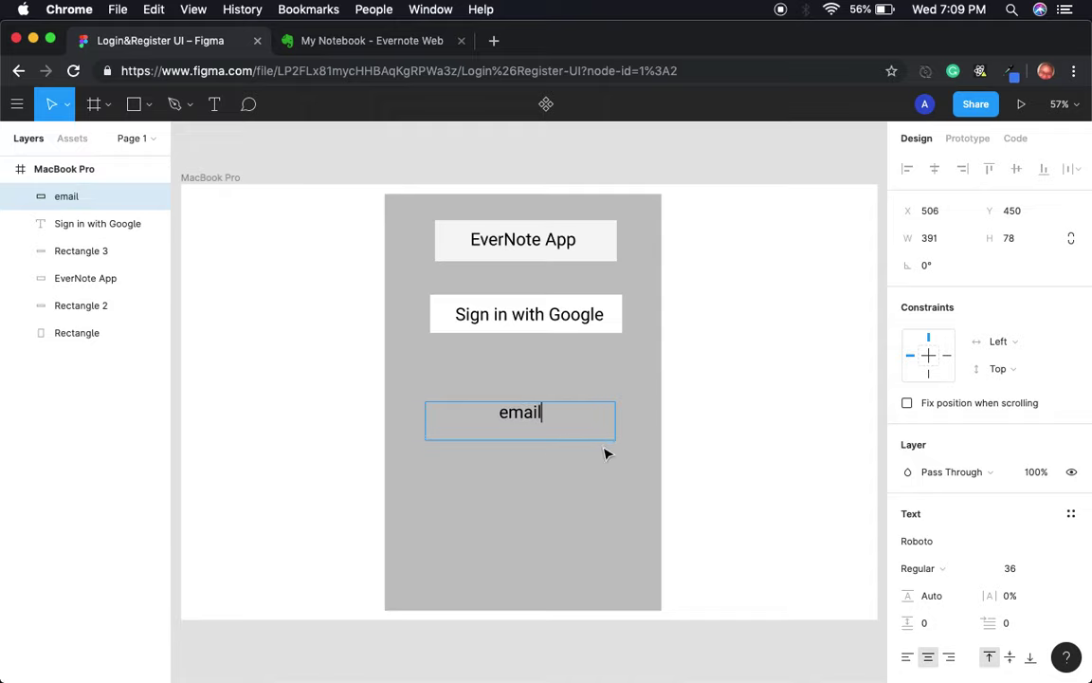
key("Escape")
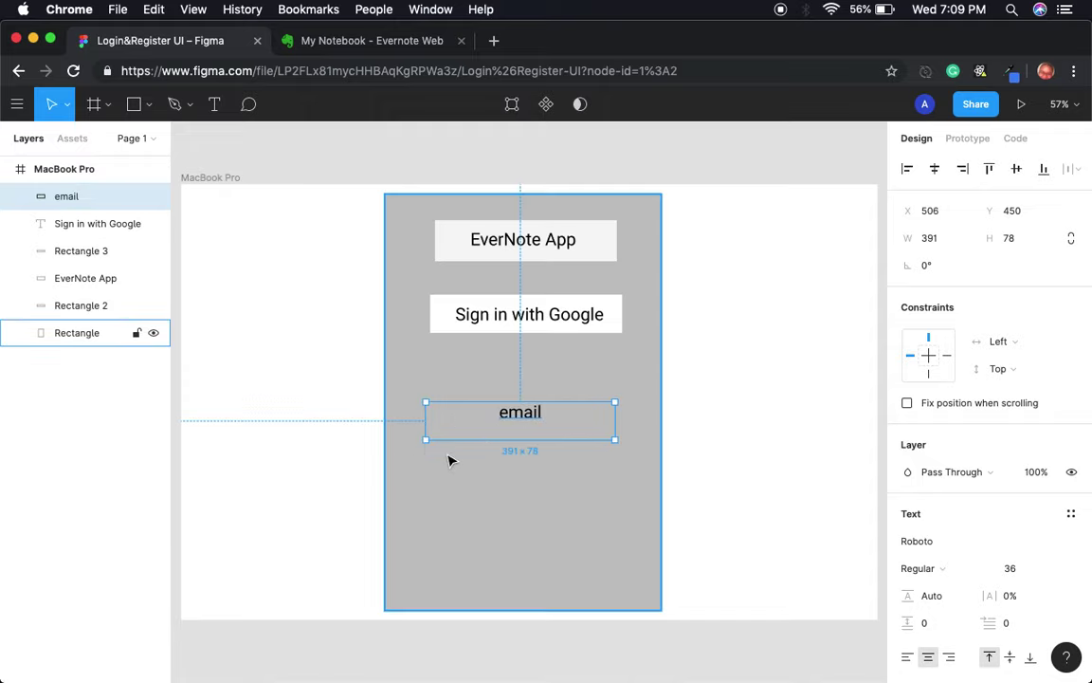
Narrow the email label's box and move it left under the button.
left_click_drag(426, 422, 535, 425)
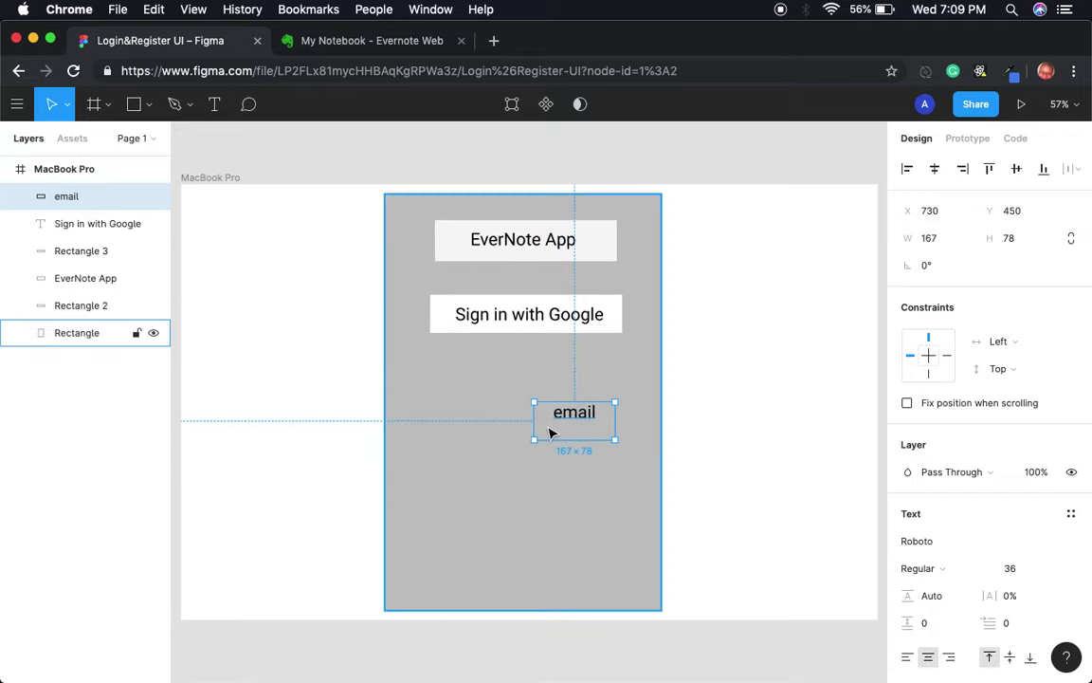
key("shift+0")
key("shift+1")
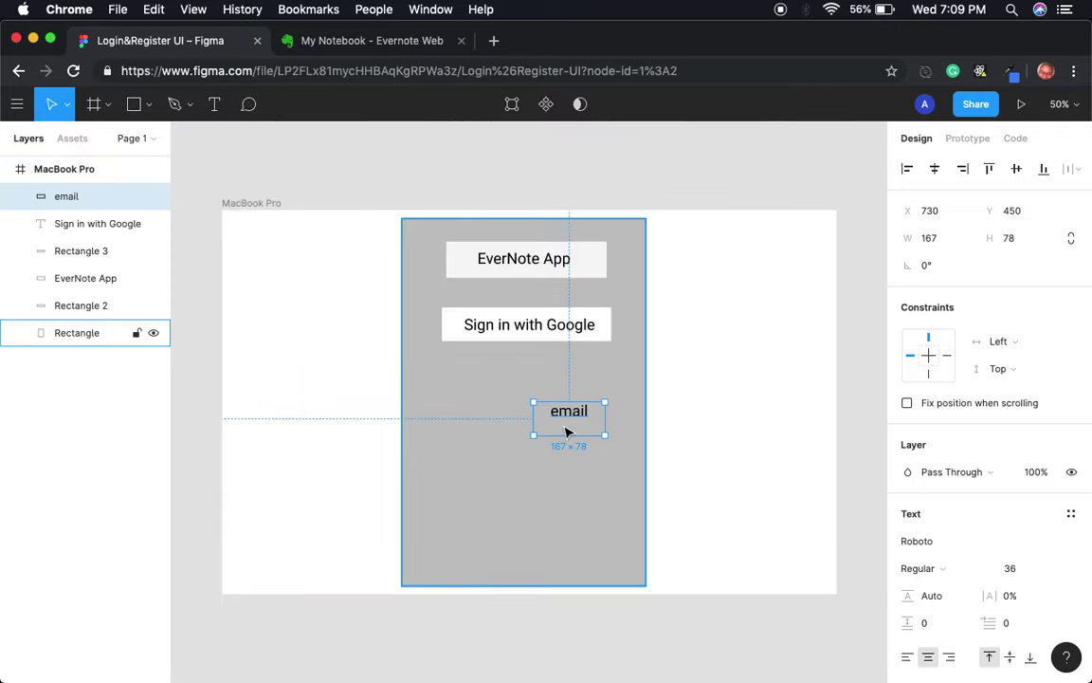
left_click(568, 430)
double_click(570, 413)
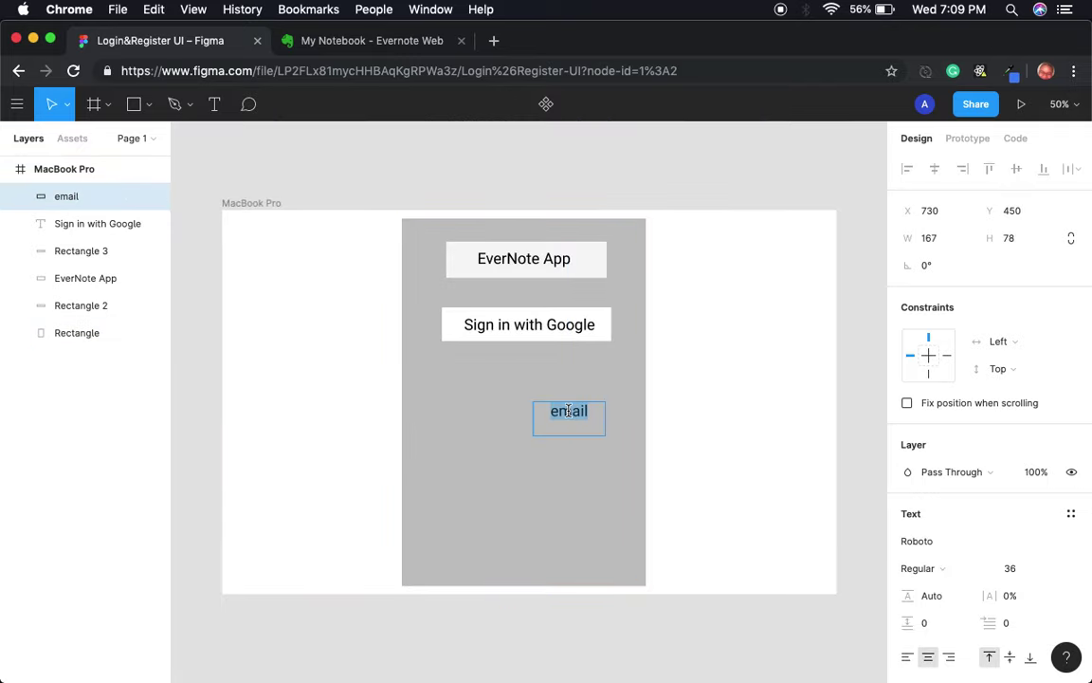
key("shift+0")
key("shift+1")
key("Escape")
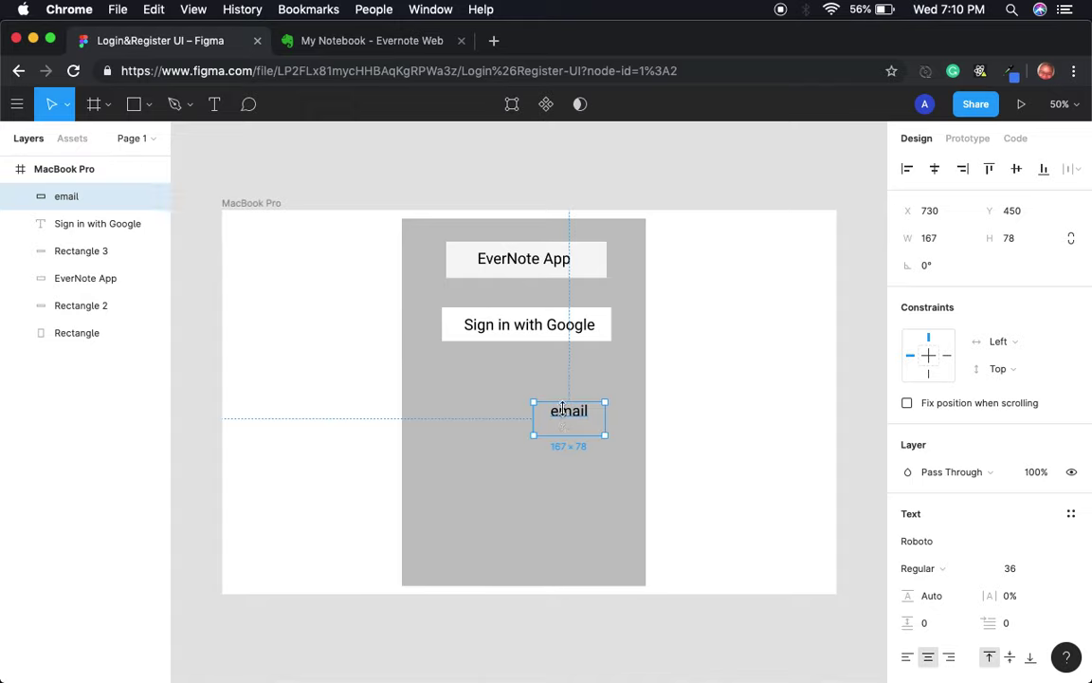
left_click_drag(566, 420, 507, 424)
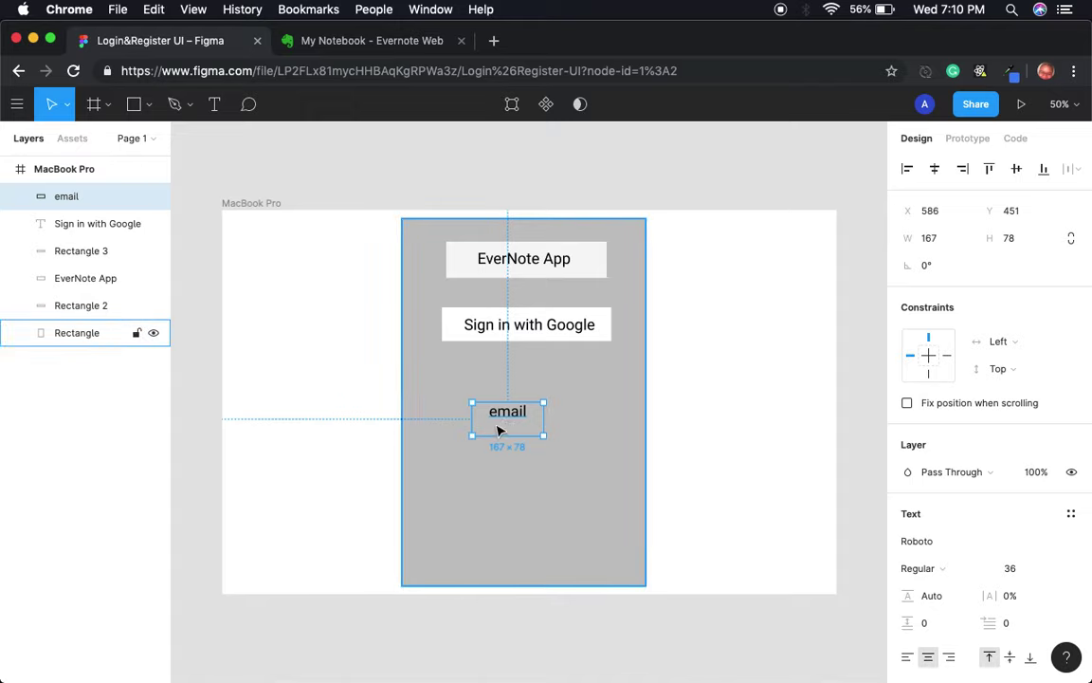
Duplicate the email label below itself and change the copy to 'password'.
key("super+d")
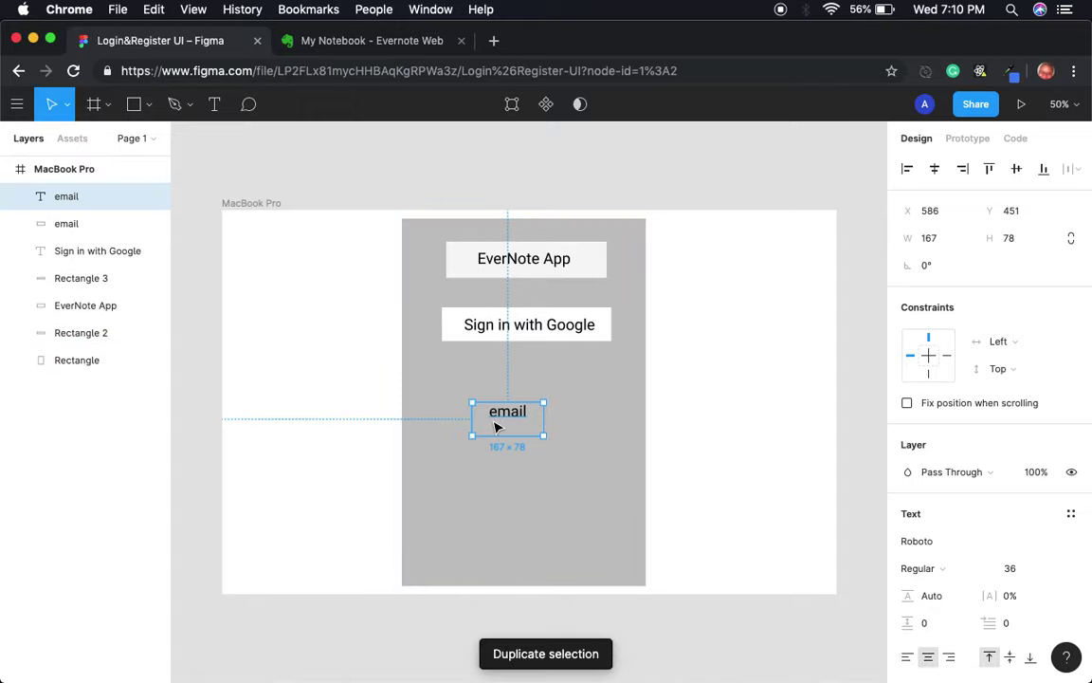
left_click_drag(496, 426, 504, 470)
double_click(502, 468)
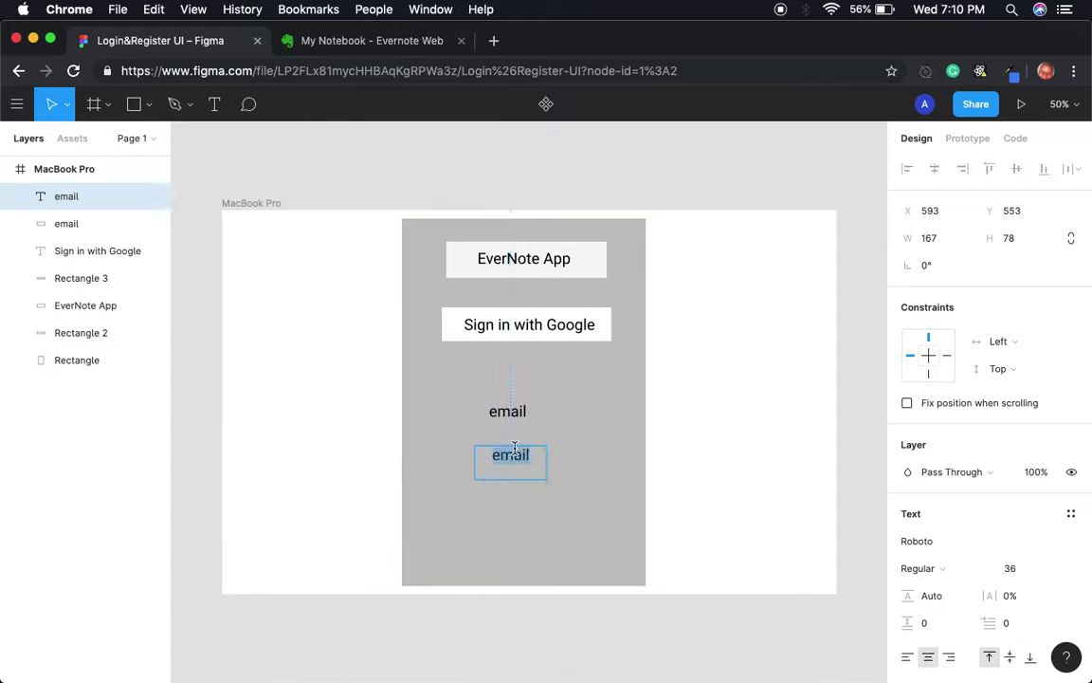
type("passwor")
key("BackSpace")
key("BackSpace")
type("word")
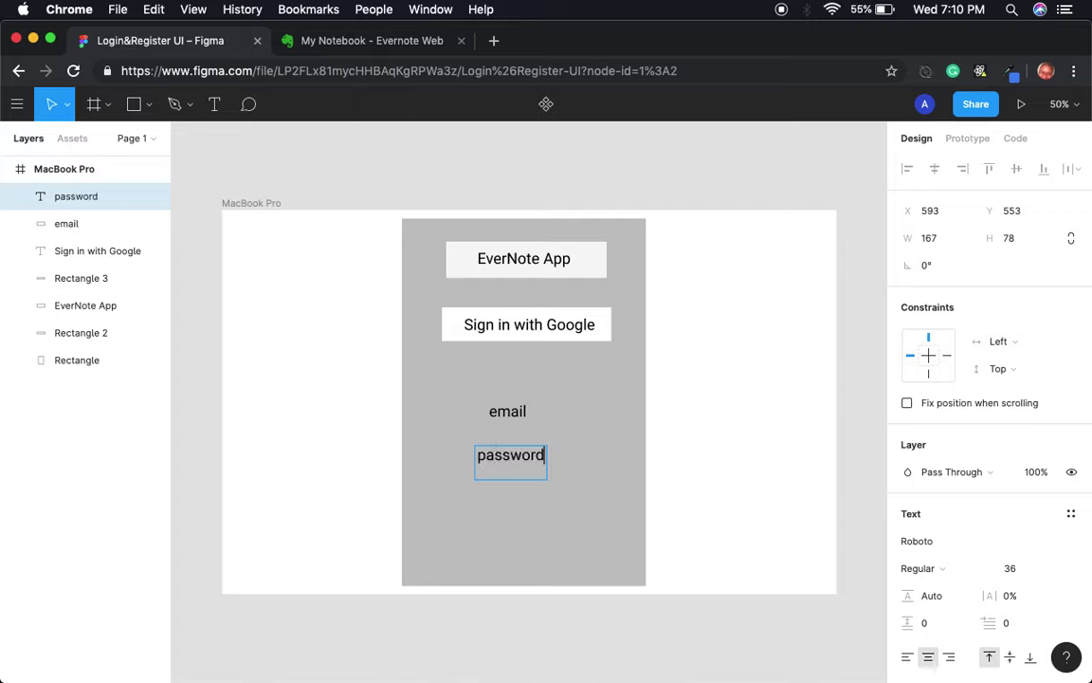
key("Escape")
Left-align the text of both the email and password labels.
left_click(508, 409)
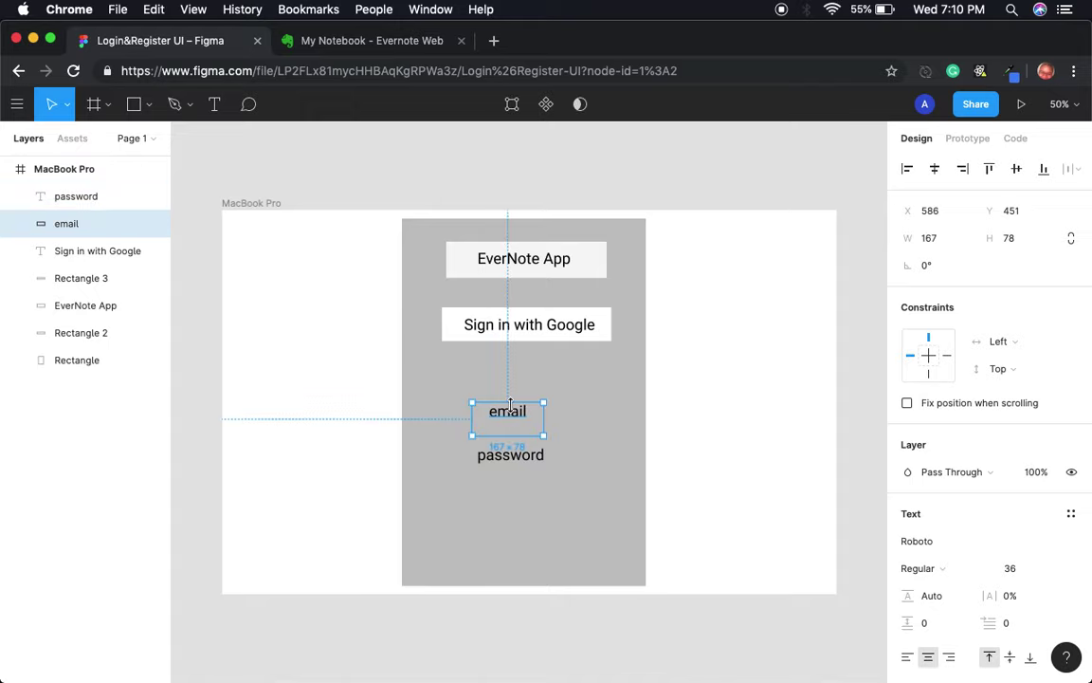
left_click(907, 657)
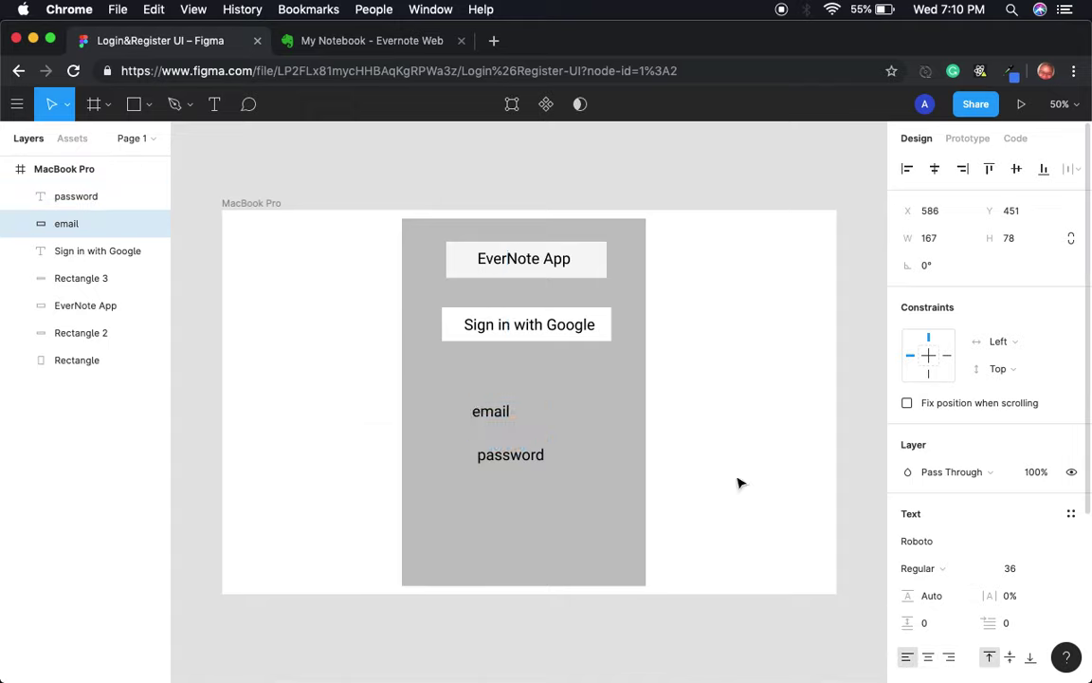
left_click(503, 455)
left_click(907, 657)
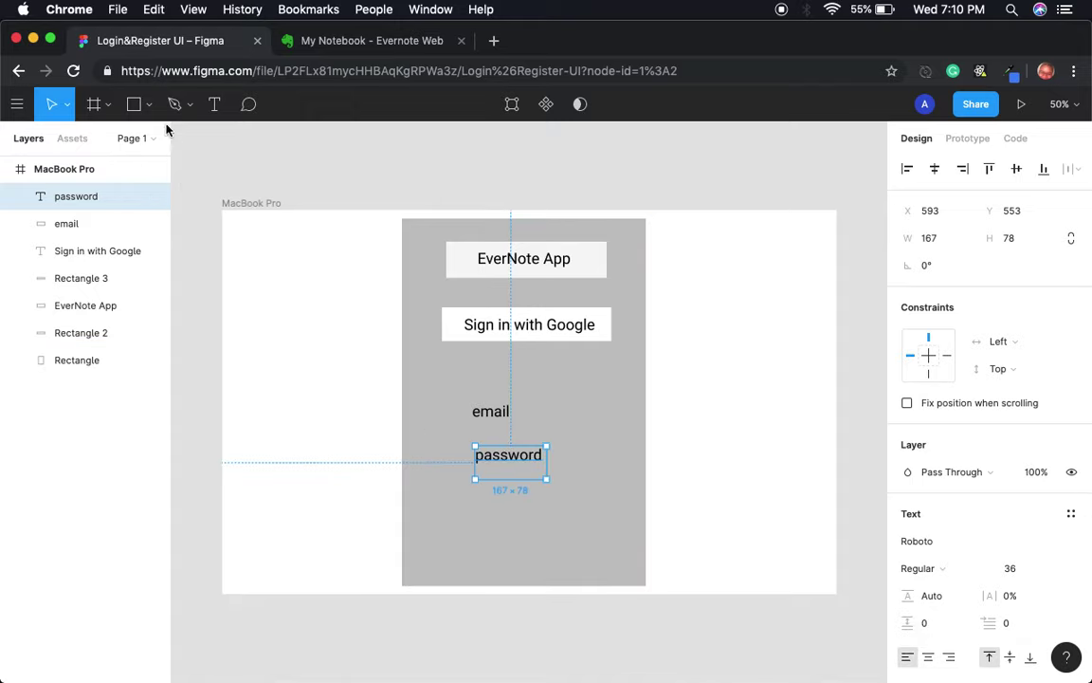
left_click(133, 104)
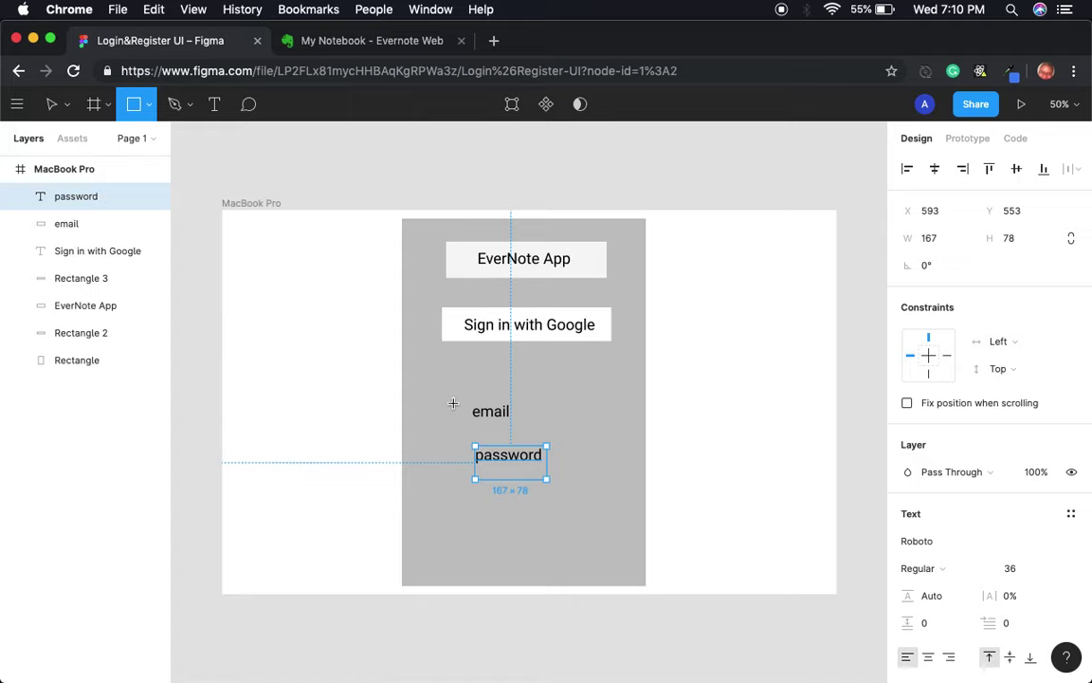
left_click_drag(453, 403, 583, 435)
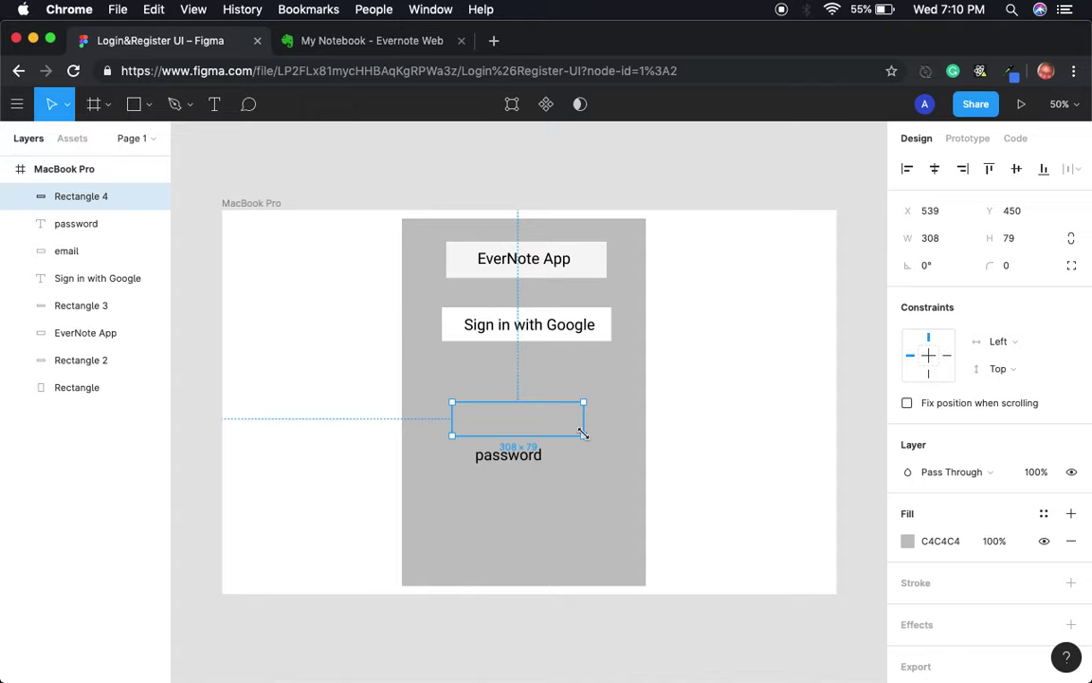
left_click(908, 541)
left_click_drag(683, 303, 682, 250)
left_click_drag(869, 513, 827, 516)
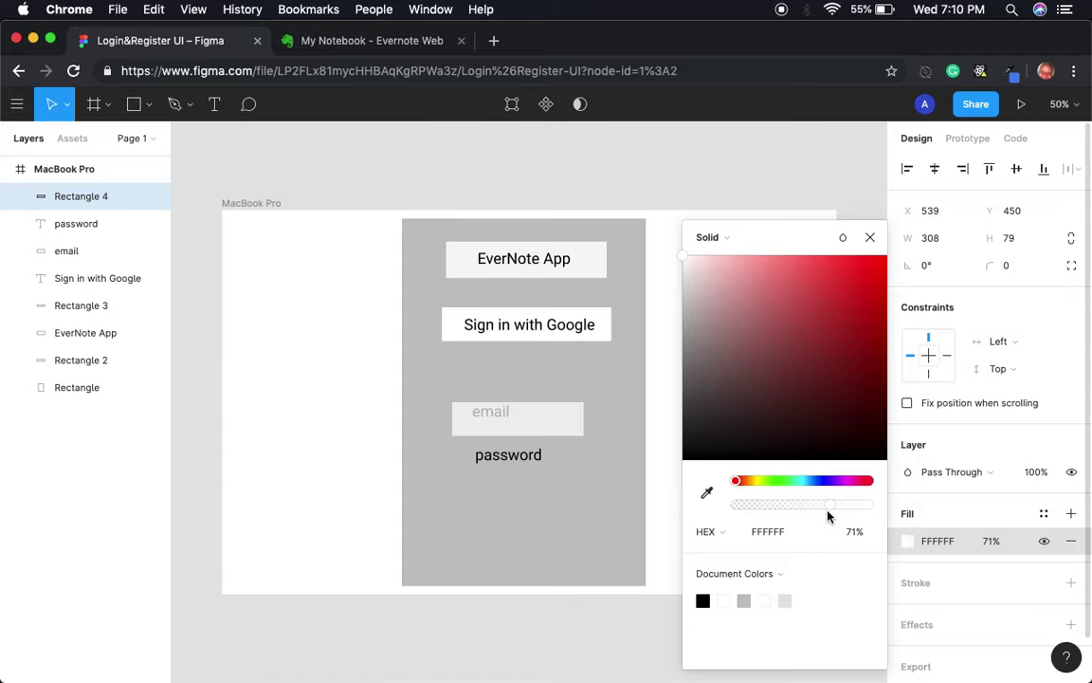
double_click(559, 420)
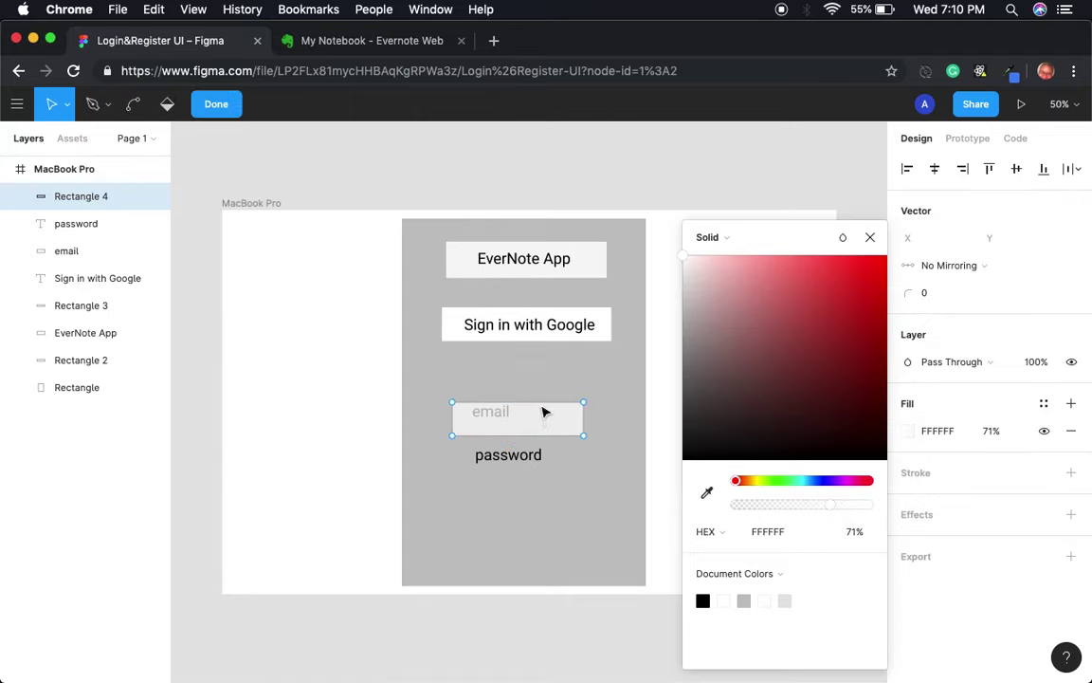
left_click(870, 237)
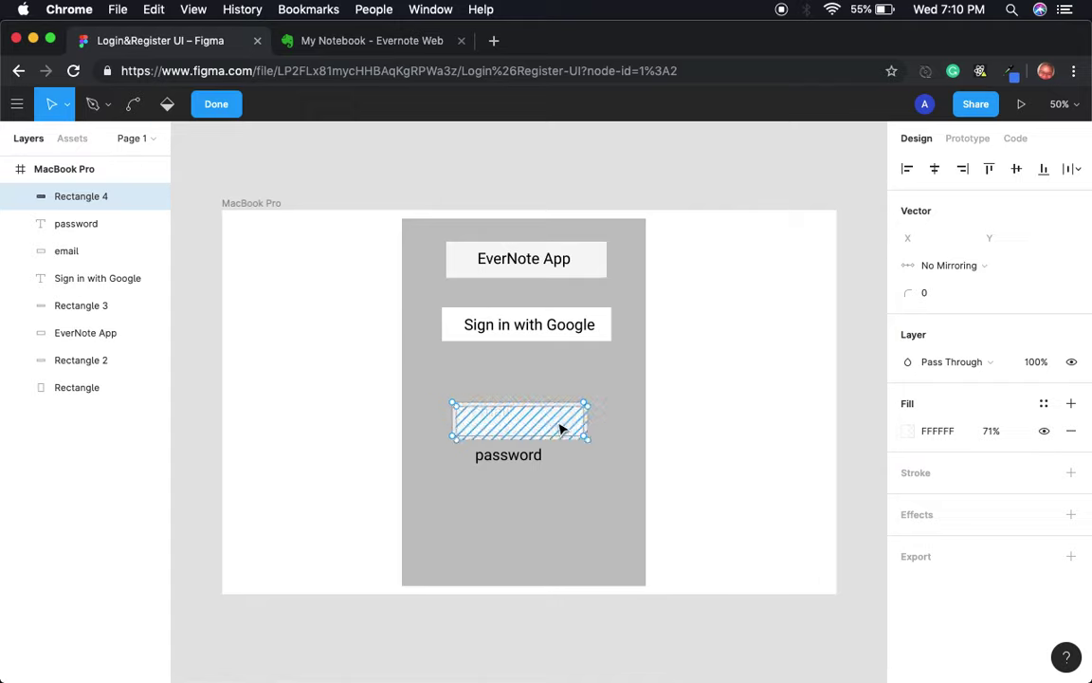
mouse_move(559, 429)
left_mouse_down()
mouse_move(561, 468)
mouse_move(527, 425)
mouse_move(487, 418)
mouse_move(649, 441)
mouse_move(580, 427)
left_mouse_up()
left_click(216, 104)
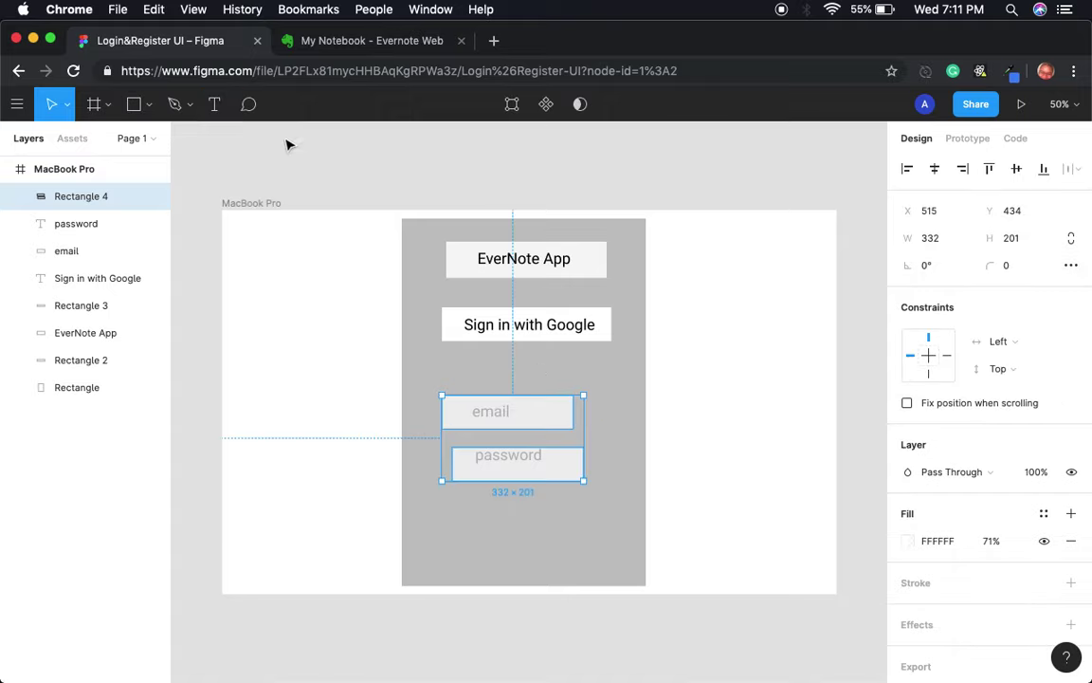
left_click(619, 470)
left_click(528, 426)
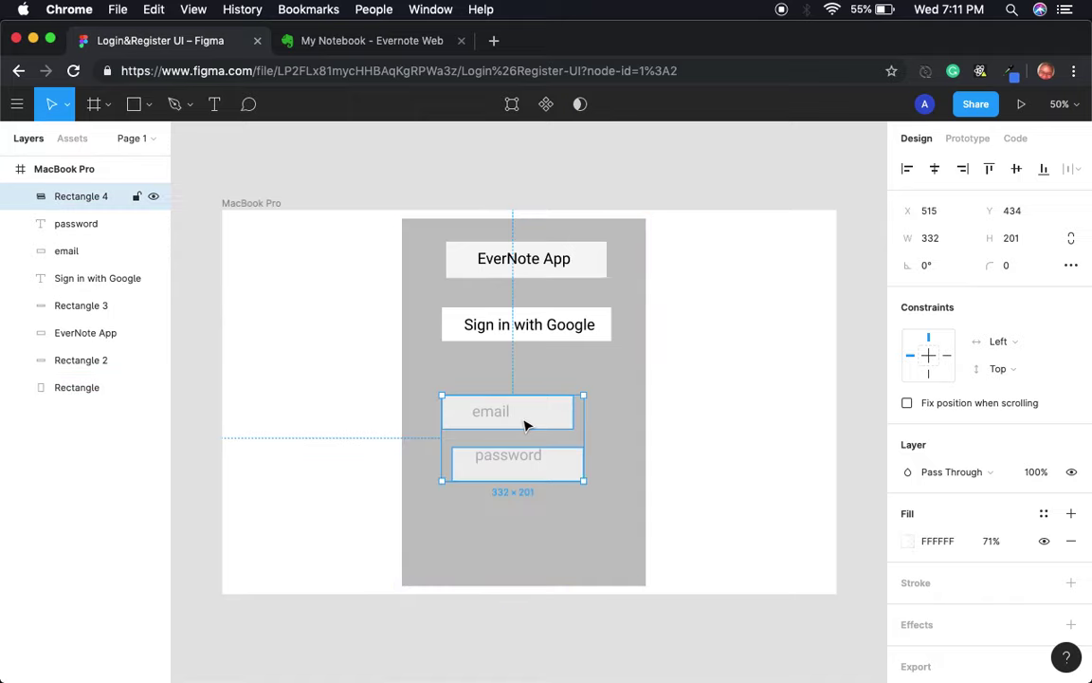
left_click_drag(468, 470, 471, 476)
left_click(490, 503)
left_click(500, 468)
double_click(492, 428)
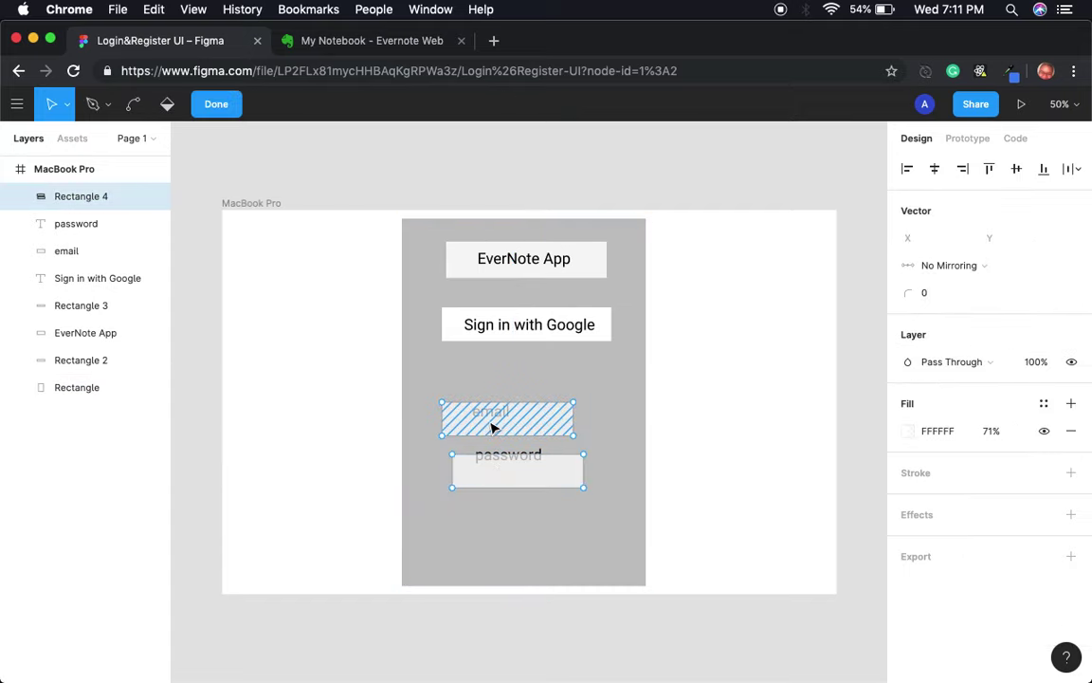
key("Escape")
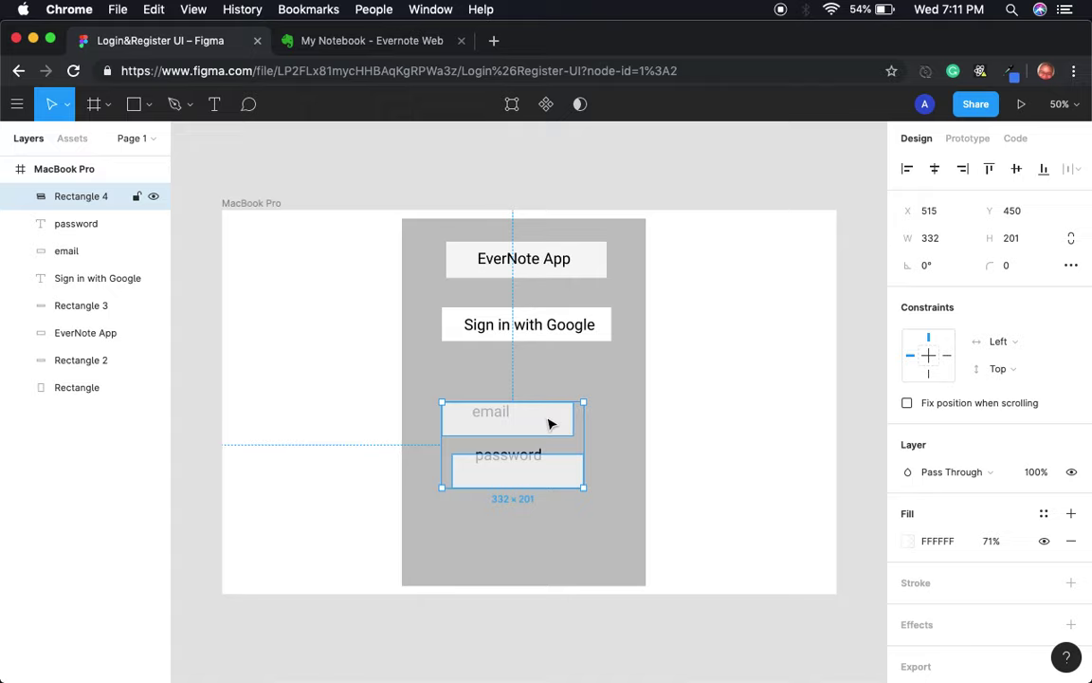
key("Delete")
Draw a 252×68 input box below the password label and fill it FFFFFF.
left_click(133, 104)
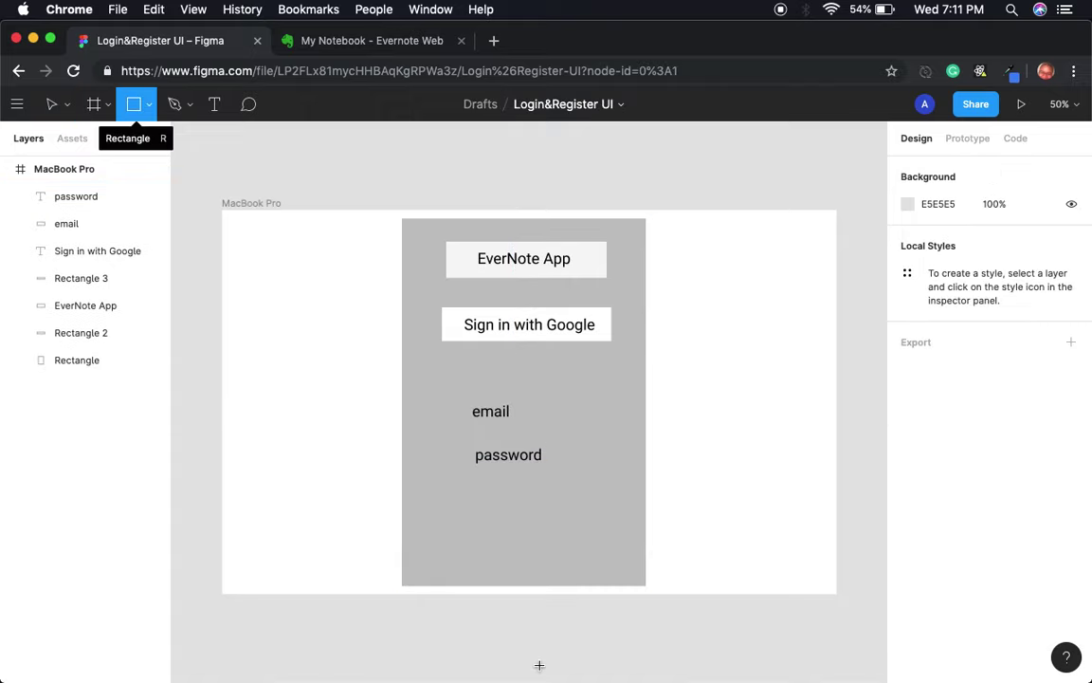
left_click_drag(436, 510, 543, 540)
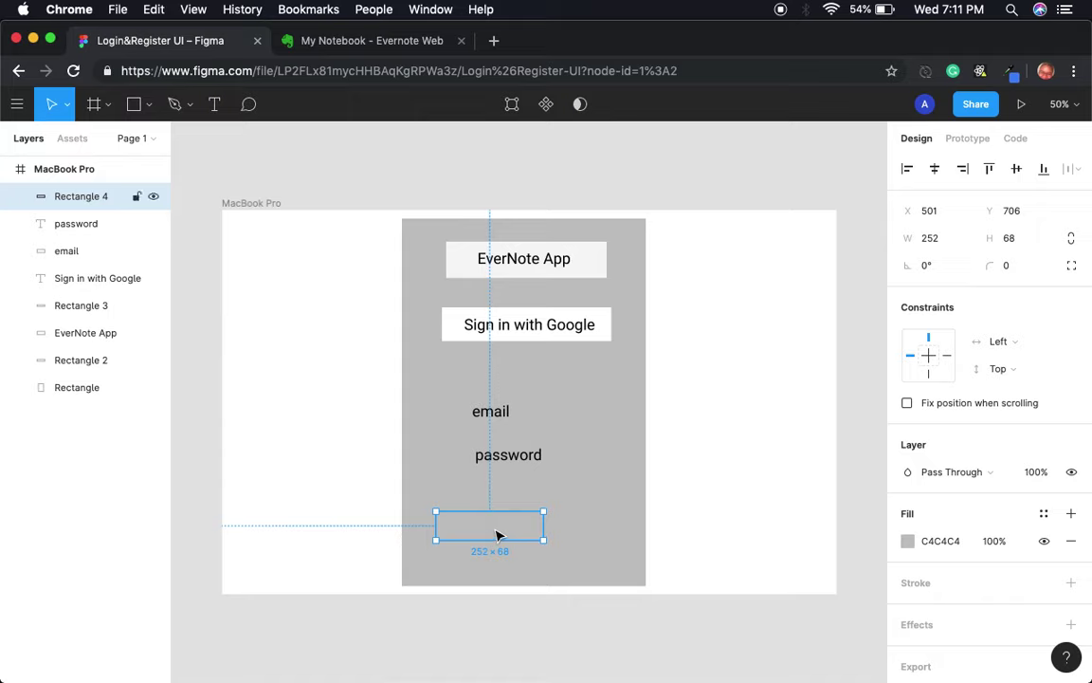
left_click(906, 540)
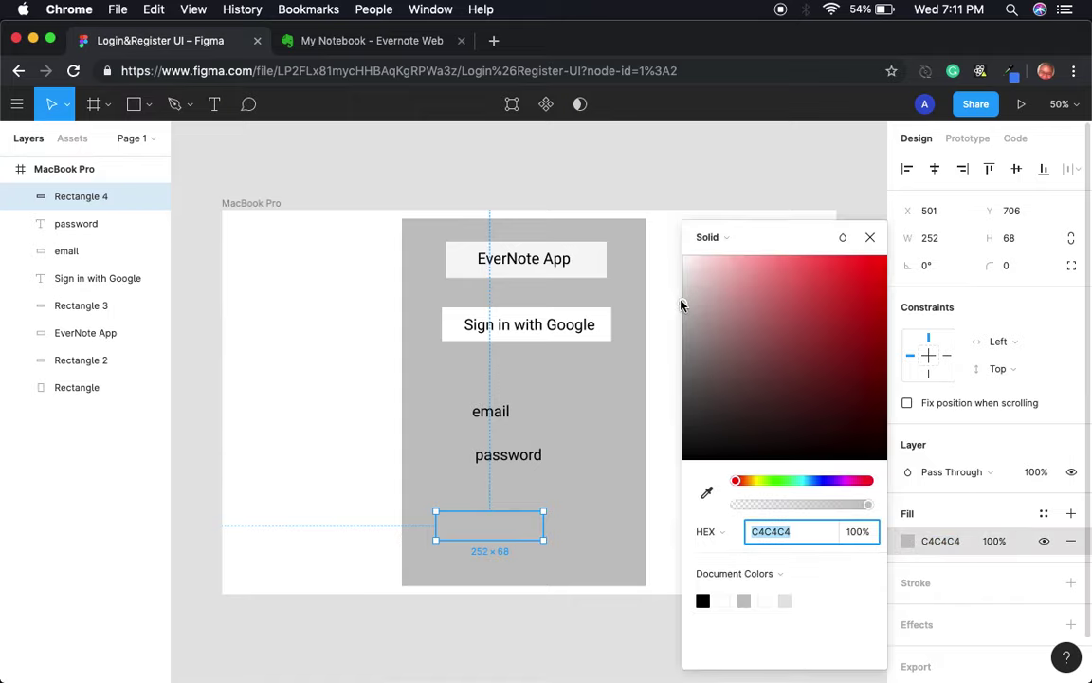
type("FFFFFF")
key("Return")
left_click(641, 552)
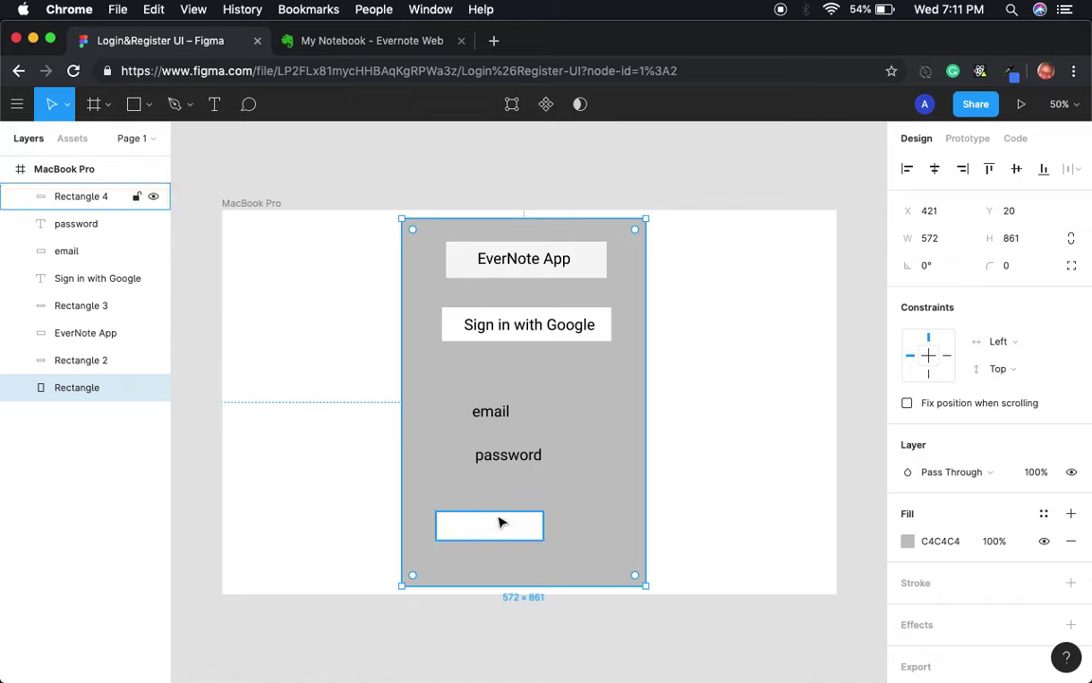
Duplicate the box behind the email label and layer both labels above the boxes.
left_click(498, 517)
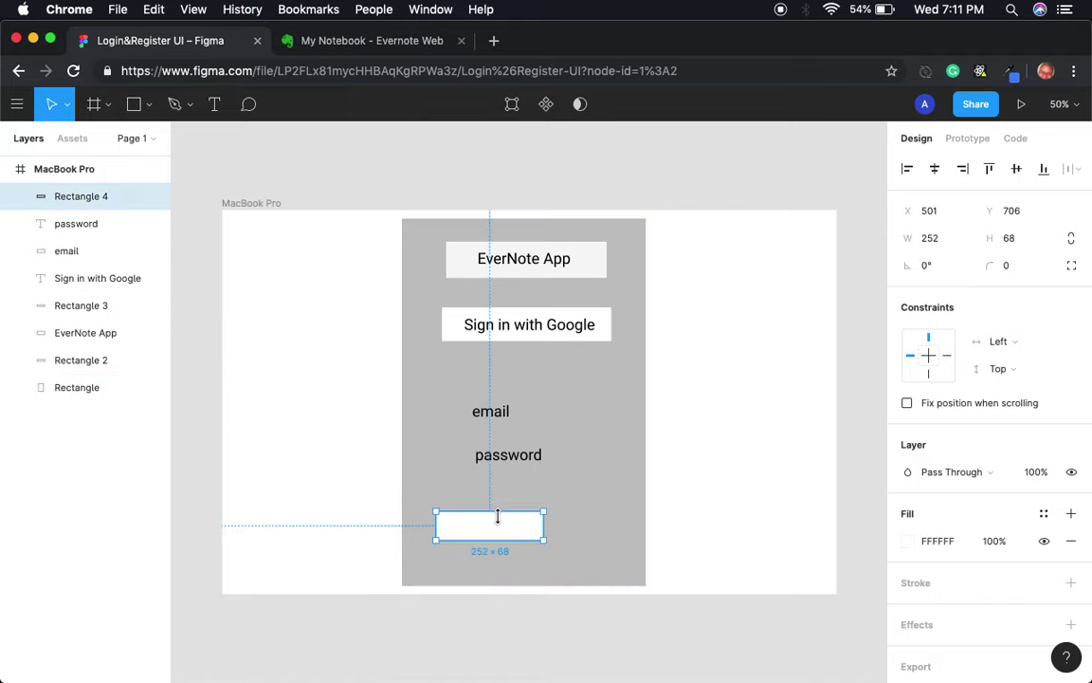
key("super+d")
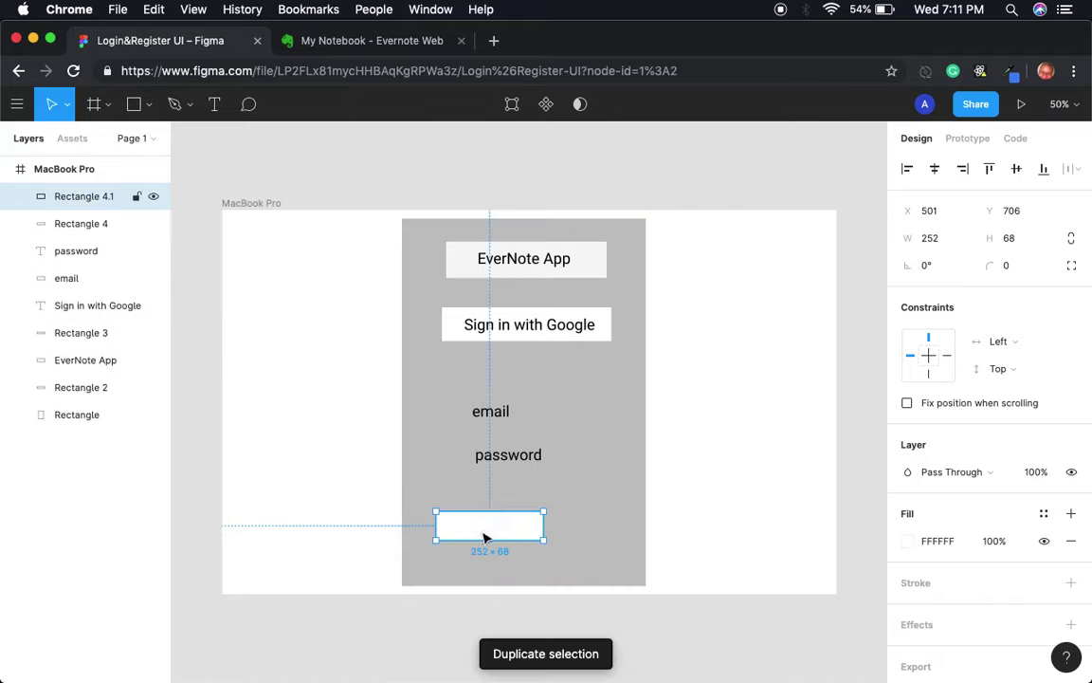
left_click_drag(482, 533, 505, 466)
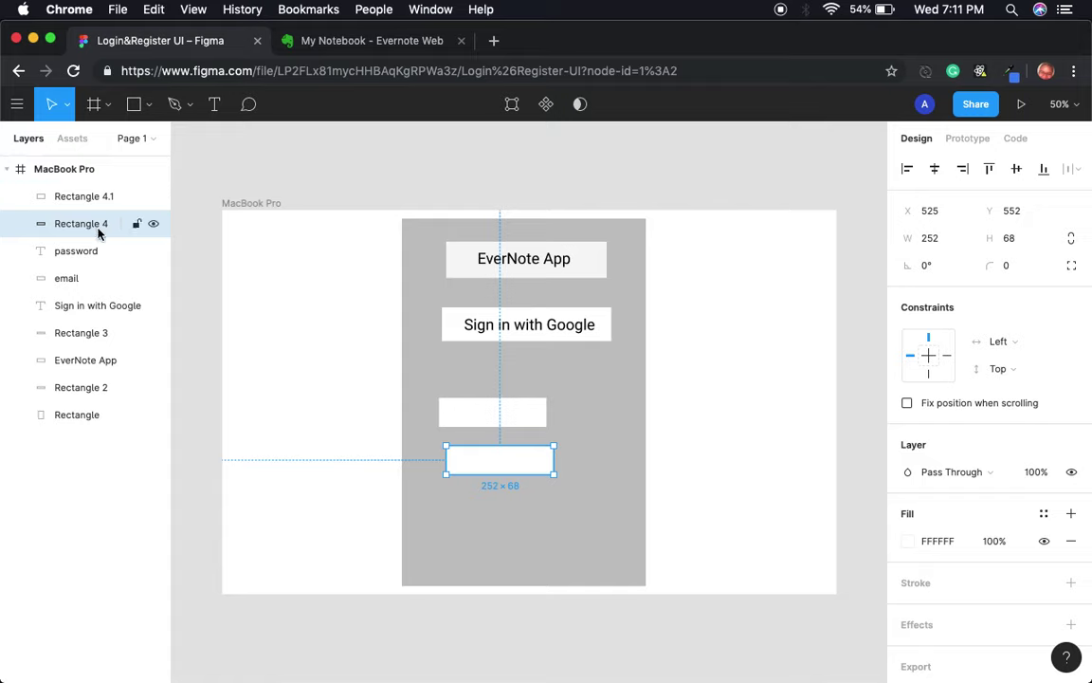
left_click(65, 201)
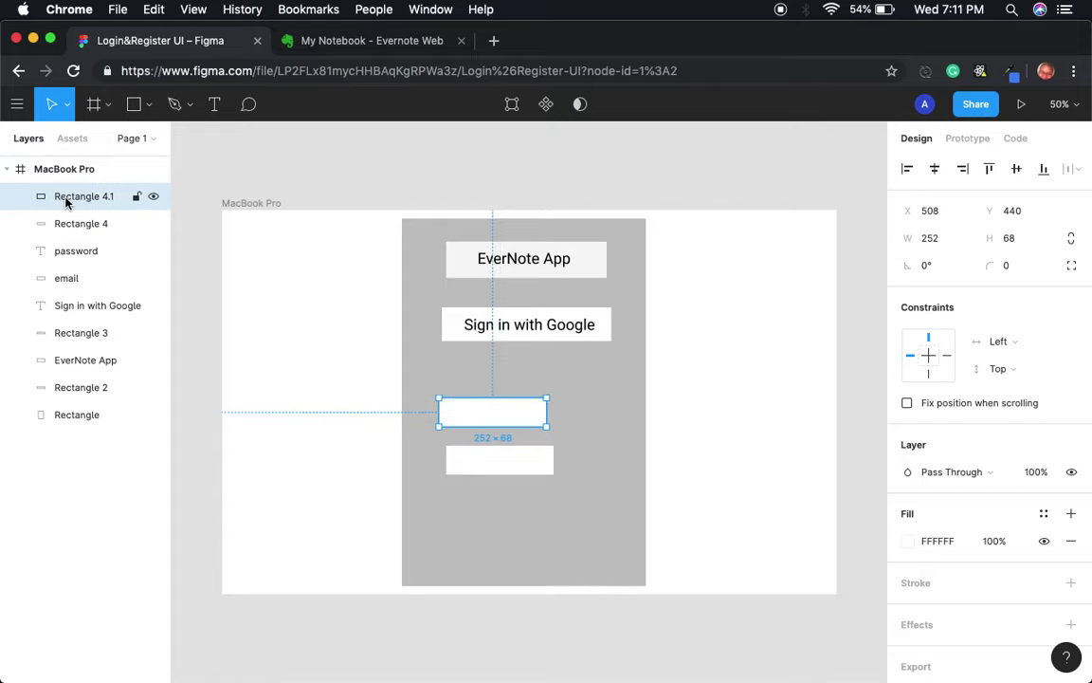
left_click_drag(73, 279, 69, 197)
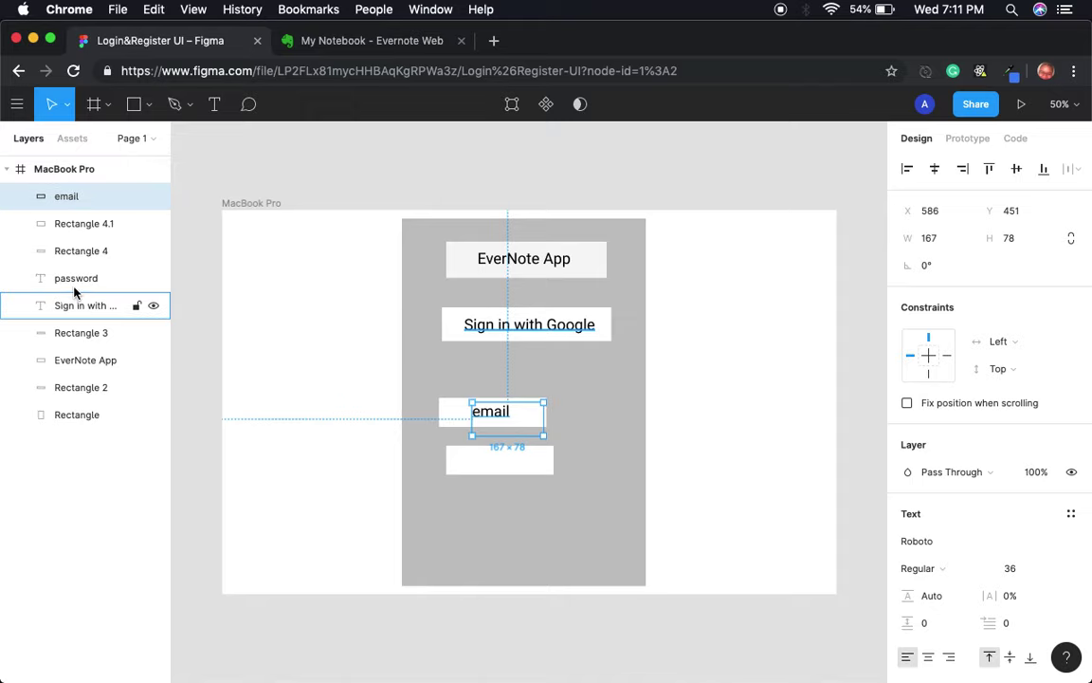
left_click_drag(74, 291, 76, 220)
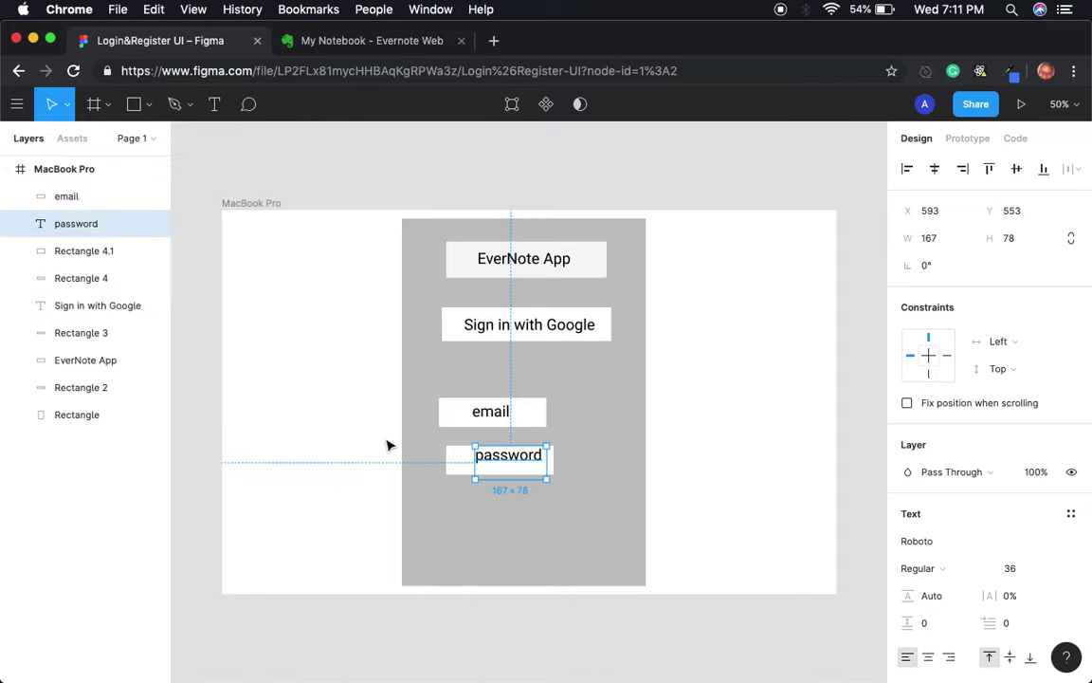
left_click(519, 524)
left_click(453, 417)
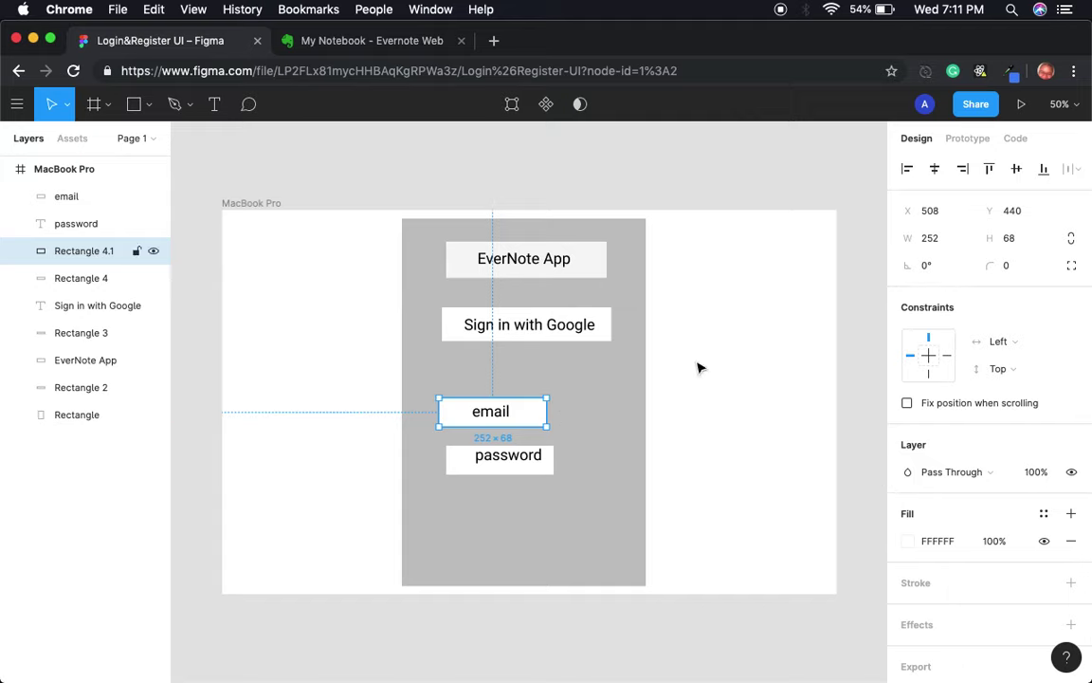
Tilt the email box to 5° rotation, then straighten it back to 0°.
left_click(933, 270)
left_click(1072, 266)
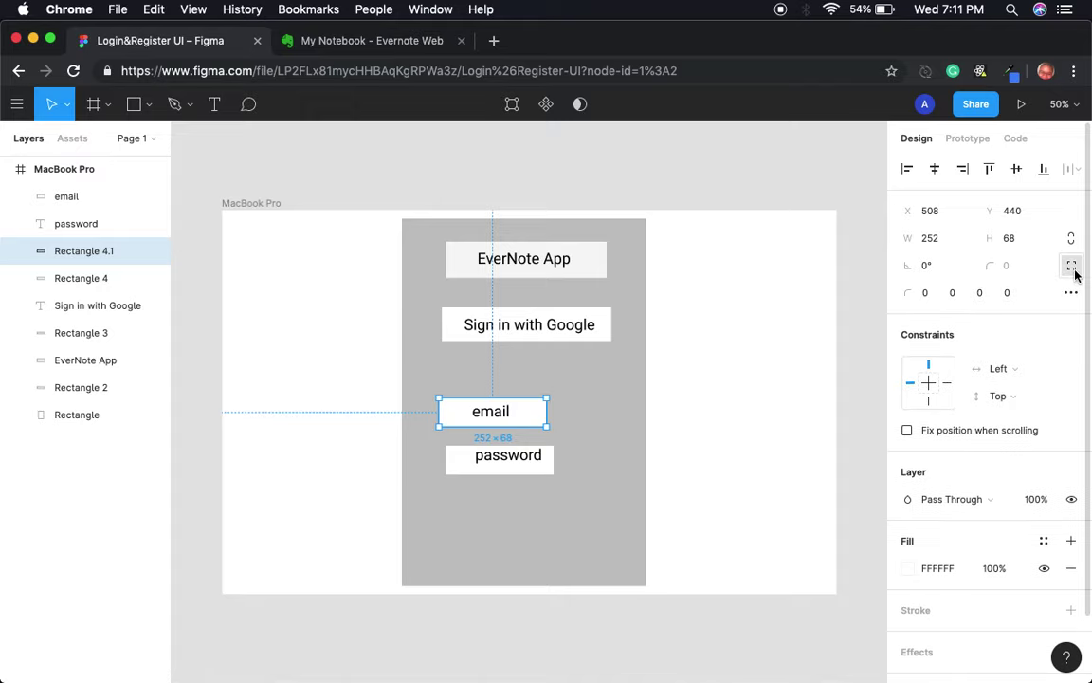
left_click(953, 273)
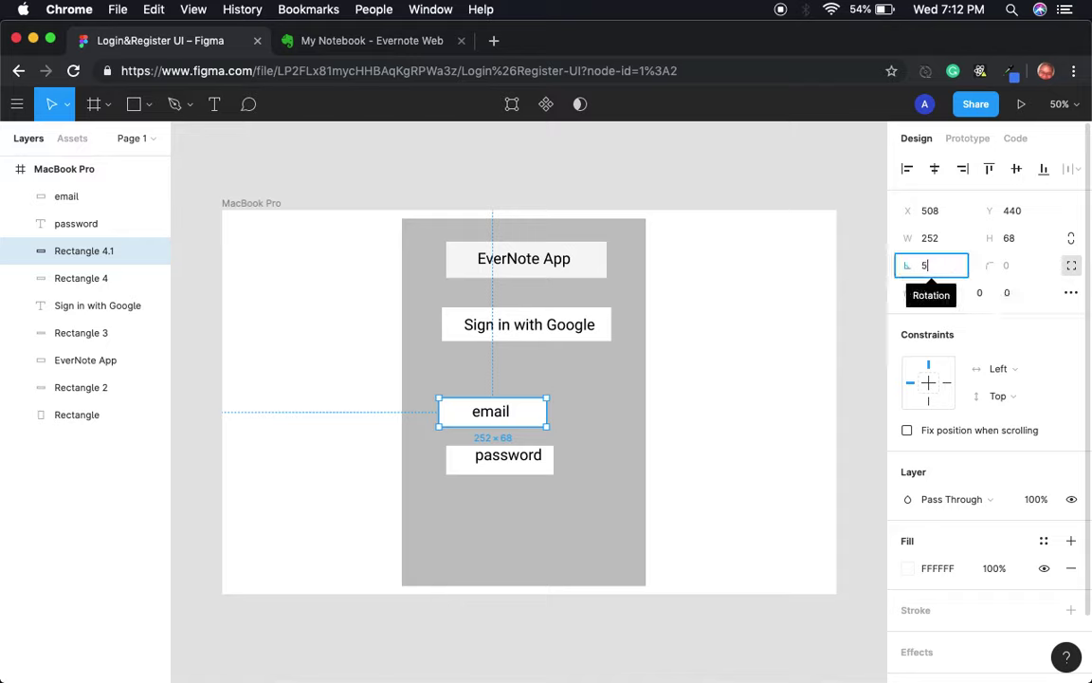
key("Return")
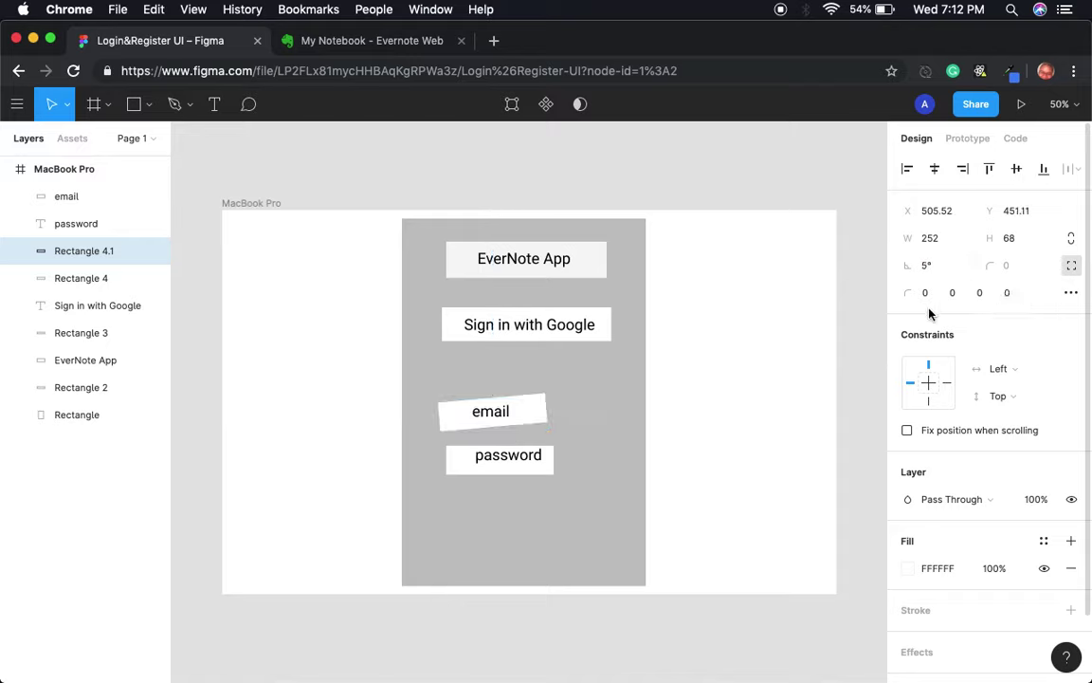
left_click(933, 271)
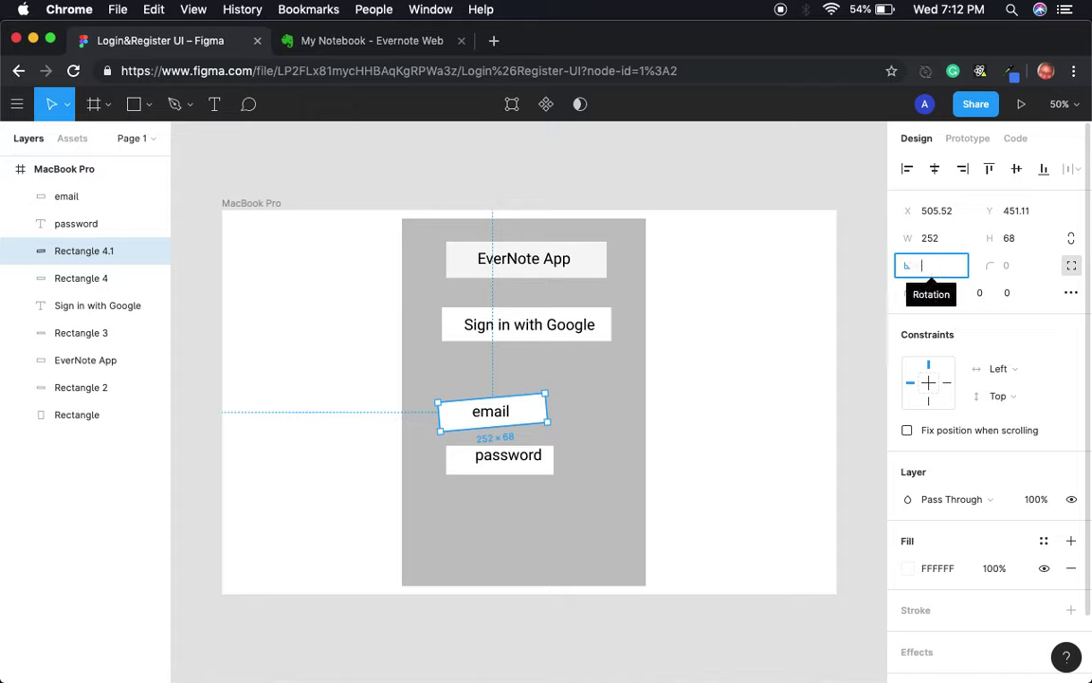
type("0")
key("Return")
Try a radius of 5 on the email box's individual corners.
left_click(929, 294)
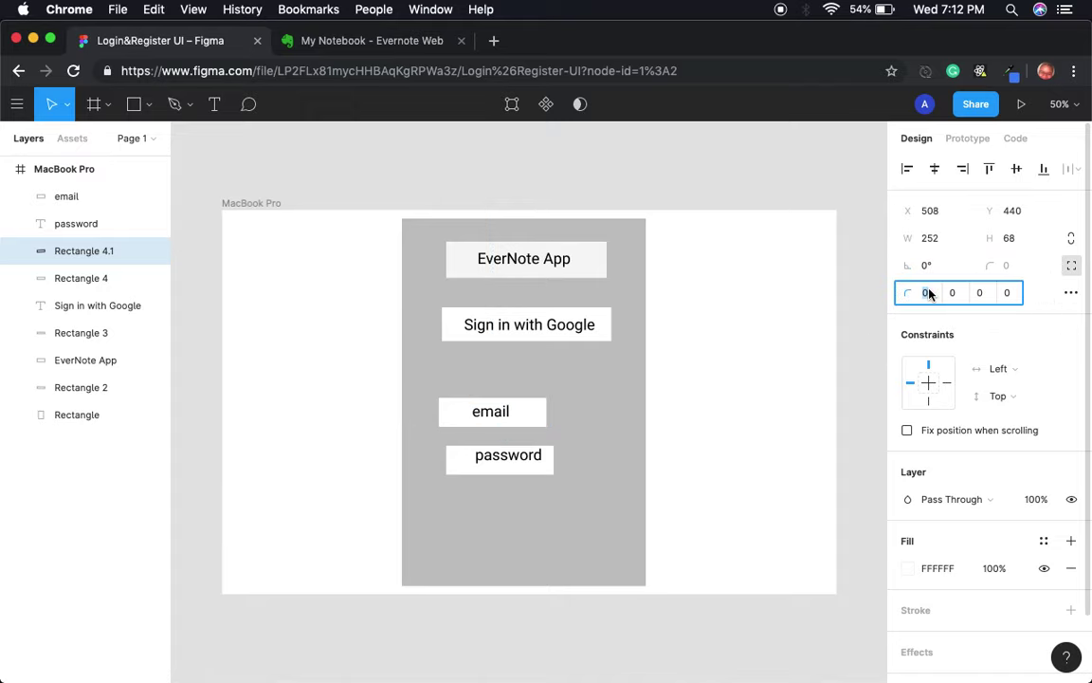
type("5")
left_click(953, 292)
type("5")
left_click(982, 293)
type("5E5")
Reselect the email box and set one uniform corner radius of 10.
left_click(783, 344)
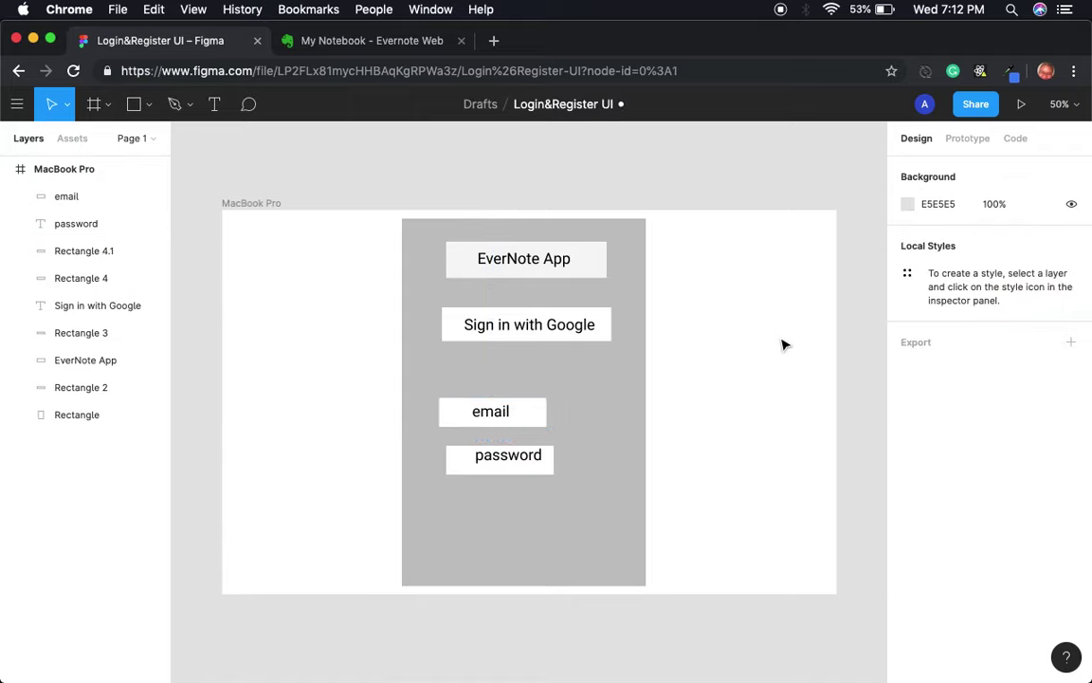
left_click(541, 417)
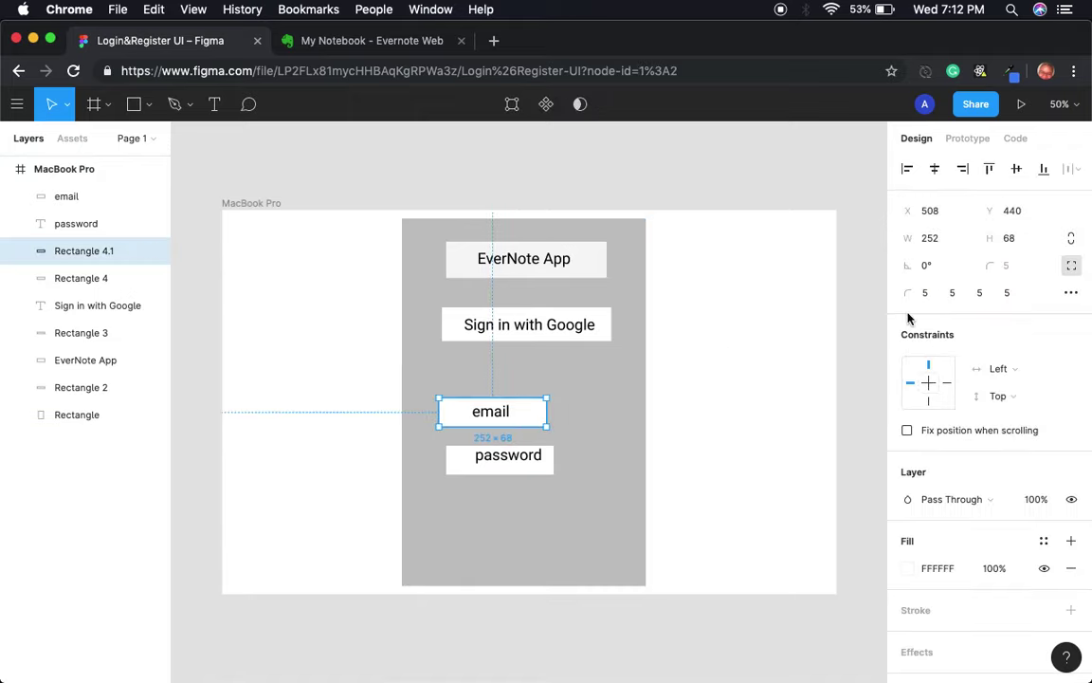
left_click(1071, 293)
left_click(1072, 296)
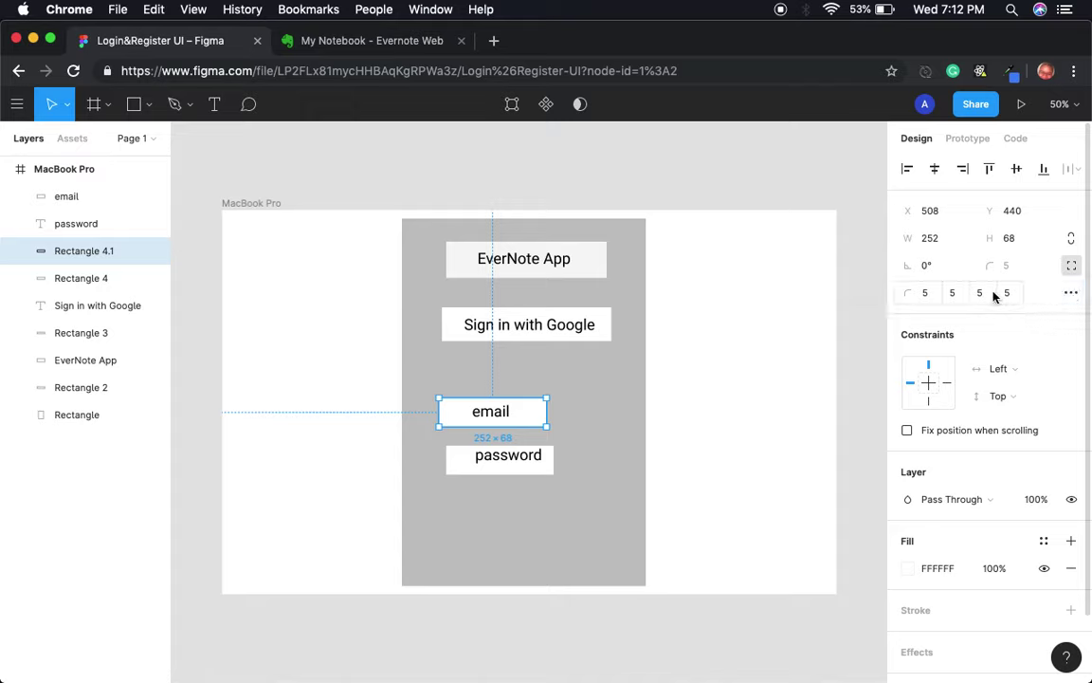
left_click(1071, 265)
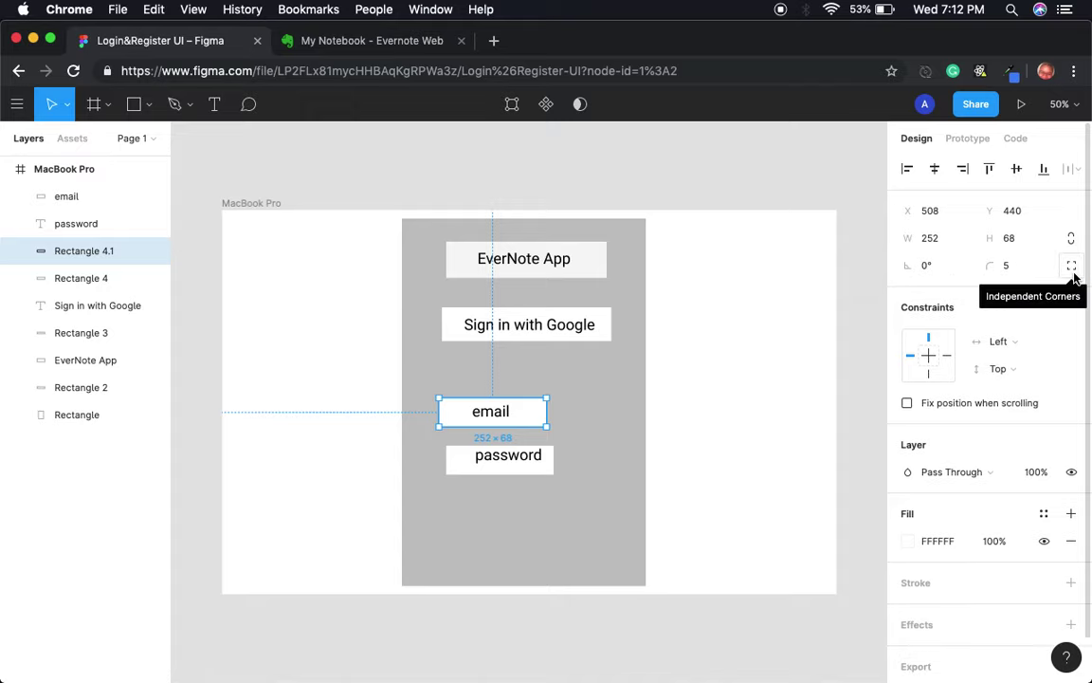
left_click(1008, 271)
type("10")
key("Return")
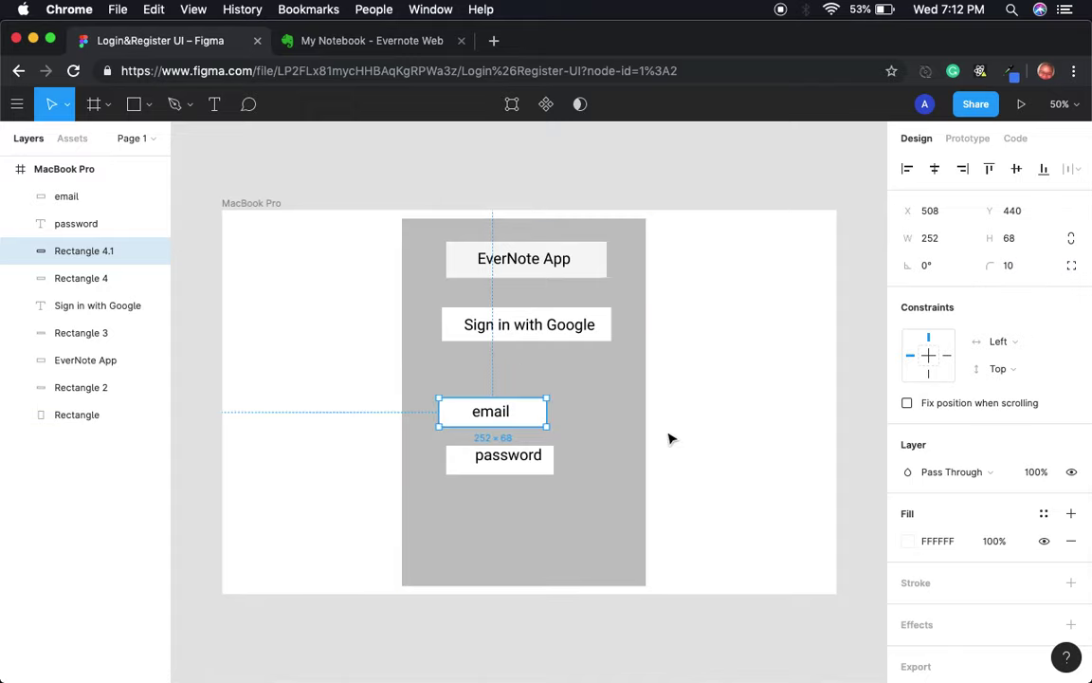
Check the spacing between the grey card and email box, then edit the box's vector points.
left_click(508, 536)
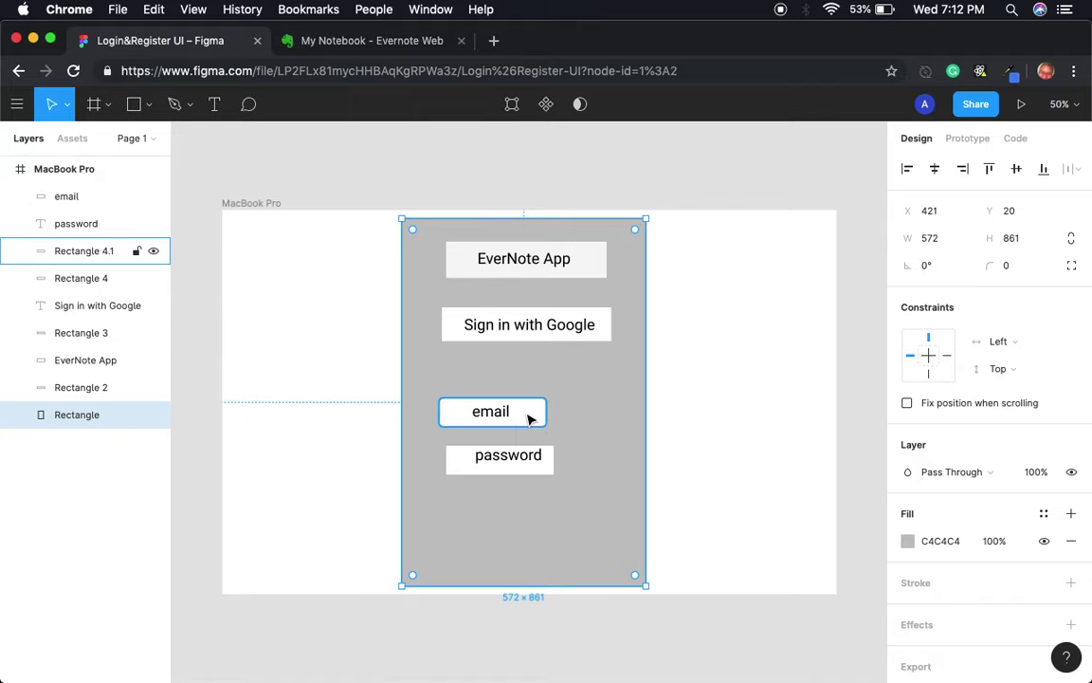
key("alt")
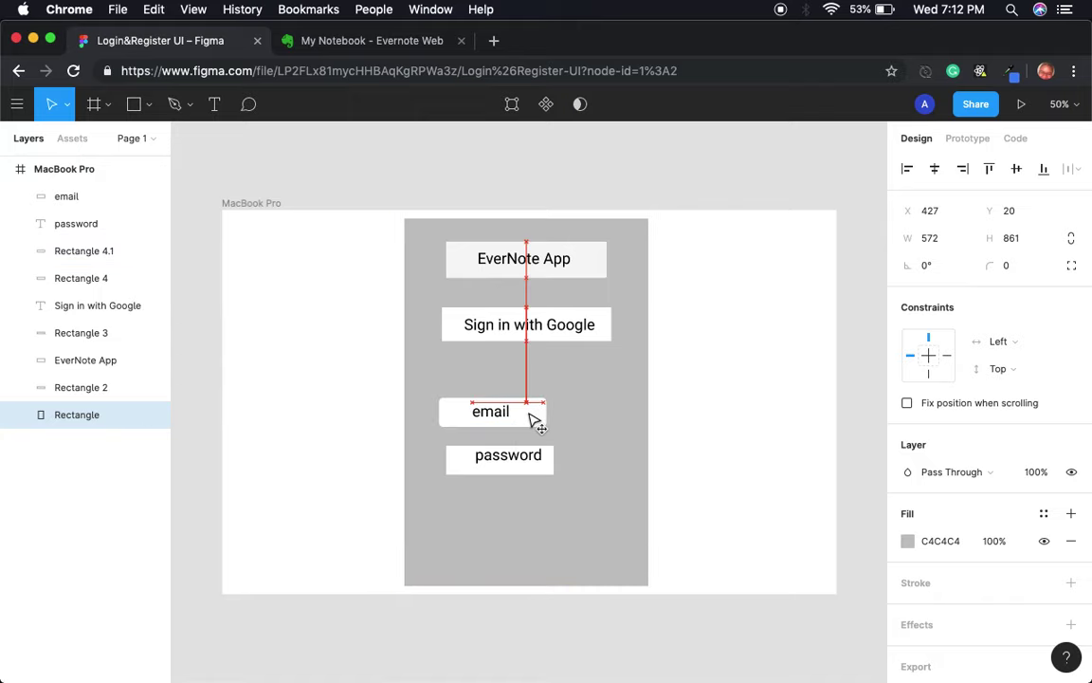
left_click(532, 420)
key("Return")
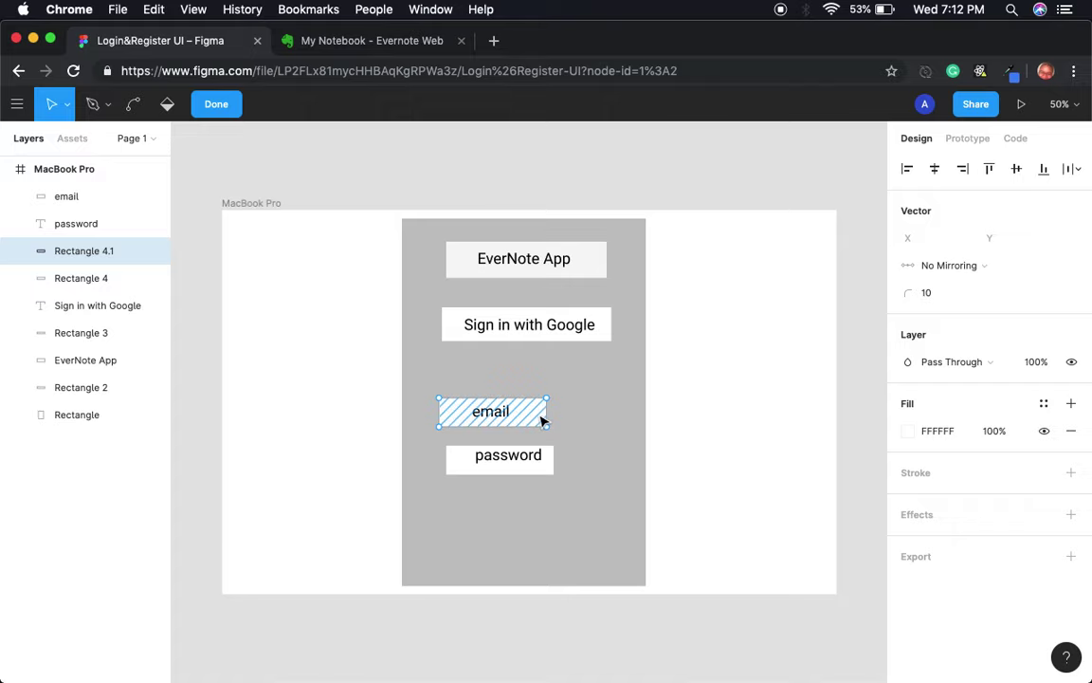
Widen the email field to 389 and change its label to 'Email'.
key("Escape")
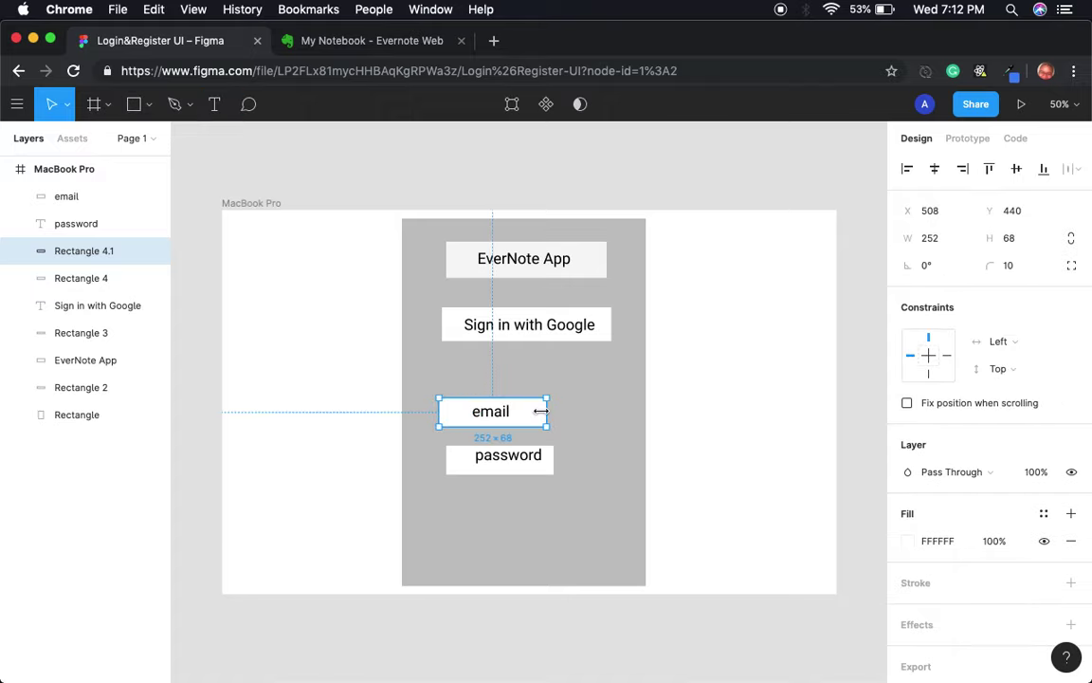
left_click_drag(540, 410, 603, 414)
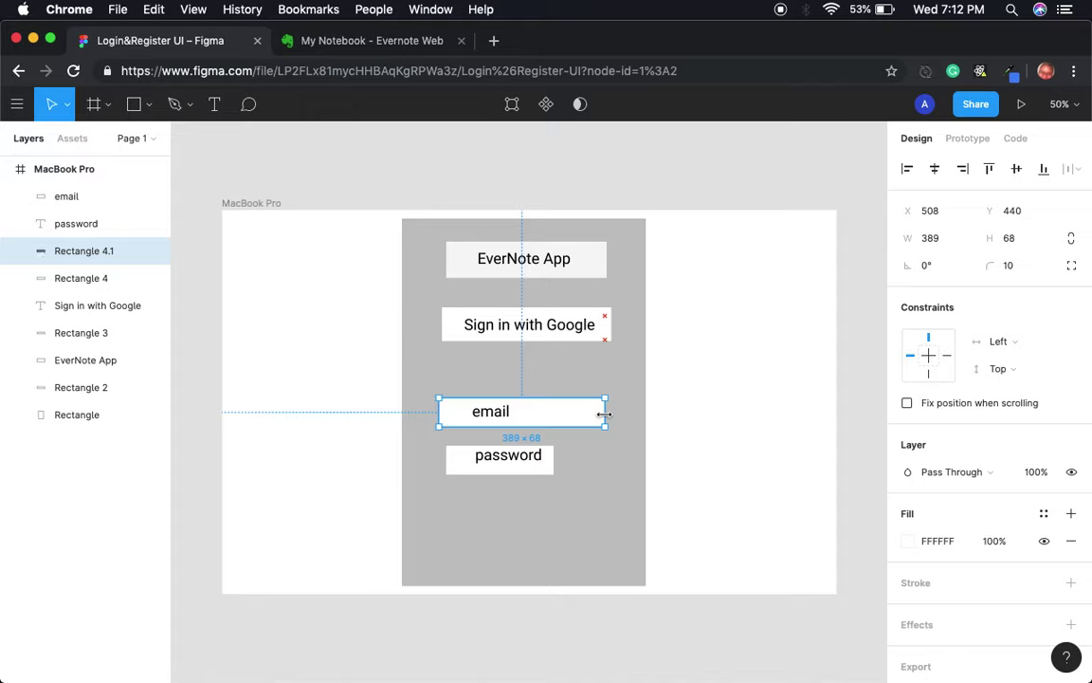
left_click(483, 413)
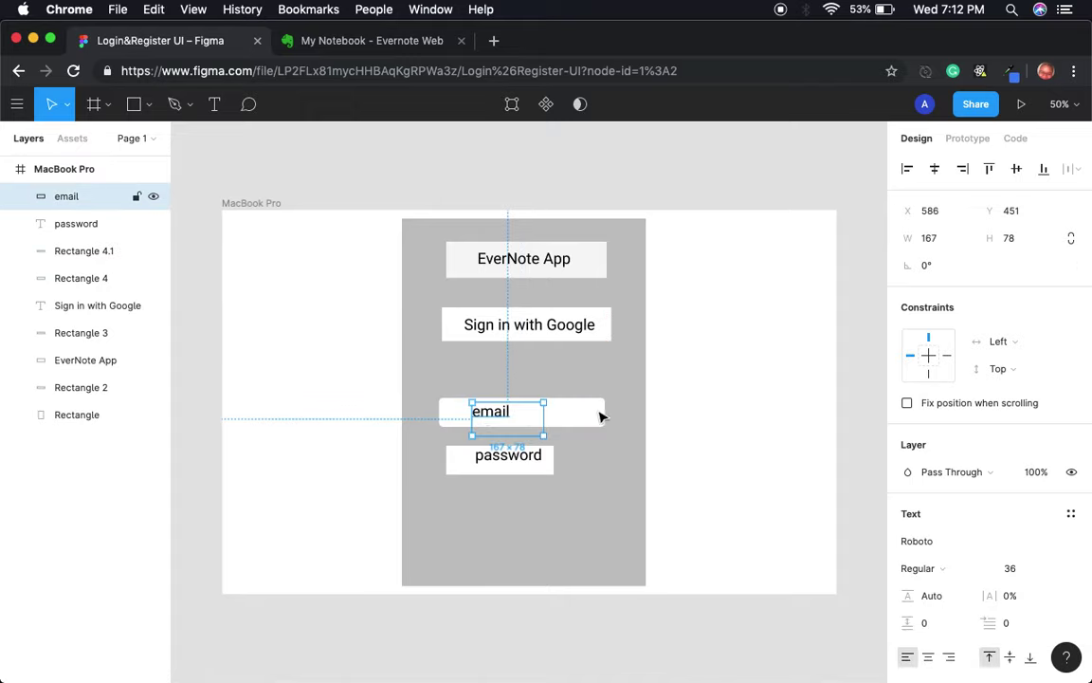
double_click(507, 410)
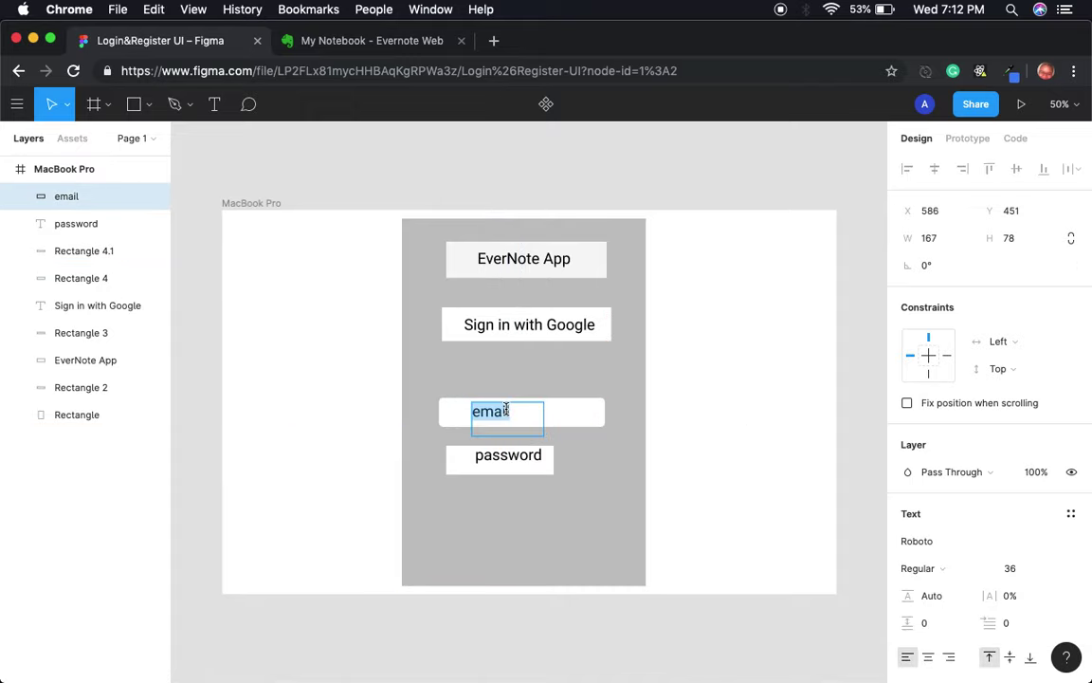
type("Email")
Replace the old password label with a new 'Password' text placed on its field.
left_click(494, 452)
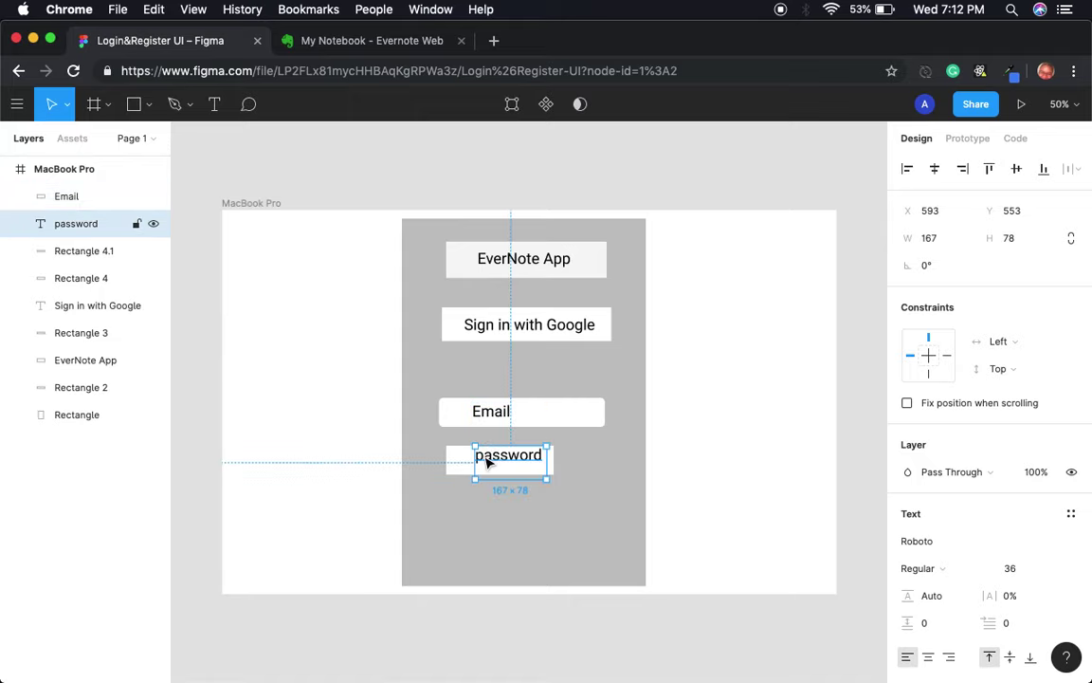
key("Delete")
key("p")
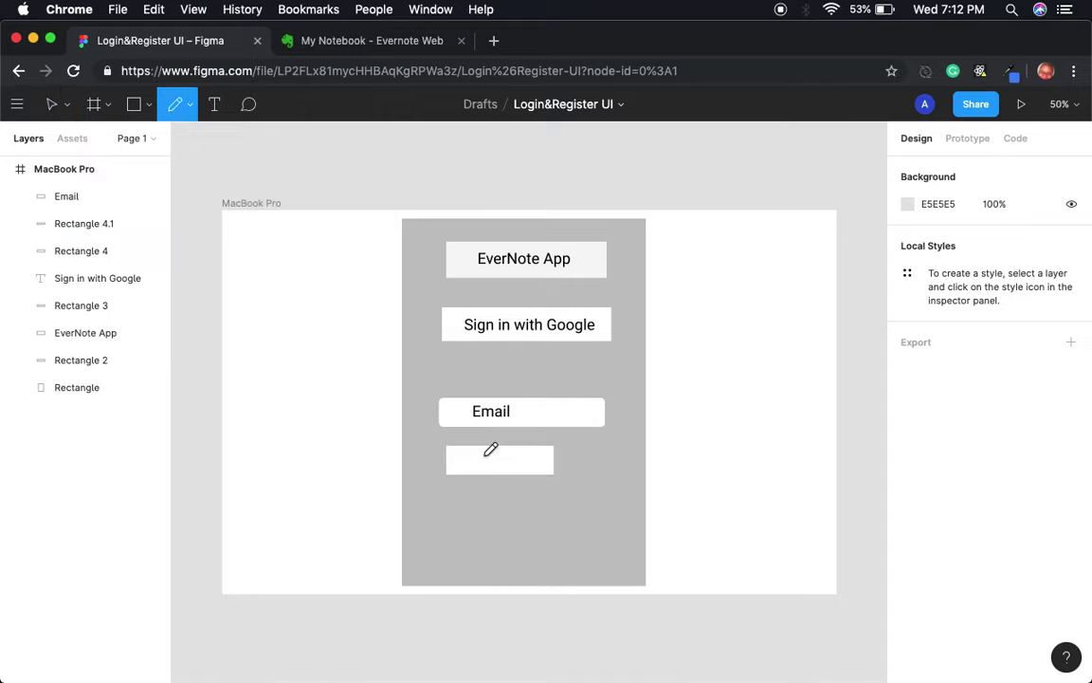
left_click(212, 103)
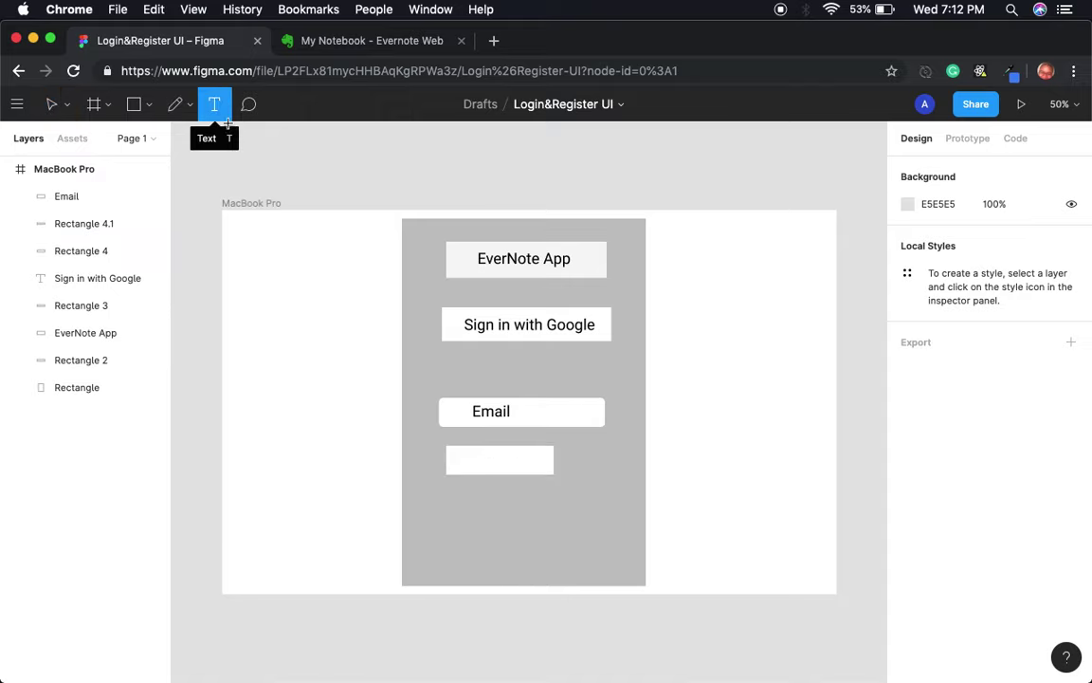
left_click_drag(444, 494, 558, 520)
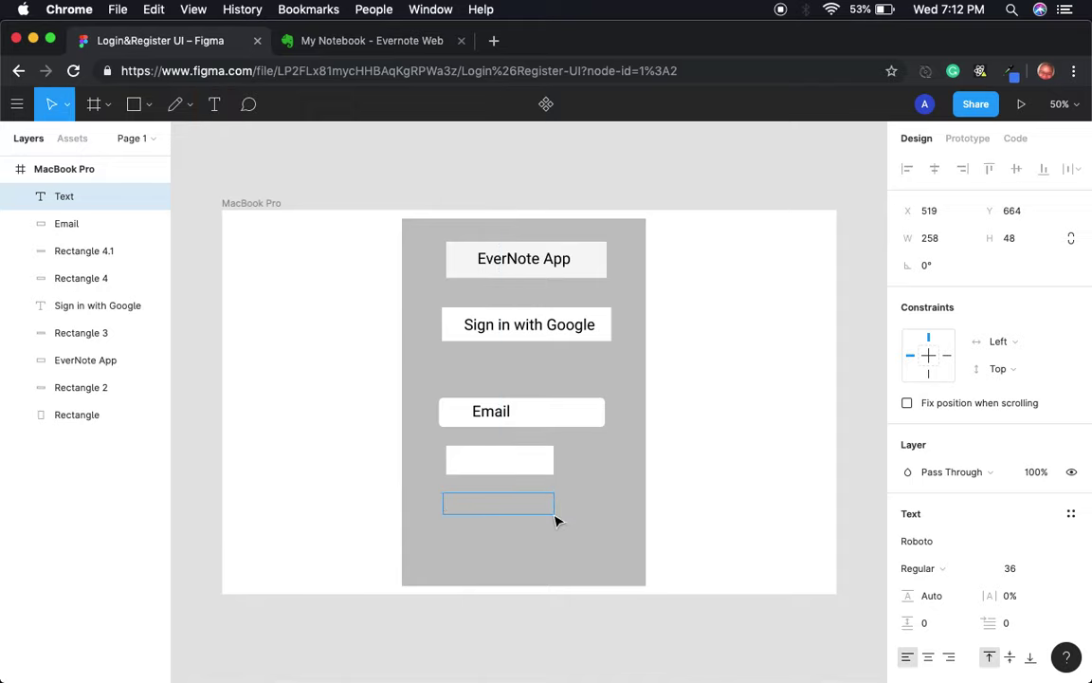
type("Password")
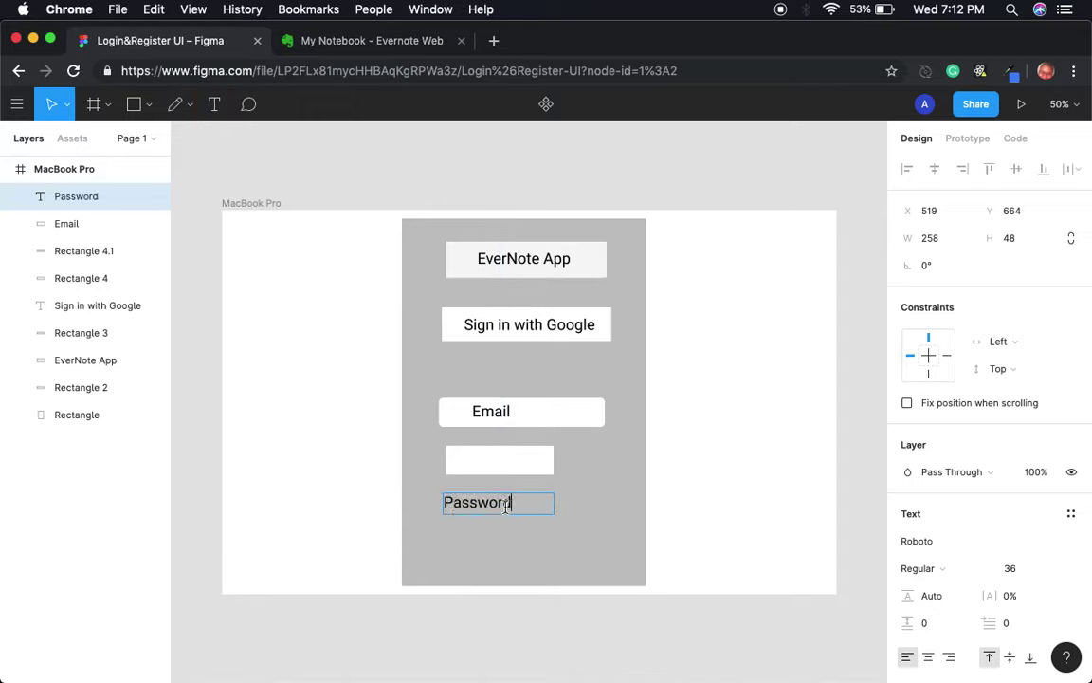
left_click_drag(495, 512, 507, 468)
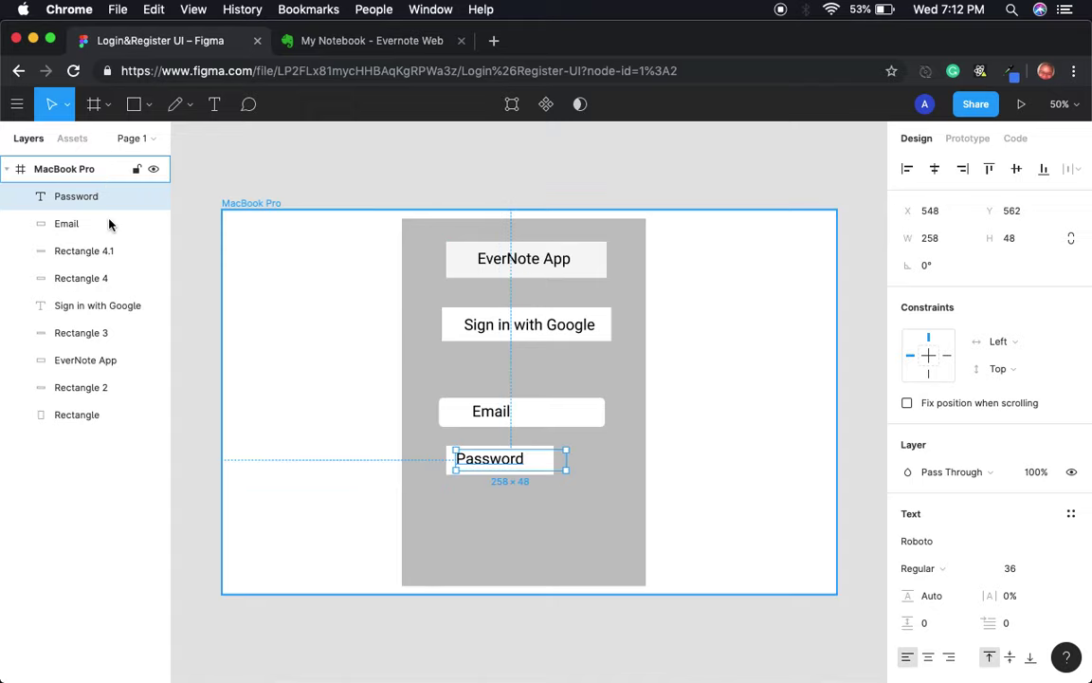
Group the Email label with its field and move the group up on the card.
left_click(66, 237)
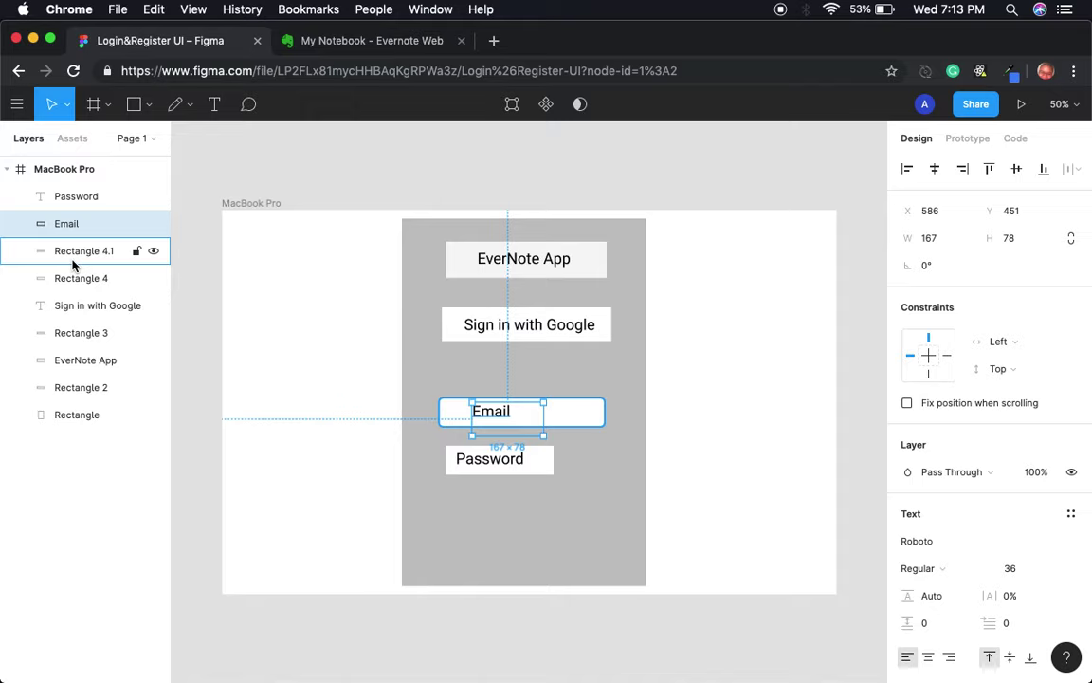
left_click(75, 252)
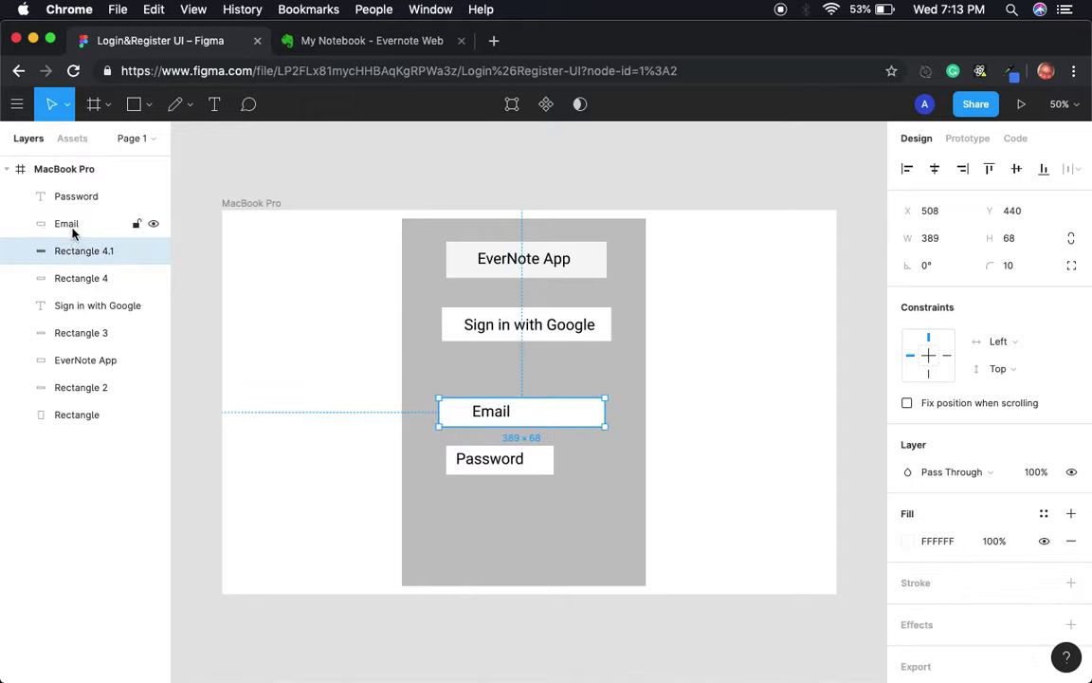
left_click(73, 231, "shift")
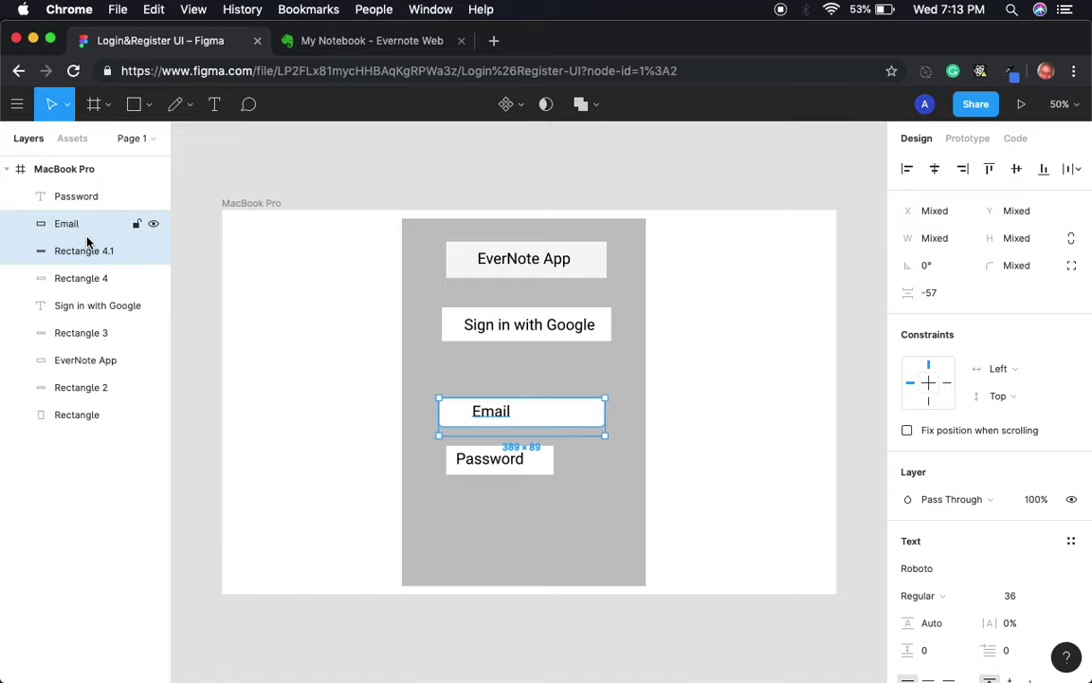
right_click(88, 223)
left_click(138, 331)
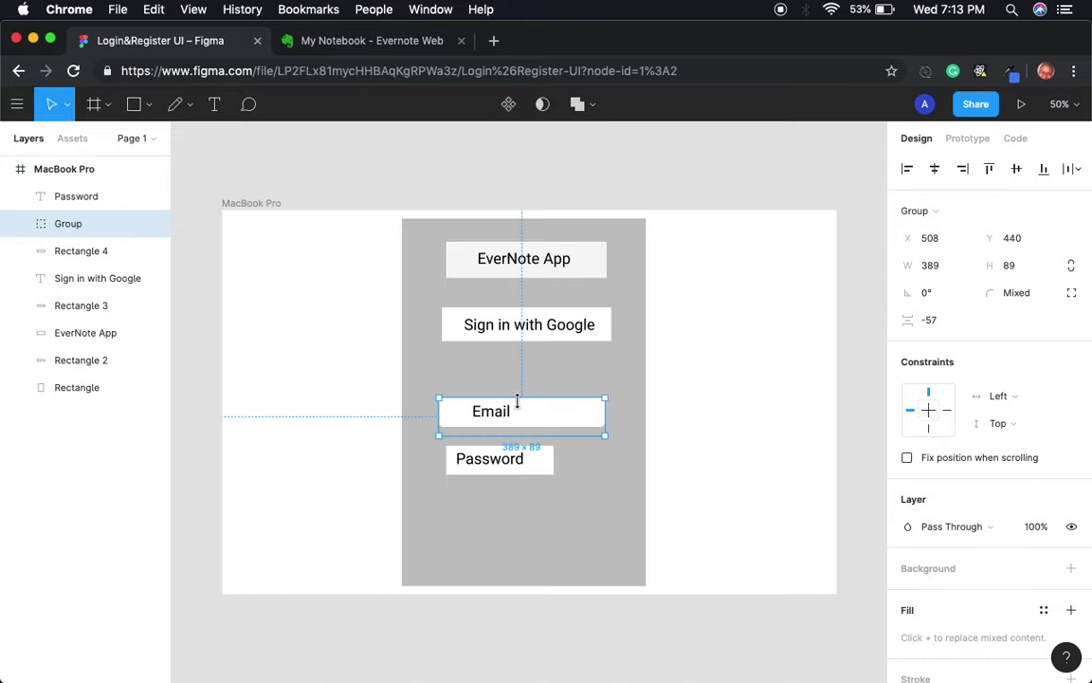
left_click_drag(481, 421, 538, 412)
Group the Password label with its field and stretch the password box to 387 wide.
left_click(541, 462)
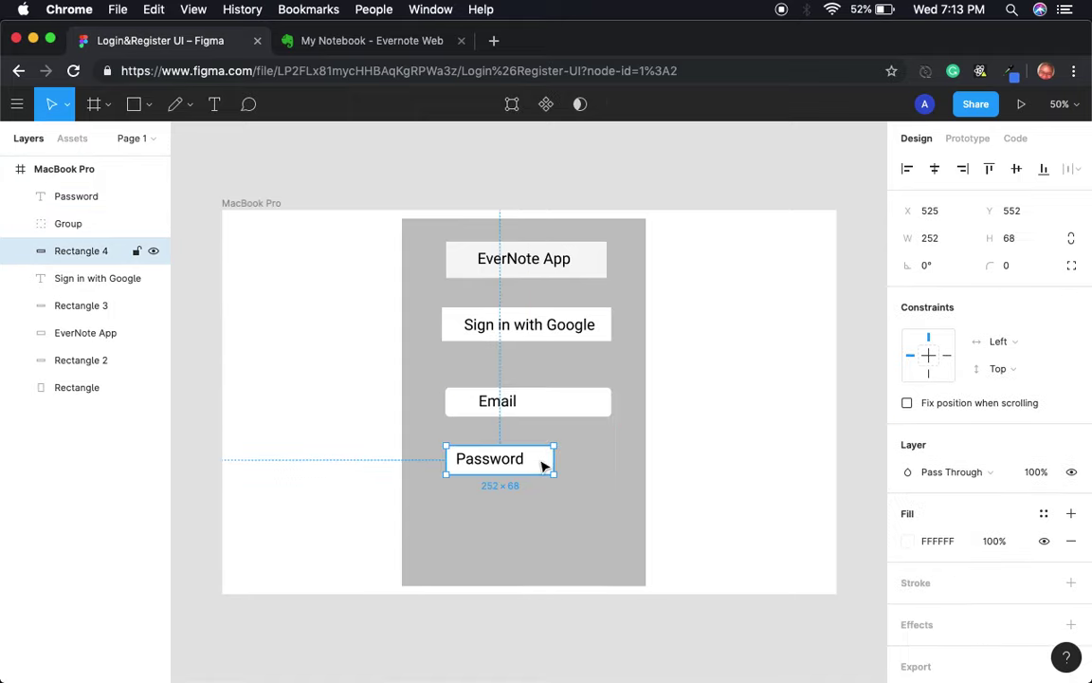
left_click(66, 284)
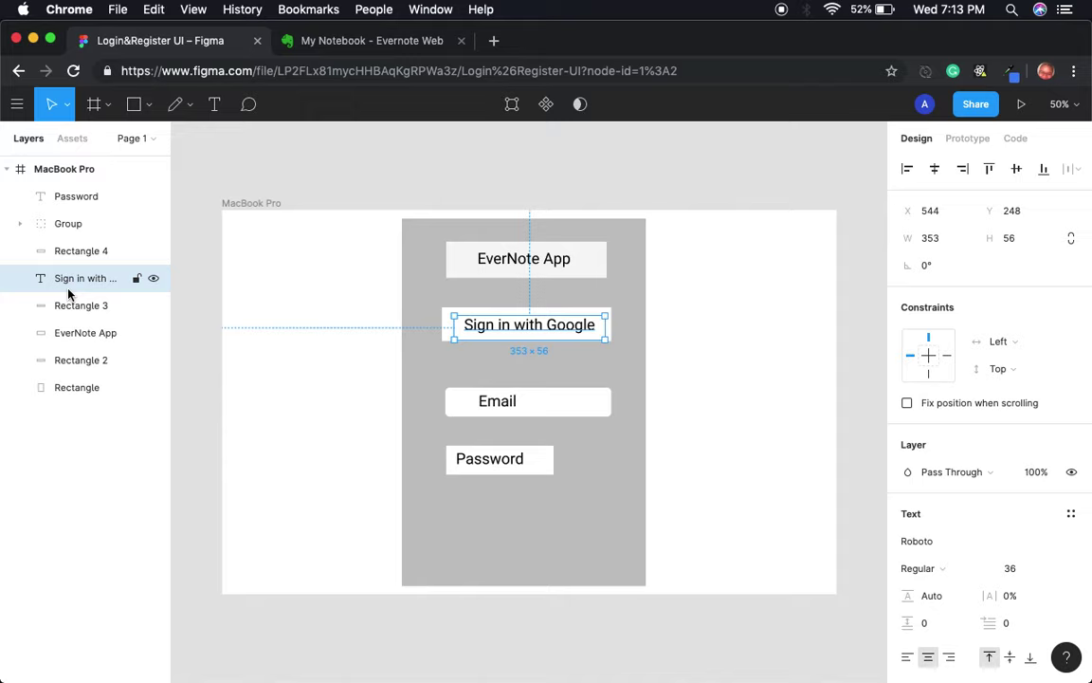
left_click(71, 198)
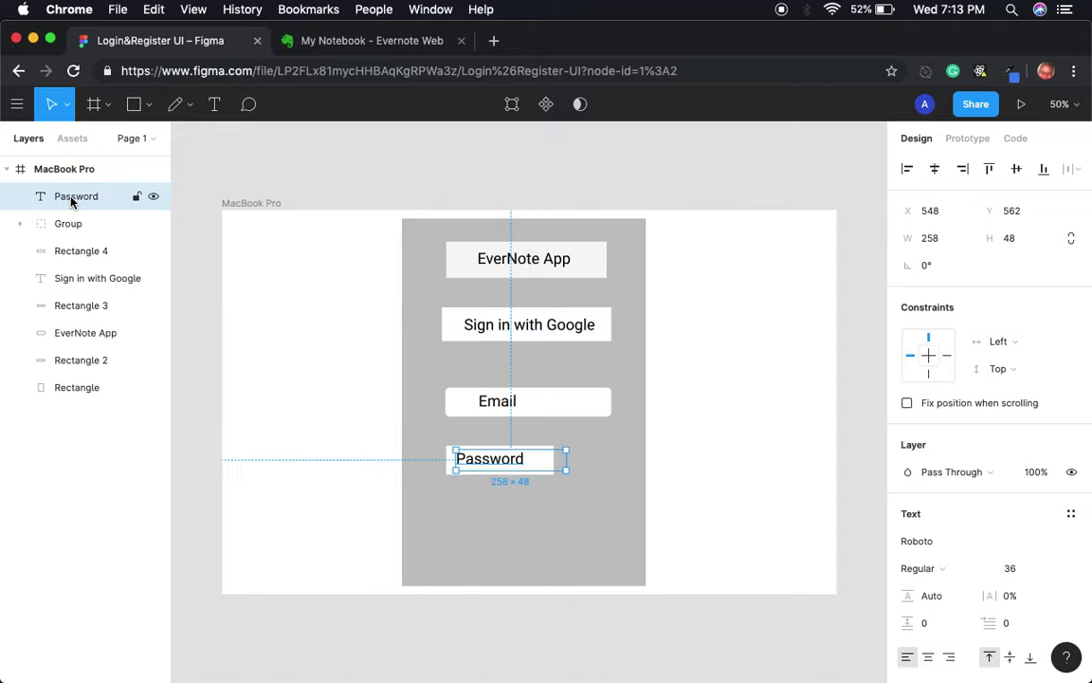
left_click(87, 254, "shift")
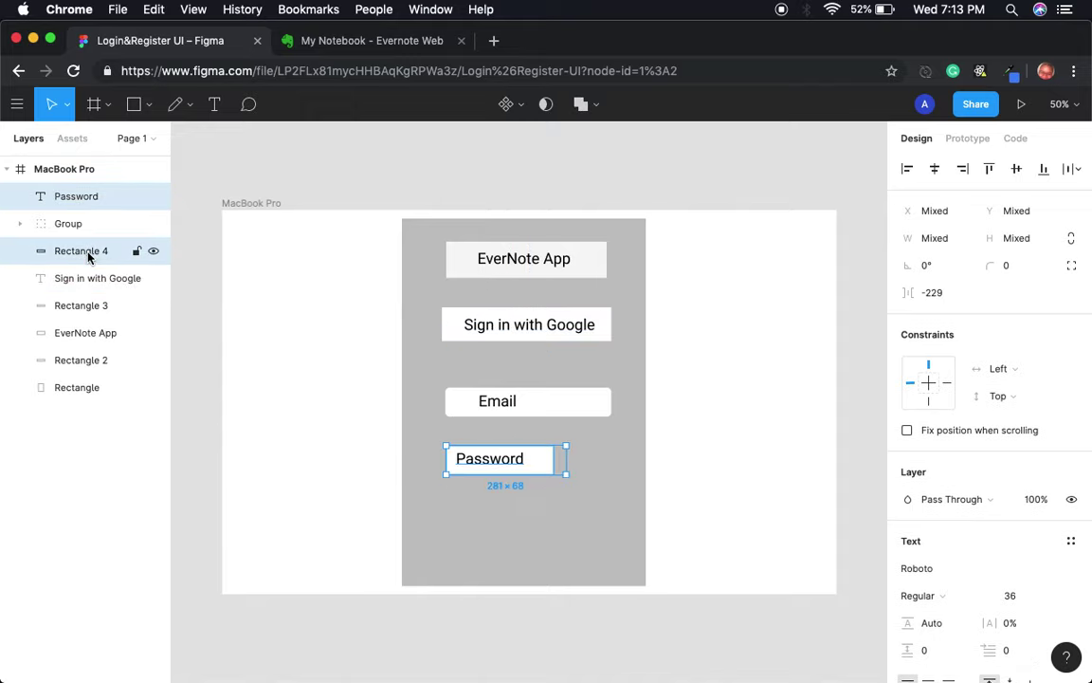
right_click(88, 254)
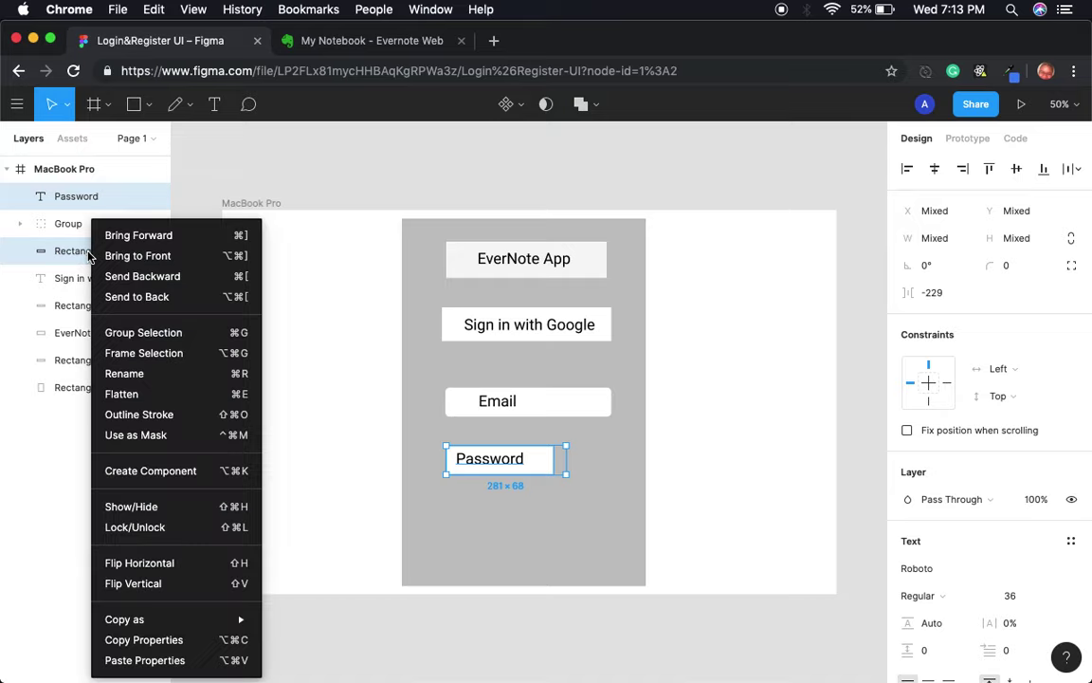
left_click(134, 329)
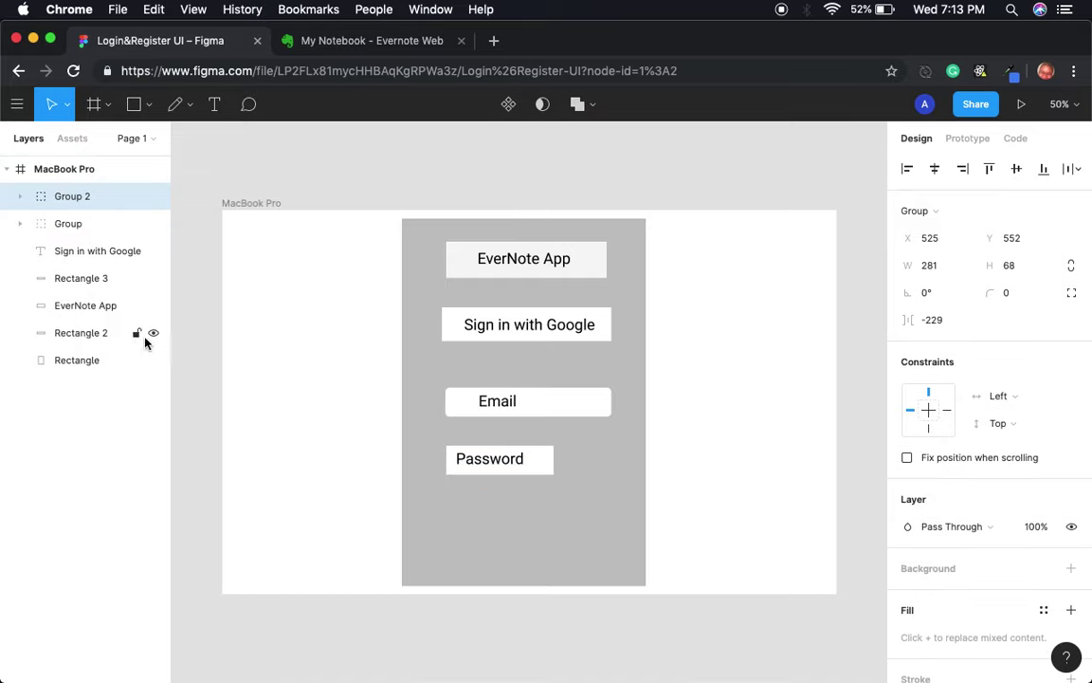
left_click_drag(567, 455, 612, 458)
left_click(584, 505)
left_click(578, 468)
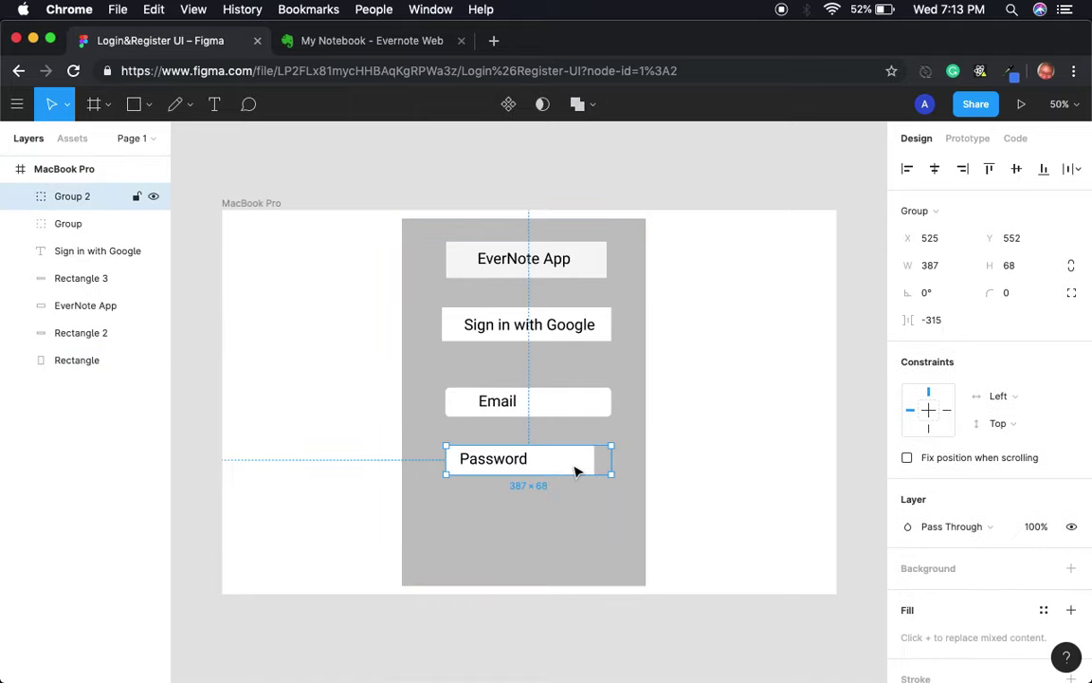
double_click(576, 471)
left_click_drag(591, 459, 612, 458)
Make the Email group slightly taller and nudge its field rectangle to the right.
left_click(540, 522)
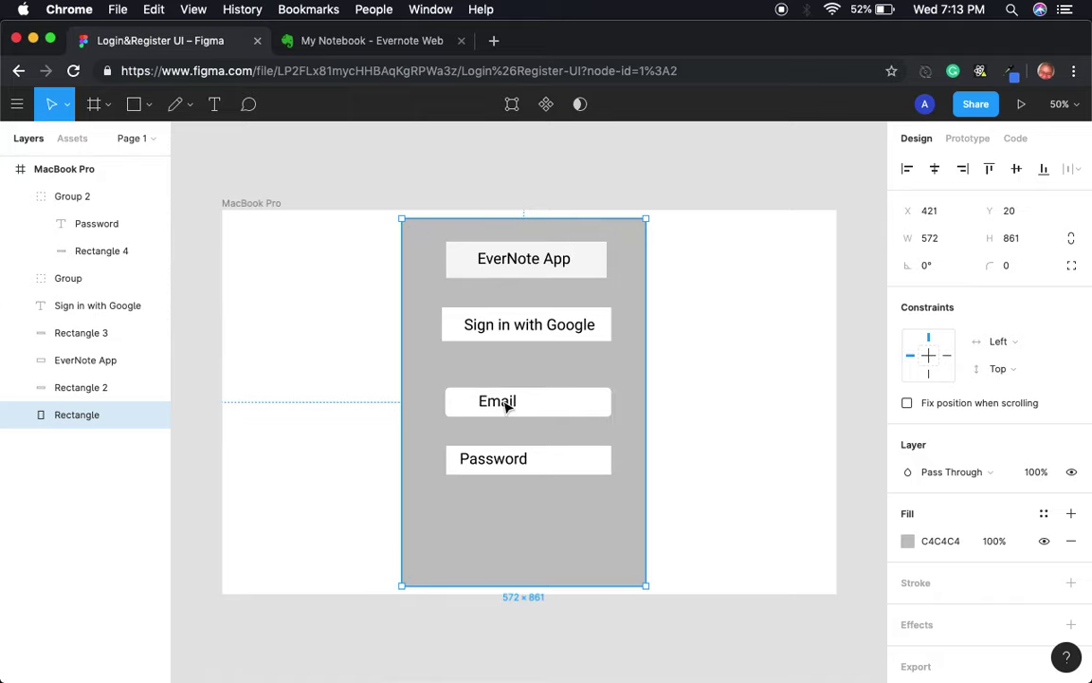
left_click(506, 409)
left_click_drag(512, 419, 512, 426)
double_click(537, 414)
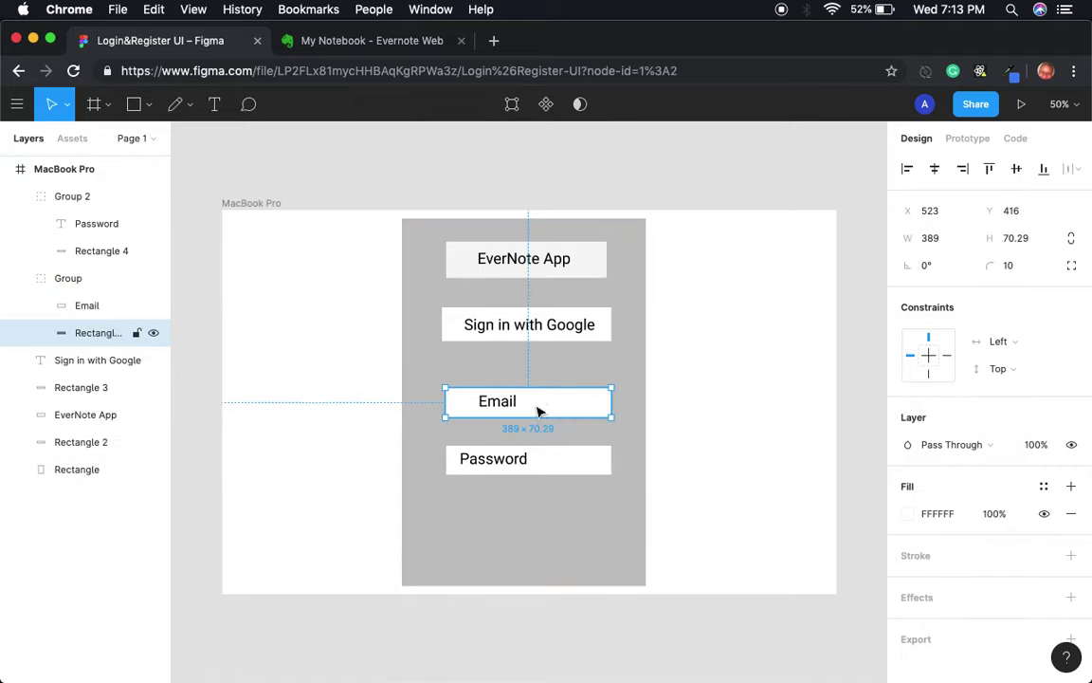
mouse_move(508, 404)
left_mouse_down()
mouse_move(516, 417)
mouse_move(491, 409)
left_mouse_up()
left_click(499, 402)
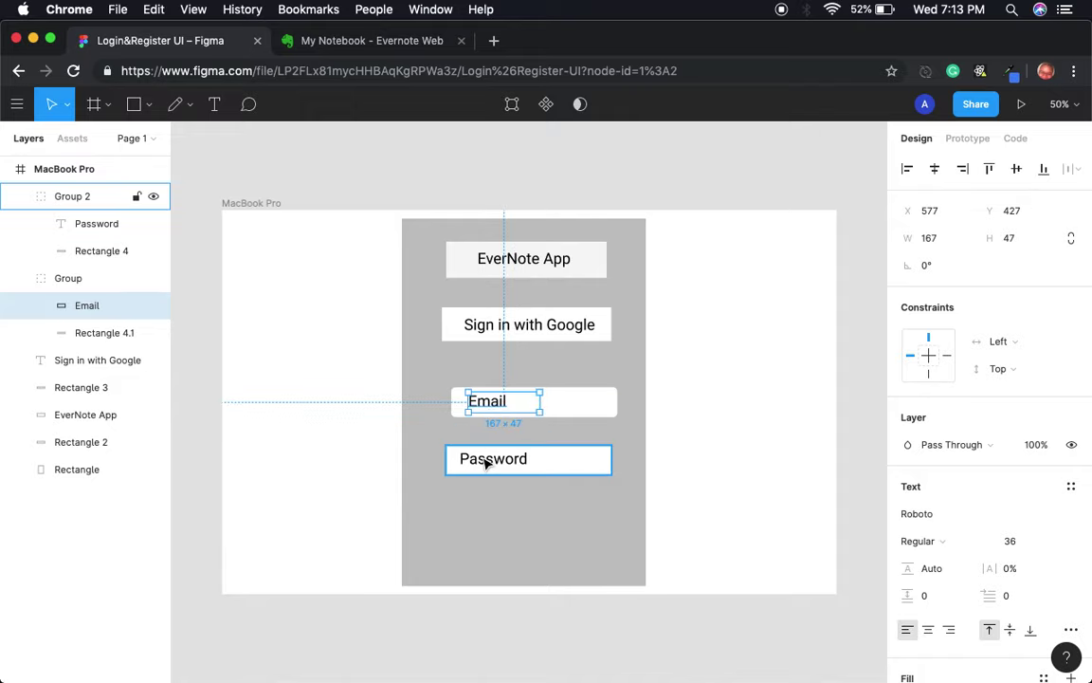
Nudge the grey card to X 427 and select all the card's layers in the Layers panel.
left_click(517, 443)
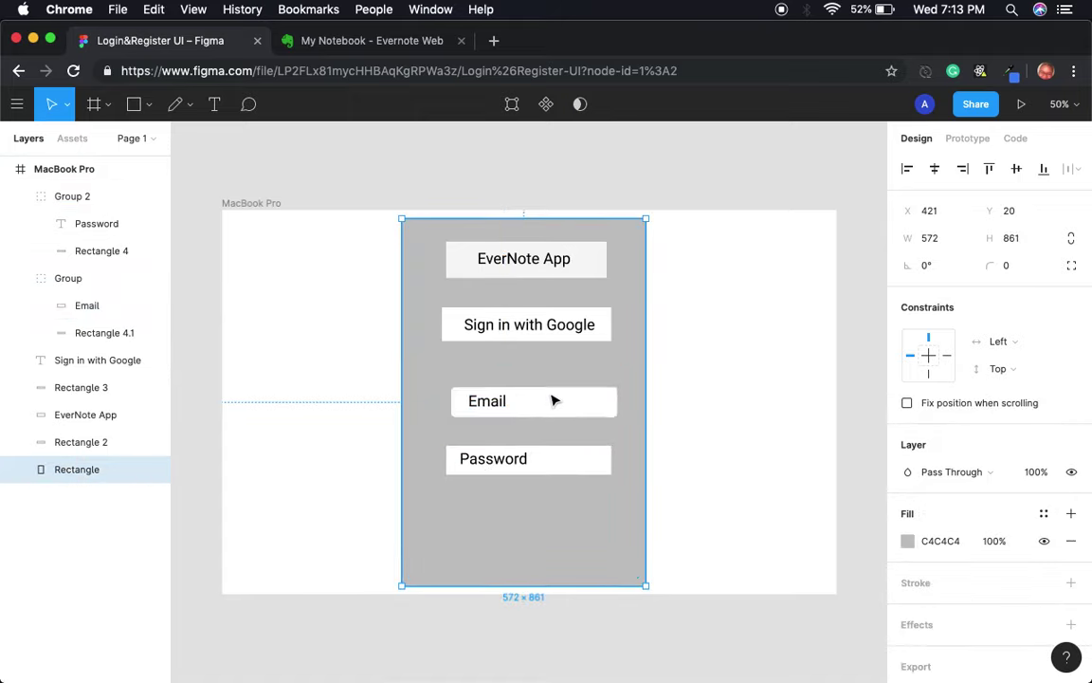
left_click_drag(555, 402, 560, 403)
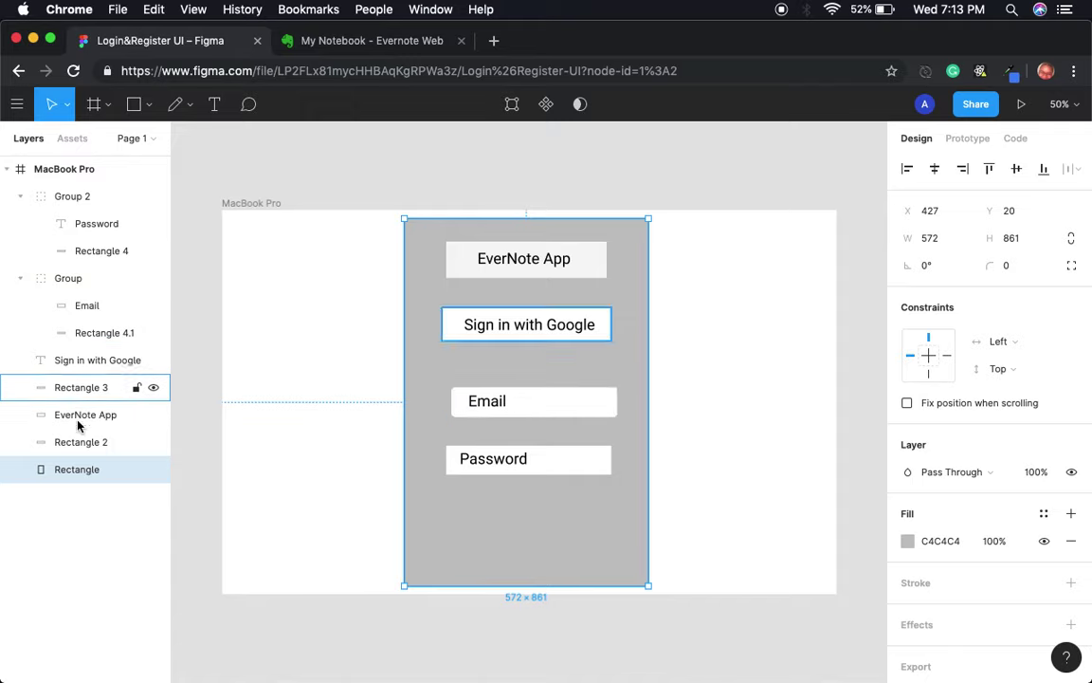
left_click(18, 279)
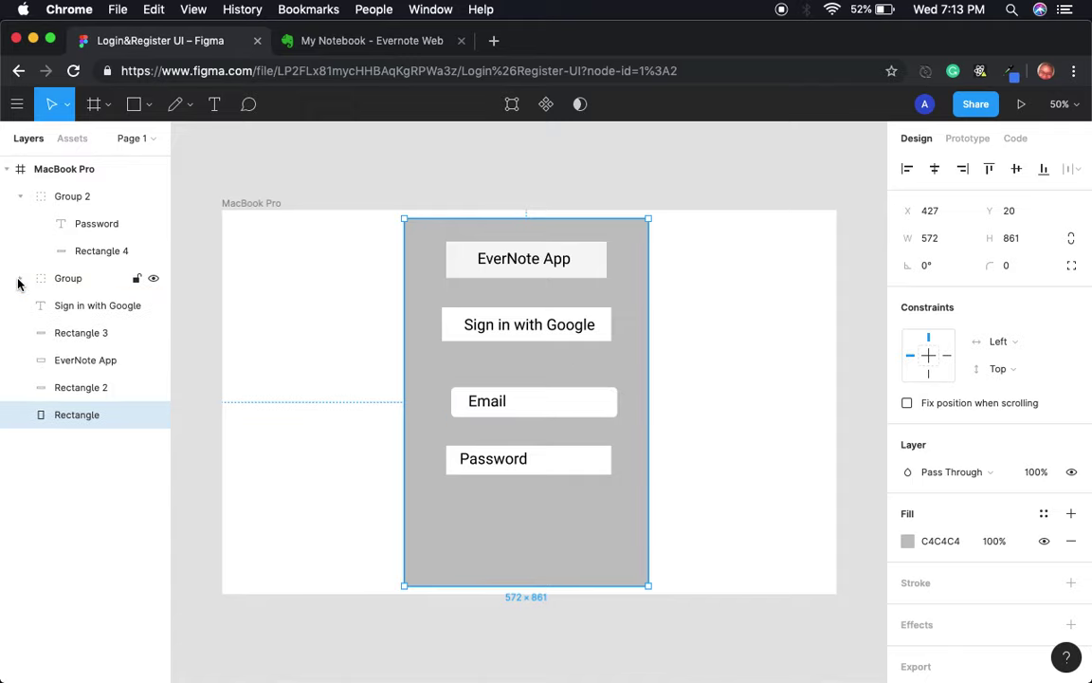
left_click(75, 389, "shift")
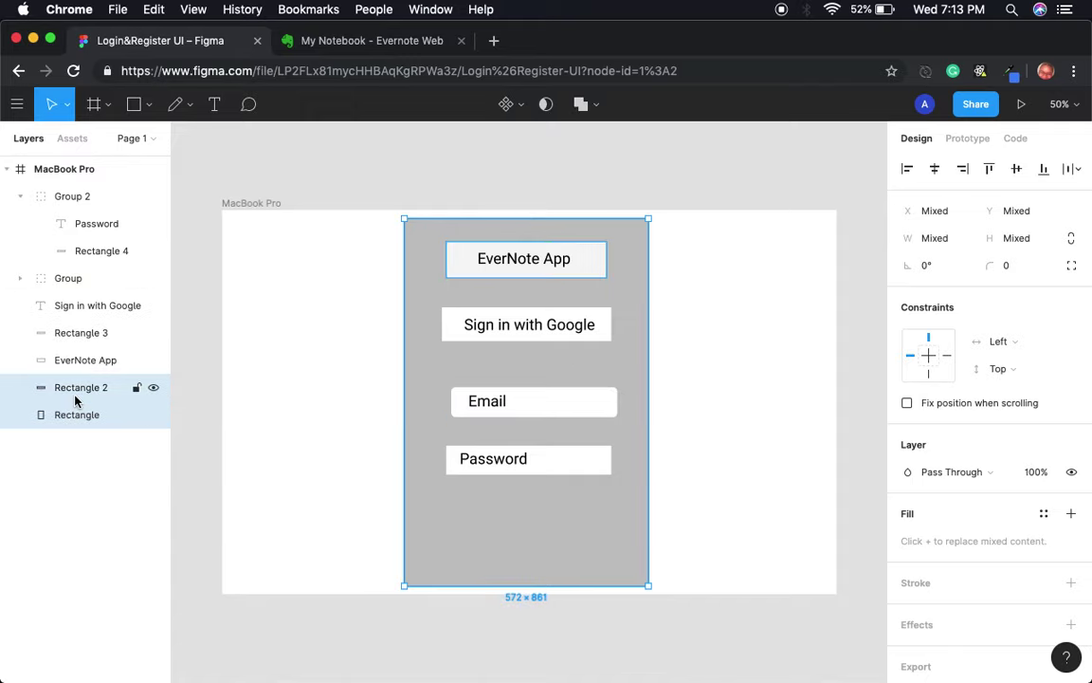
left_click(82, 366, "shift")
left_click(81, 332, "shift")
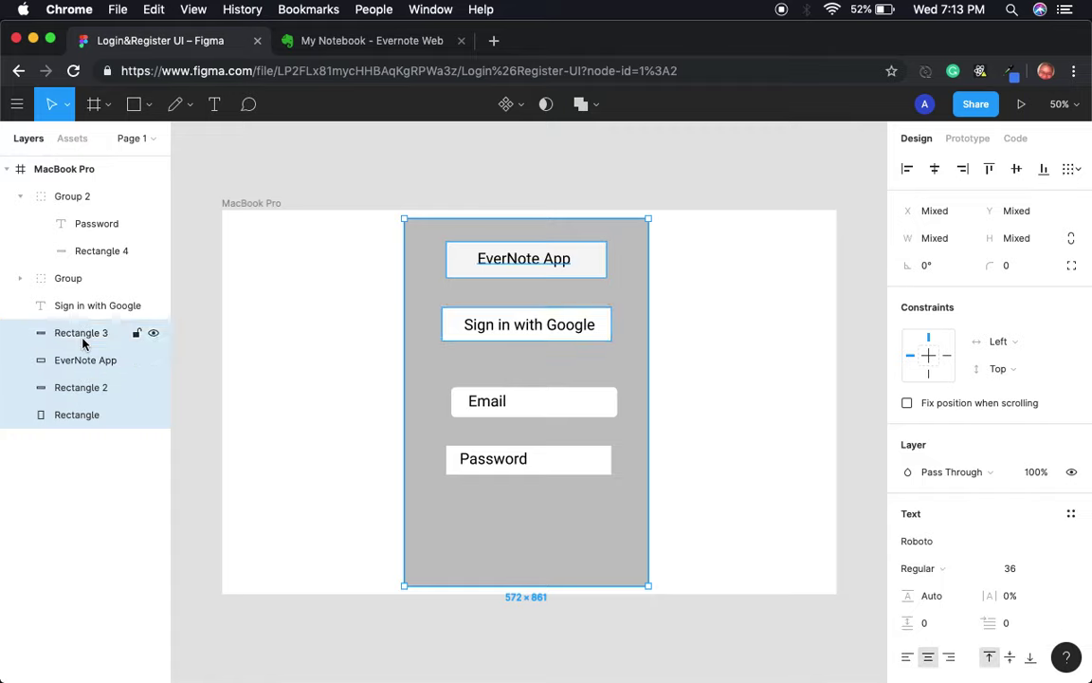
left_click(83, 306, "shift")
left_click(84, 279, "shift")
left_click(78, 250, "shift")
Group all the card's layers, including the Password group, into Group 3 and nudge it to X 434, Y 19.
left_click(61, 198, "shift")
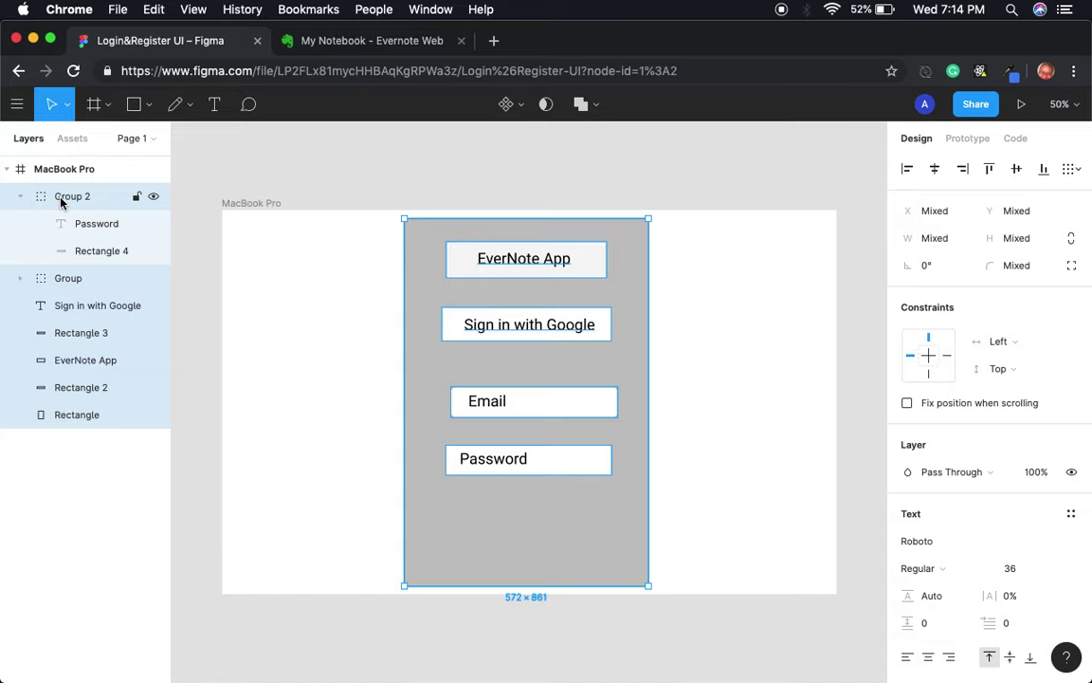
right_click(60, 200)
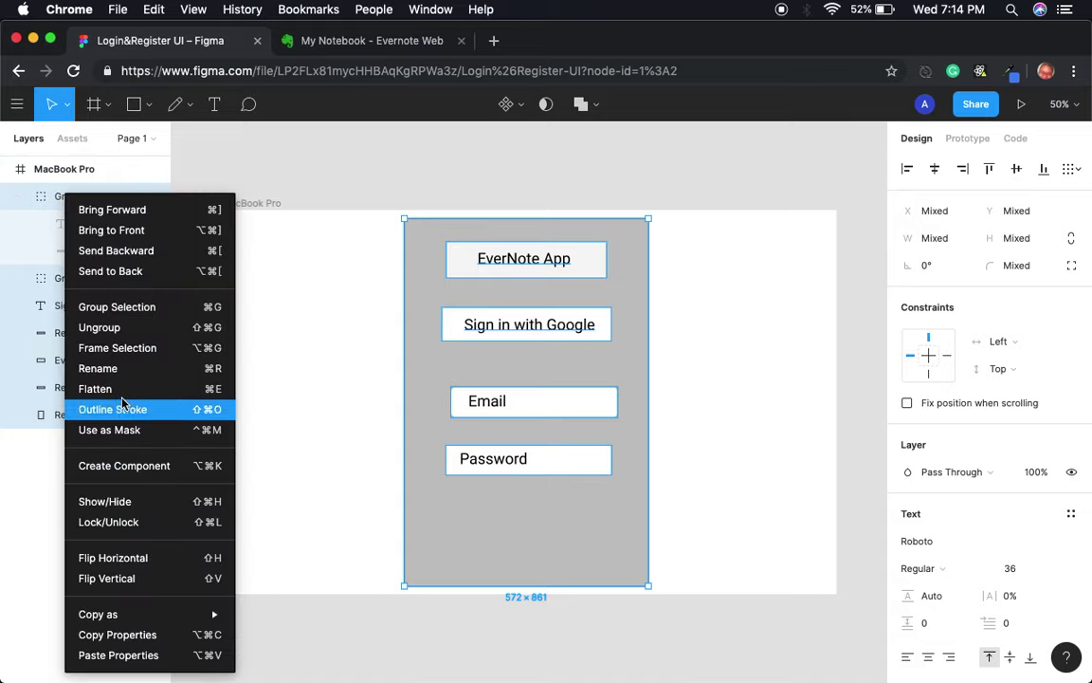
left_click(125, 307)
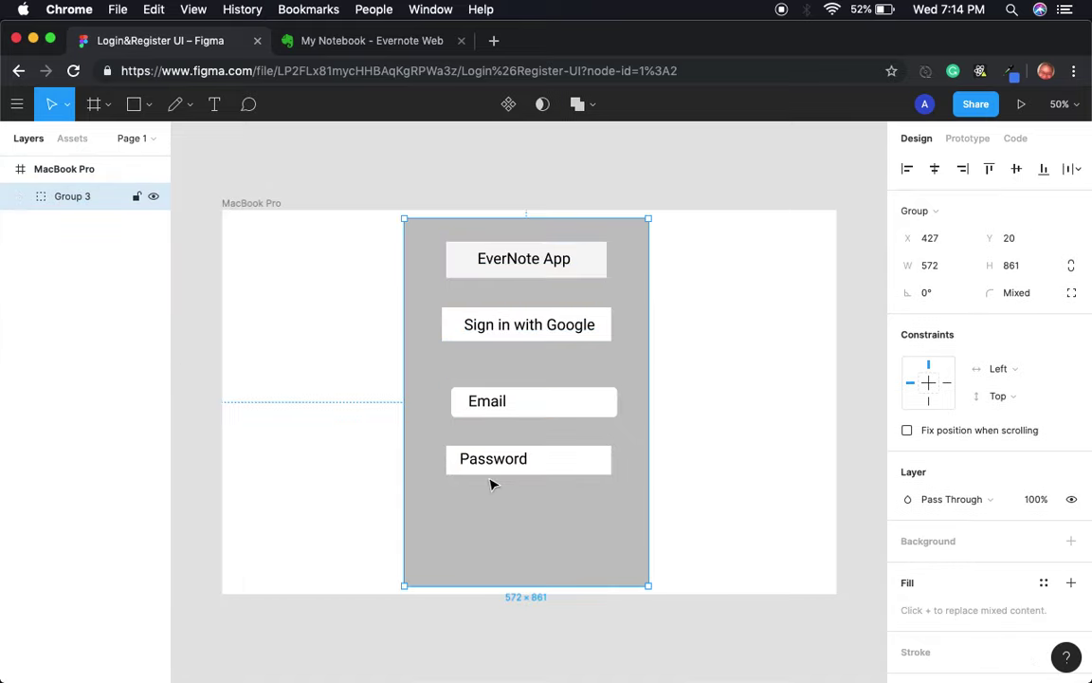
mouse_move(484, 503)
left_mouse_down()
mouse_move(442, 503)
mouse_move(491, 505)
left_mouse_up()
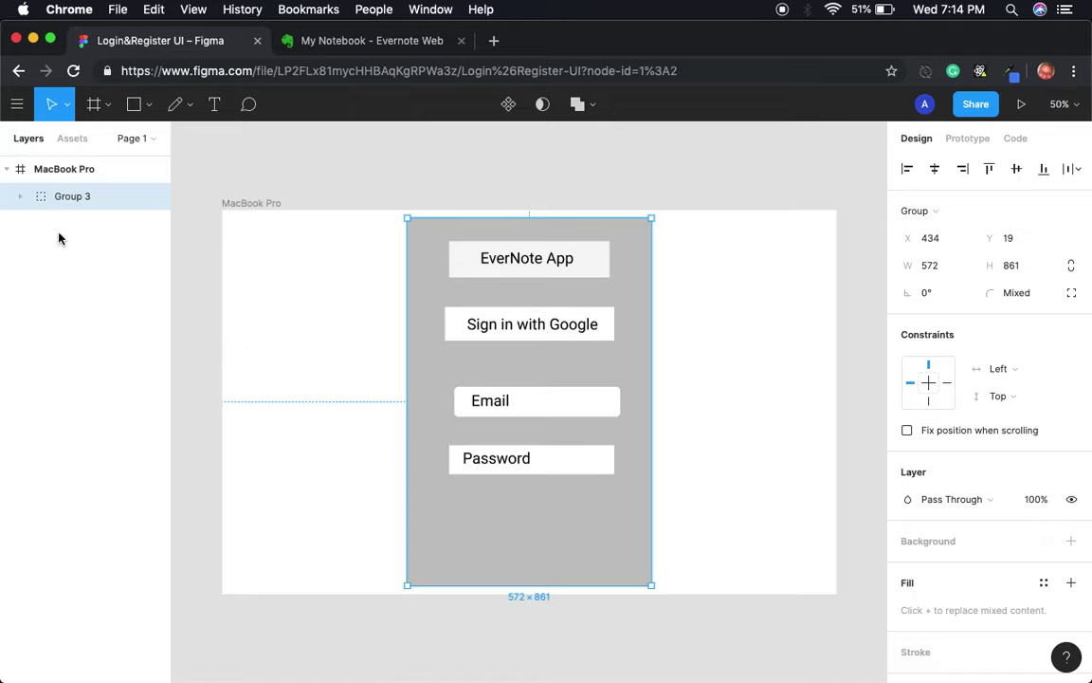
Give the Password field group a corner radius of 40.
left_click(23, 199)
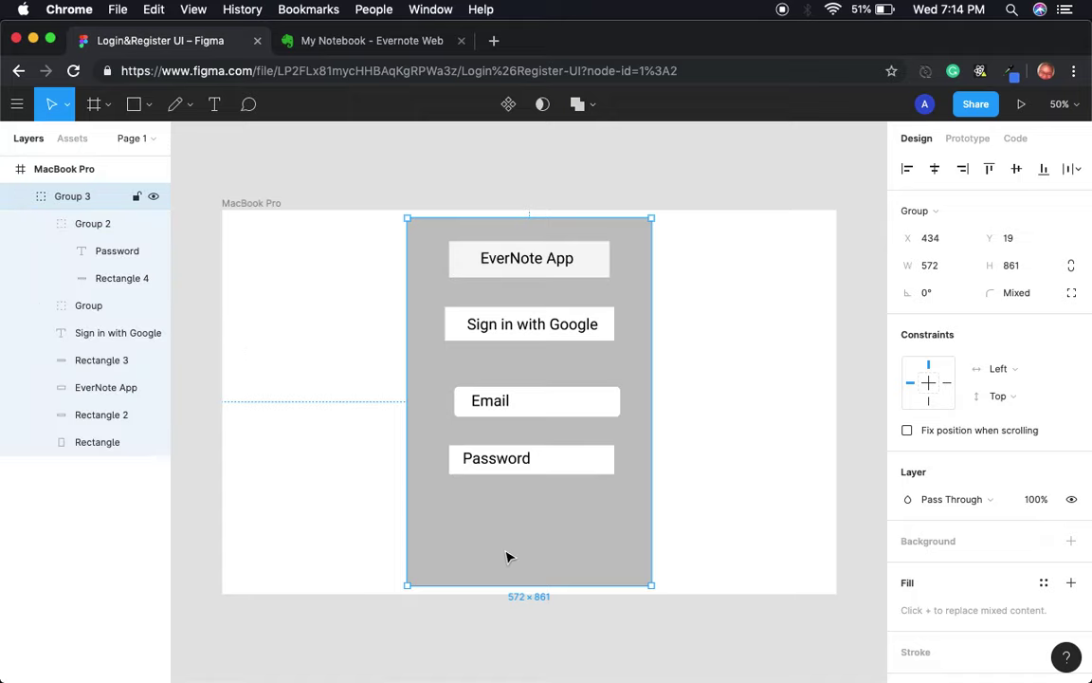
left_click(510, 469)
double_click(510, 469)
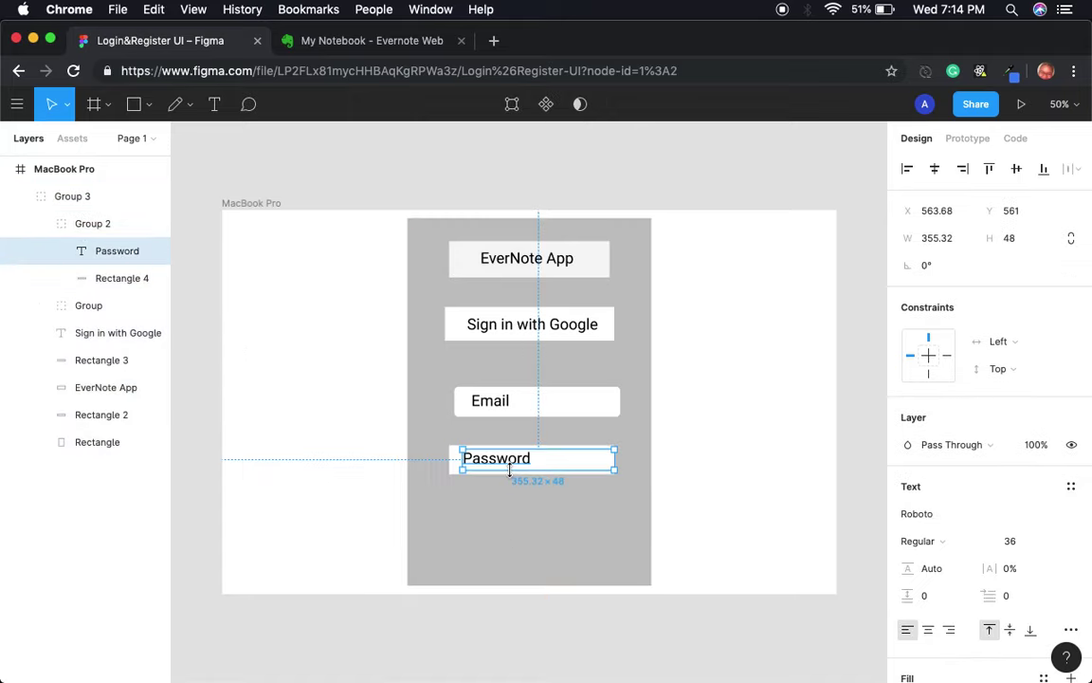
left_click(627, 508)
left_click(560, 462)
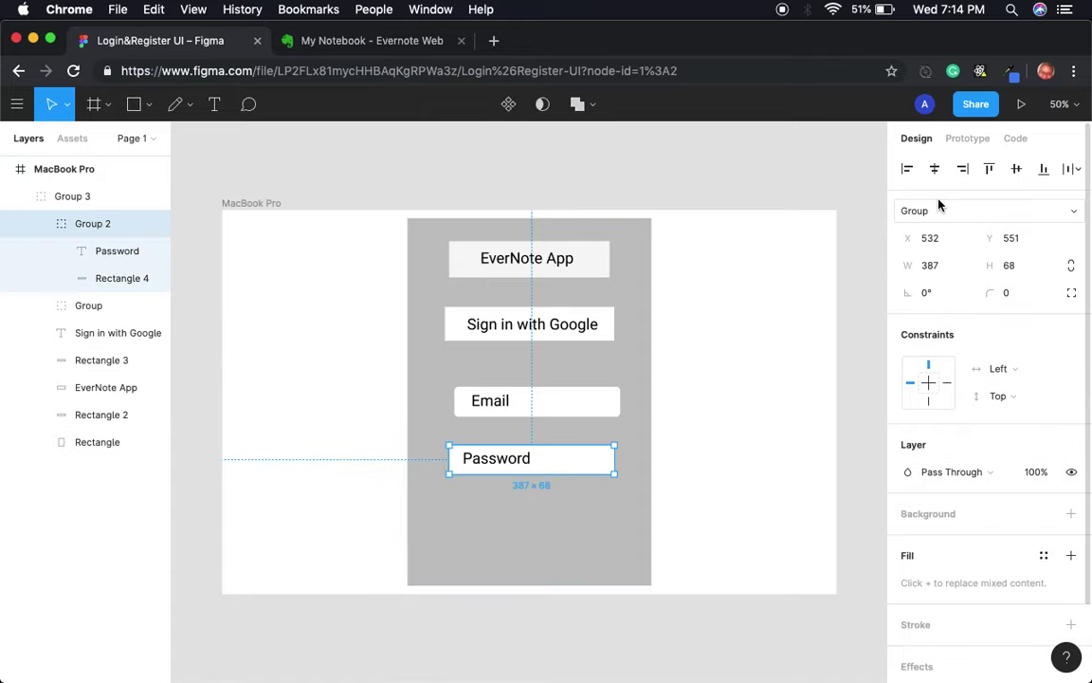
left_click(1008, 295)
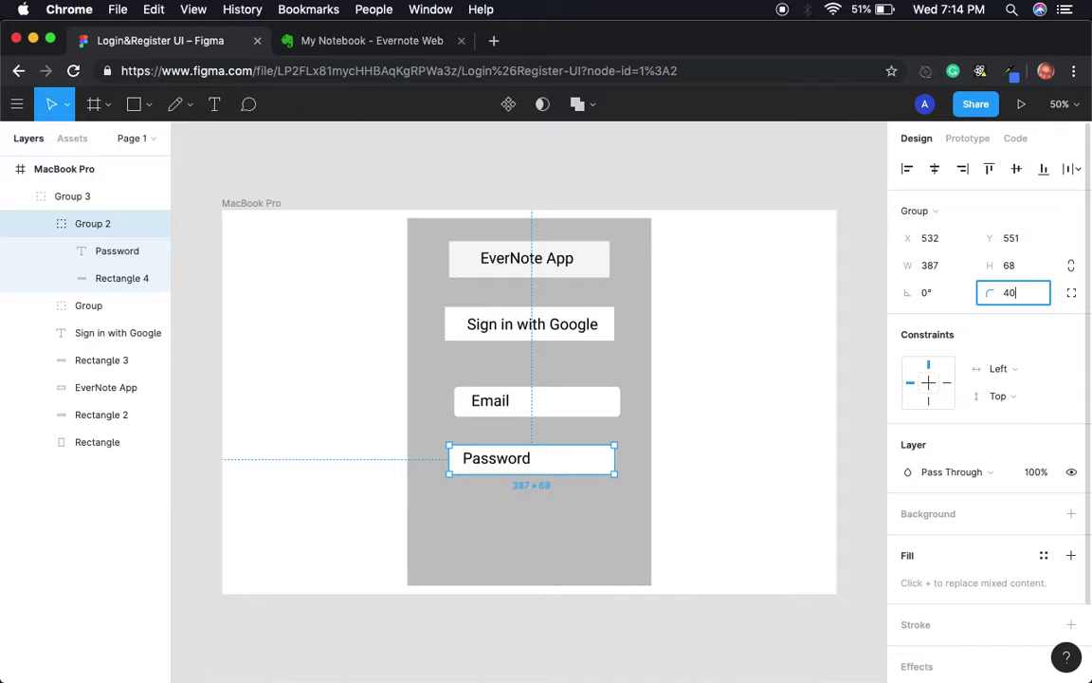
type("40")
key("Return")
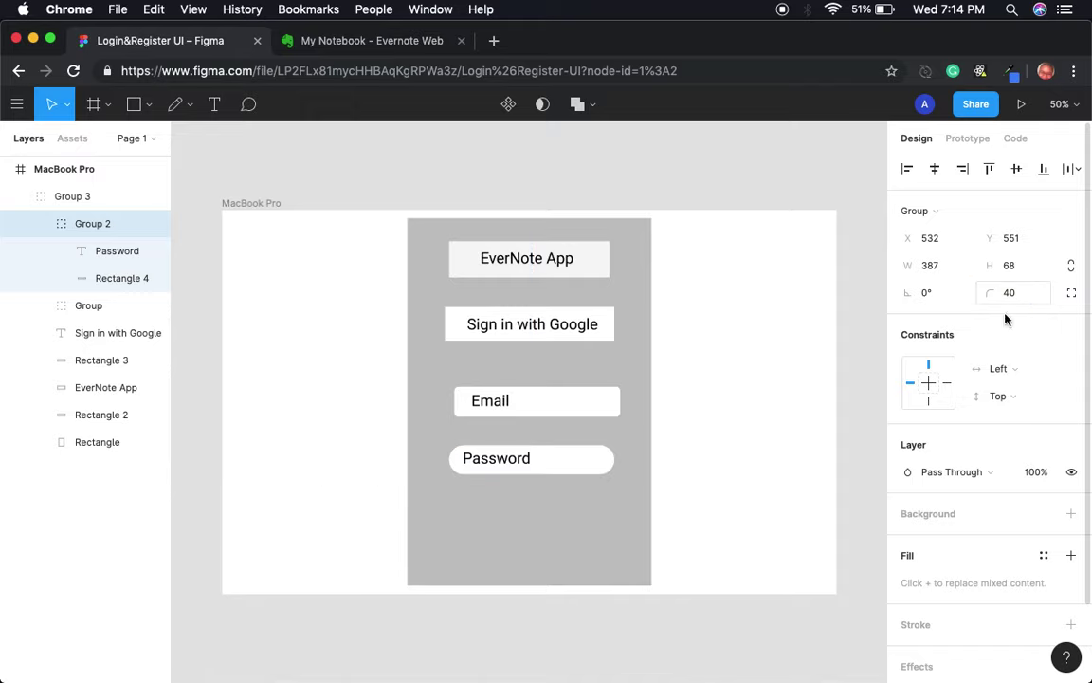
Give the Email field group a 40 corner radius and line it up with Password.
left_click(593, 407)
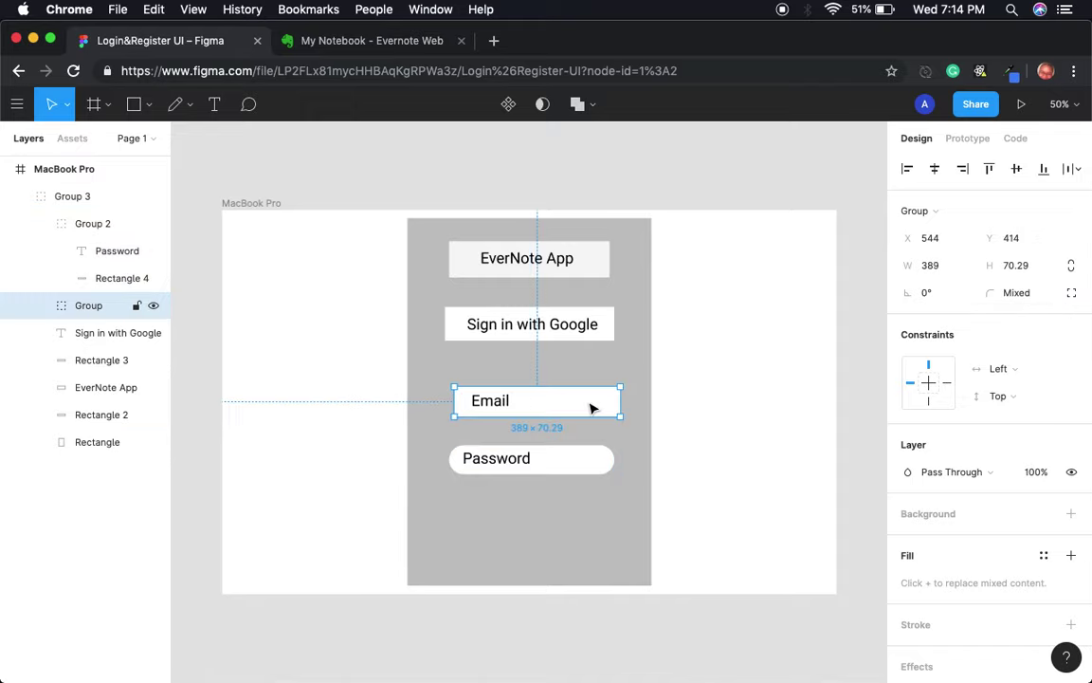
left_click(1021, 295)
type("40")
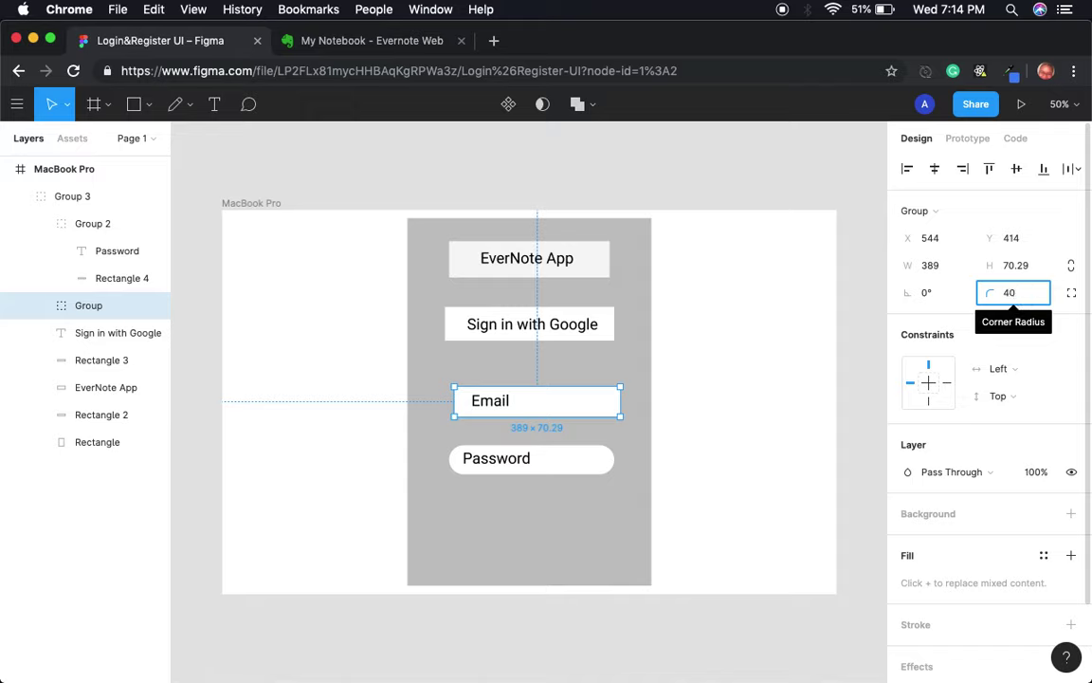
key("Return")
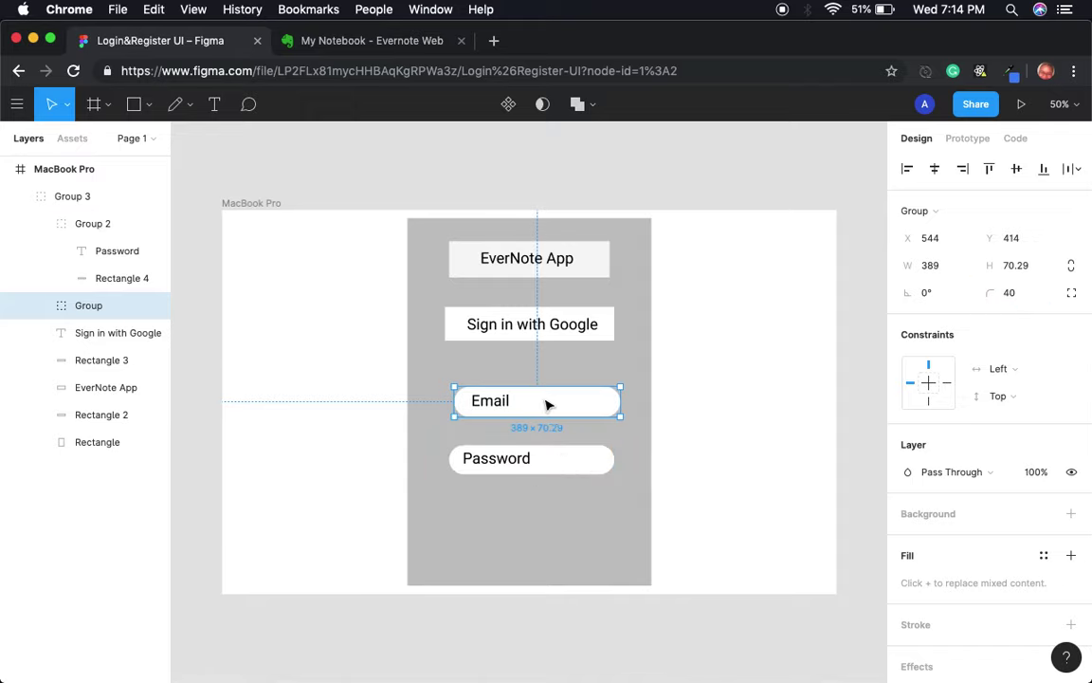
left_click_drag(545, 405, 536, 406)
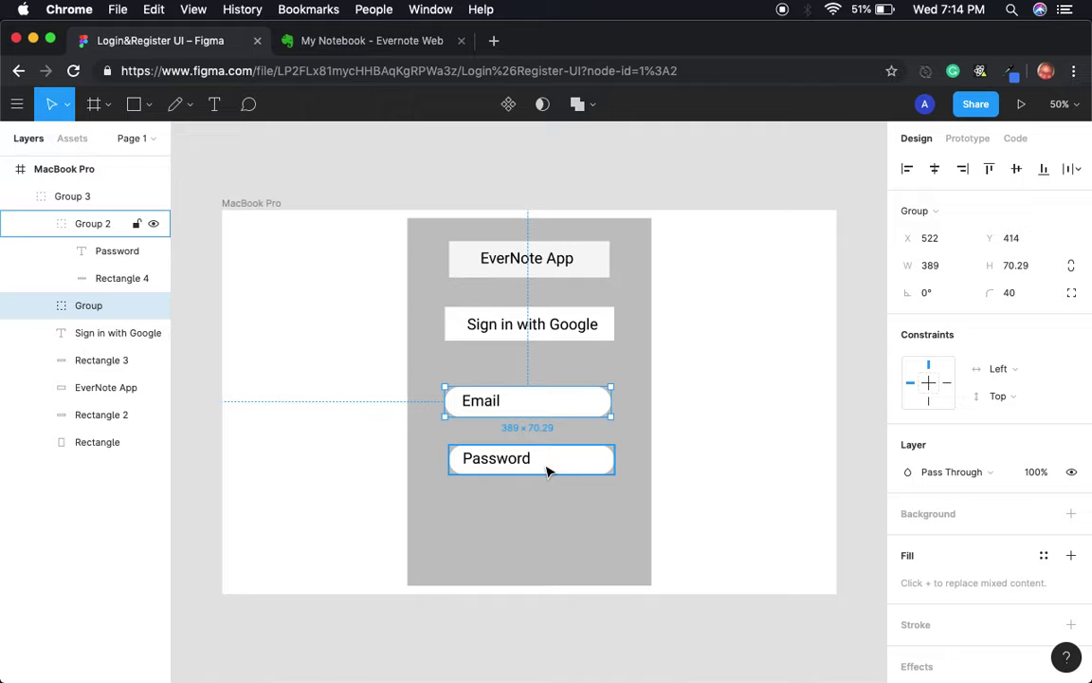
left_click(547, 469)
left_click_drag(543, 464, 541, 466)
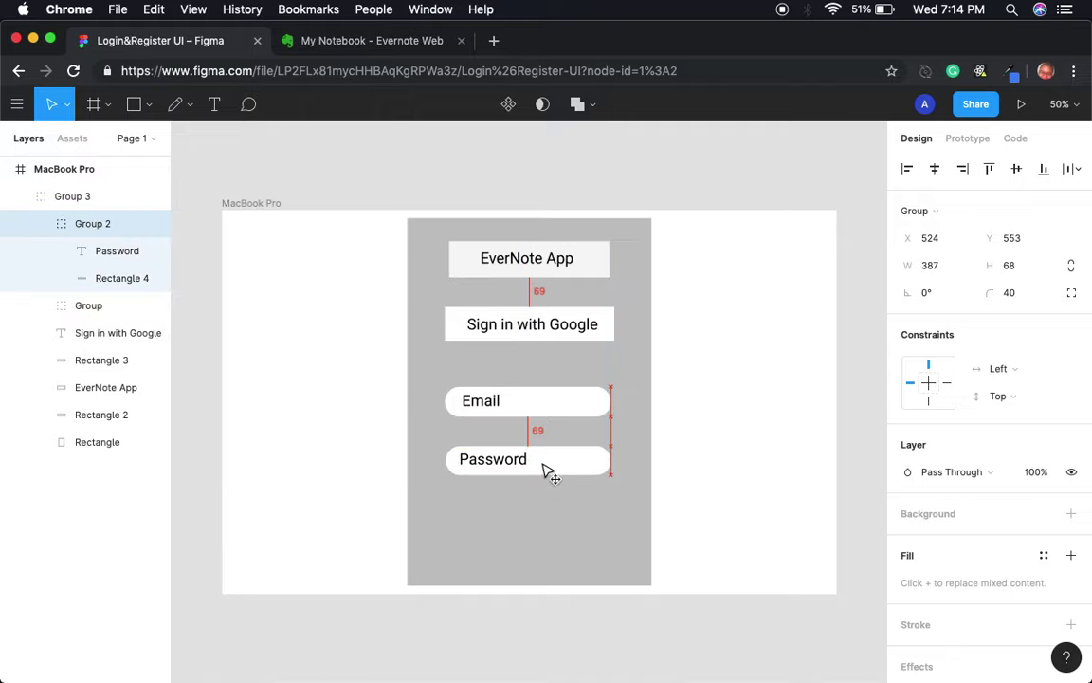
Widen the grey card from 572 to 701 and shift it slightly left.
left_click(573, 520)
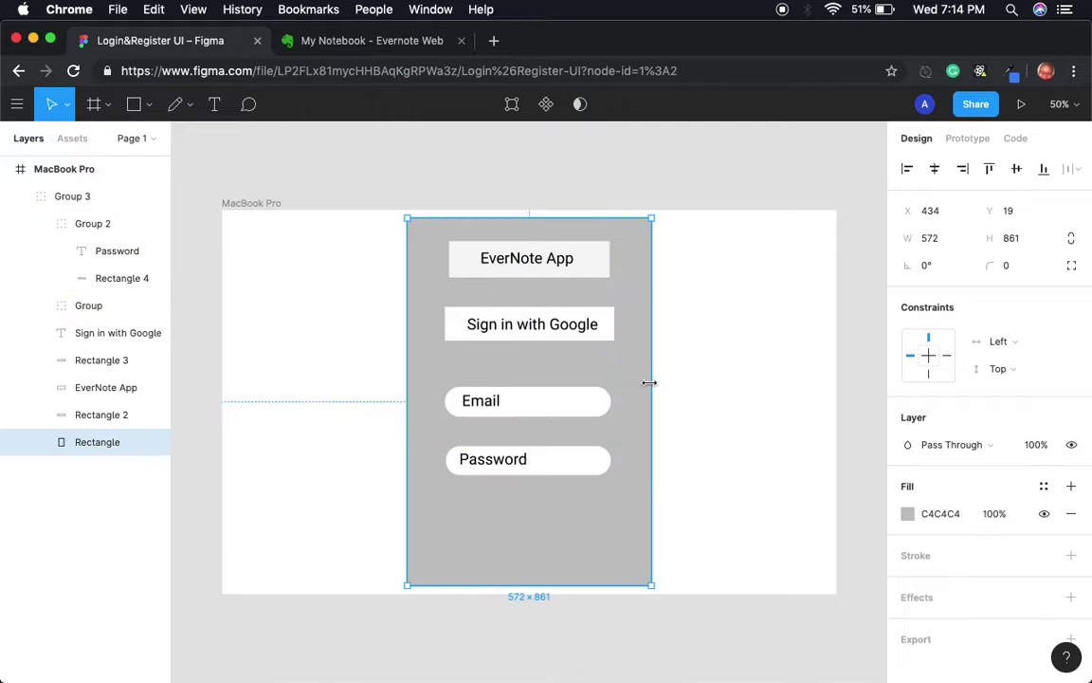
left_click_drag(649, 382, 707, 383)
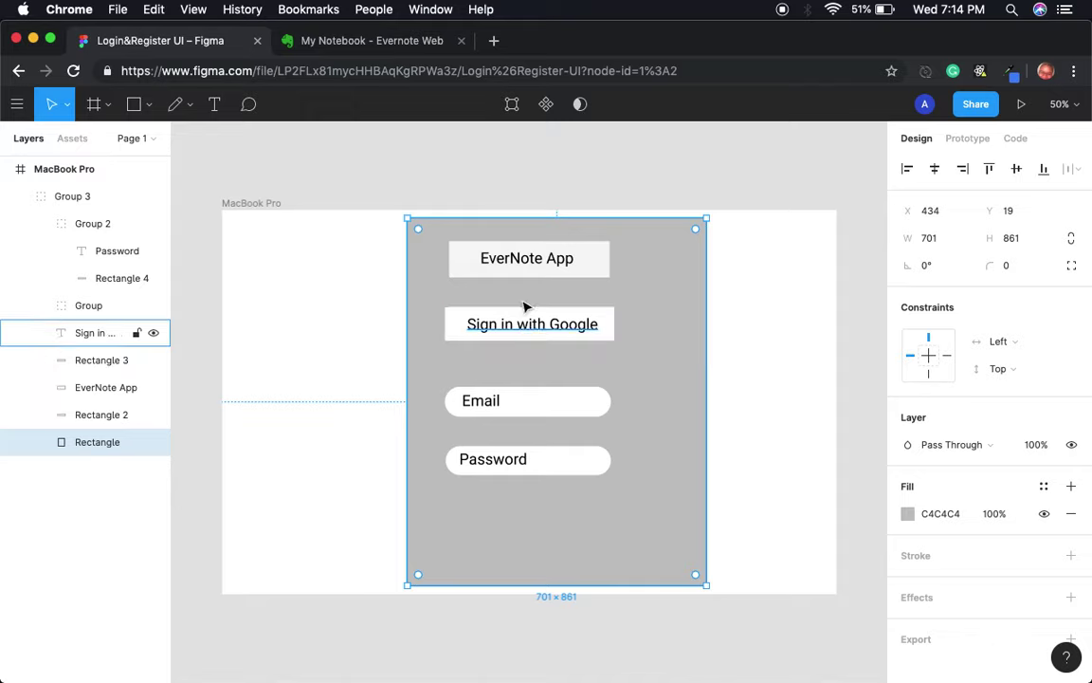
left_click_drag(590, 259, 611, 268)
Group the EverNote App text with its box and move the title slightly right.
left_click(607, 263)
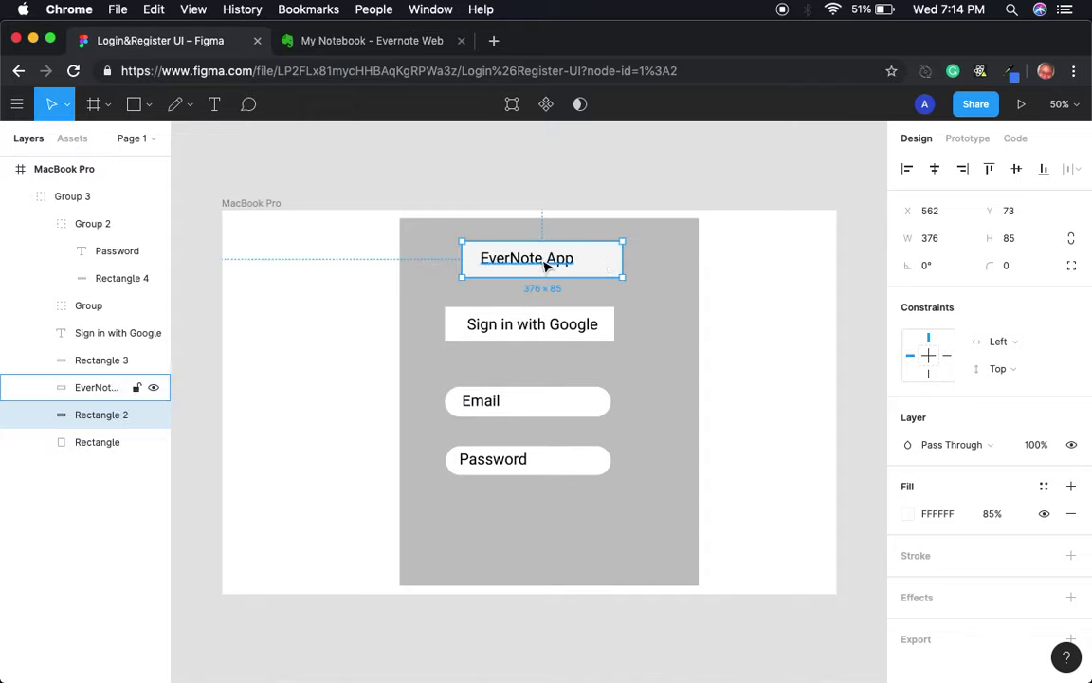
left_click(98, 389, "shift")
right_click(98, 394)
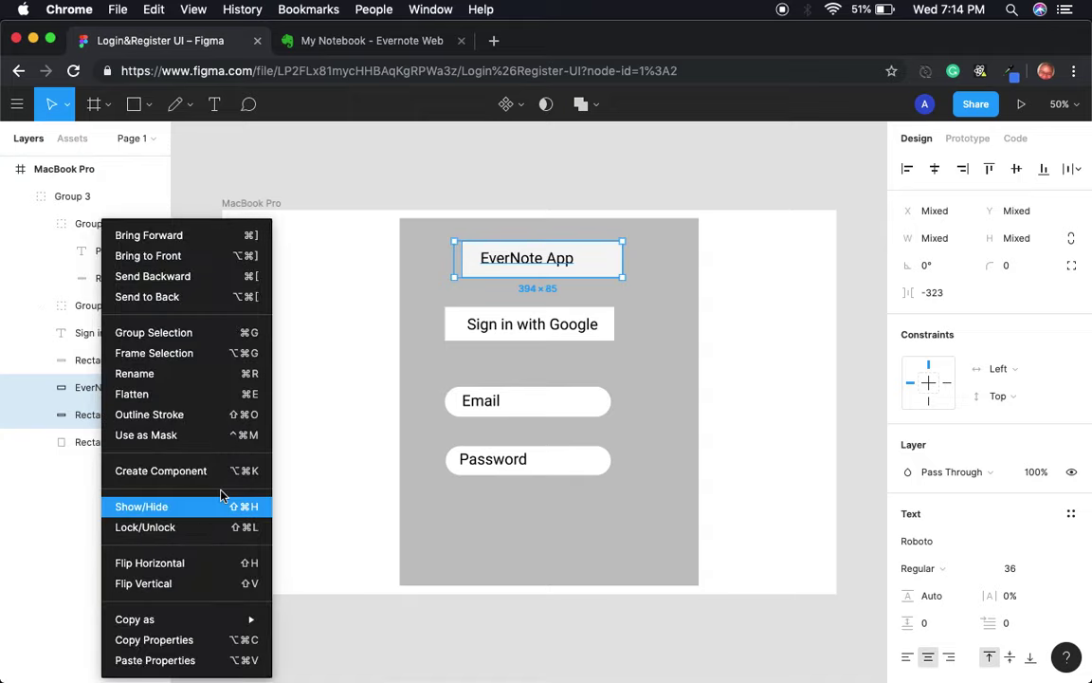
left_click(185, 334)
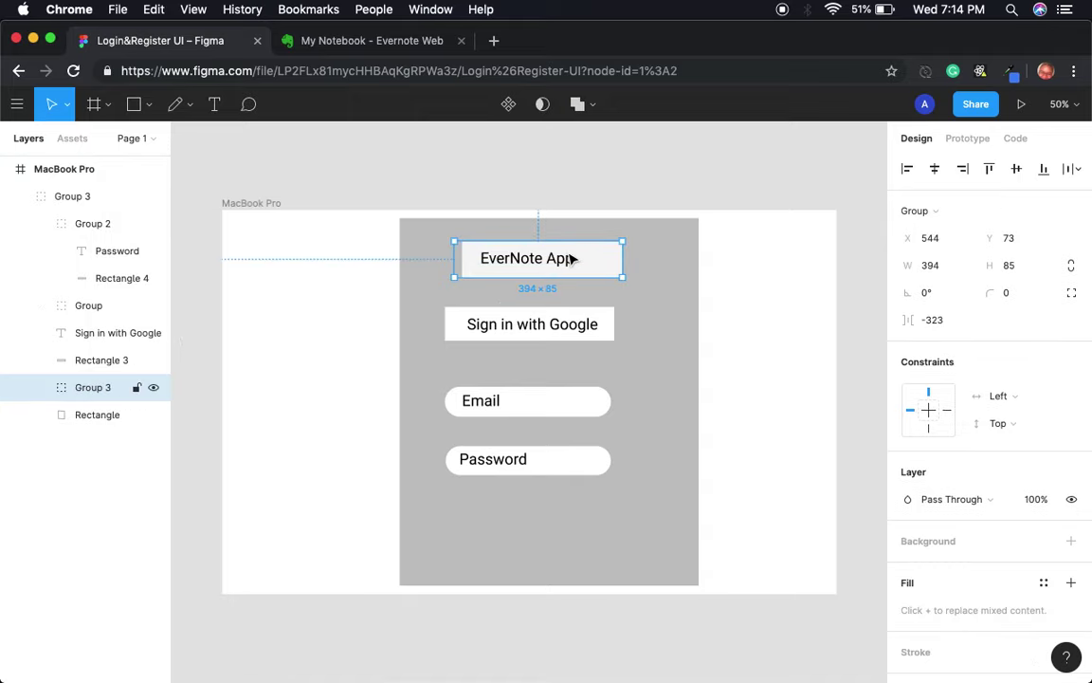
mouse_move(594, 268)
left_mouse_down()
mouse_move(606, 267)
mouse_move(595, 270)
left_mouse_up()
Group the Sign in with Google text with its button box.
left_click(603, 329)
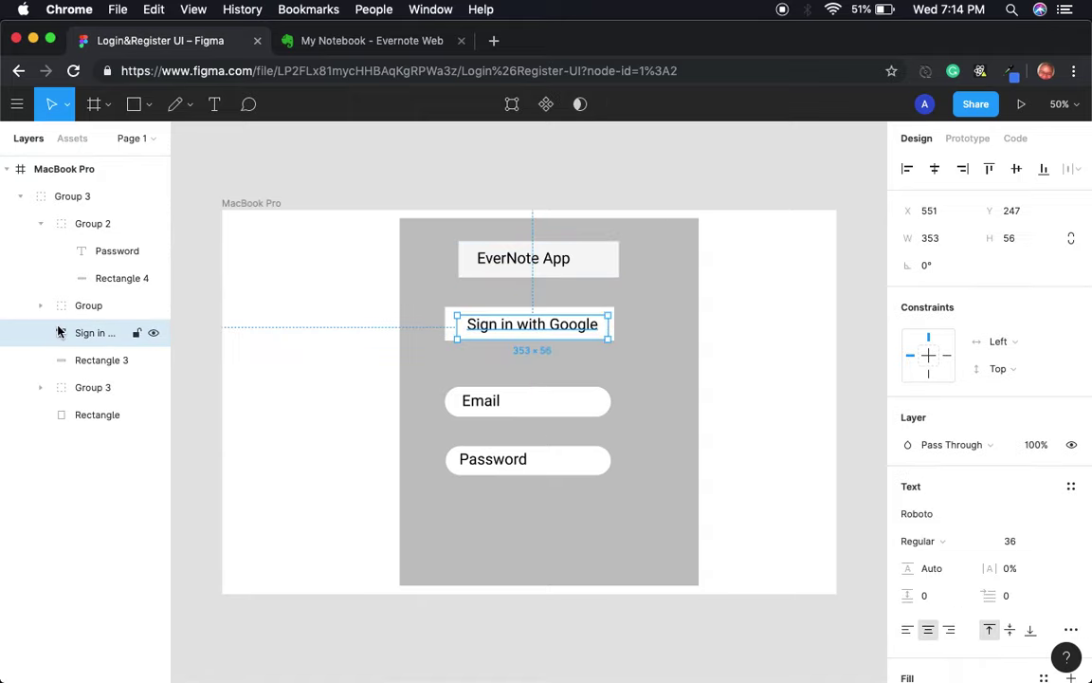
left_click(96, 371, "shift")
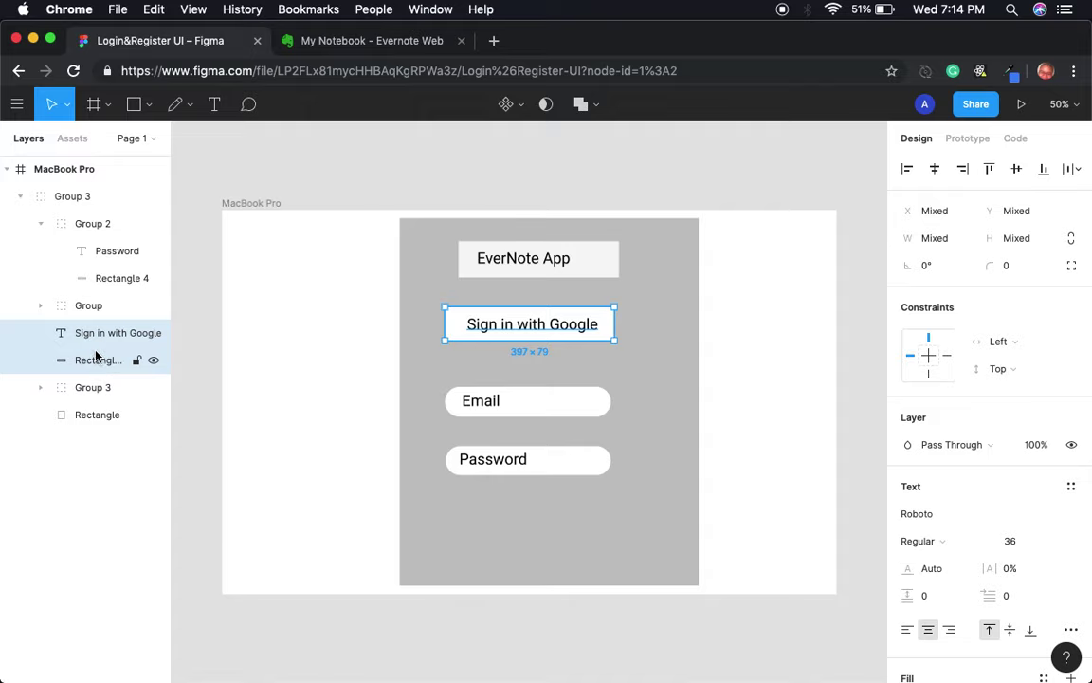
right_click(96, 345)
left_click(149, 323)
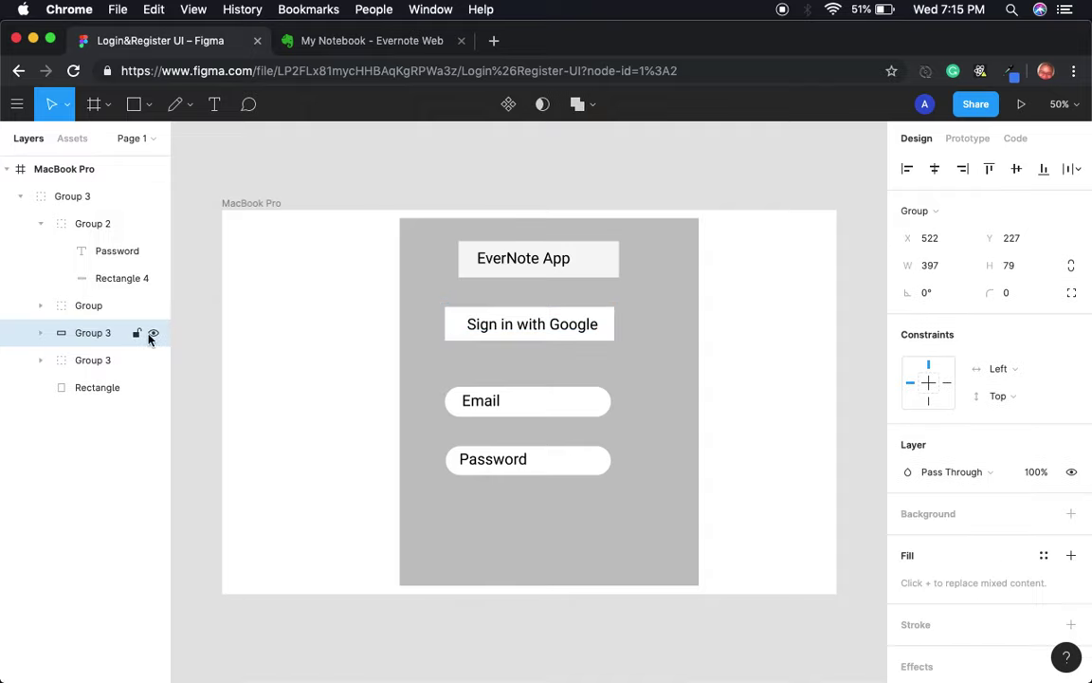
Nudge the Google button and Email field right, then widen the Email field to 539.
left_click_drag(461, 326, 471, 329)
left_click_drag(532, 409, 480, 412)
left_click(486, 404)
left_click(597, 405)
left_click_drag(597, 405, 660, 405)
Stretch the Password field to 539 wide at X 488, matching the Email field.
left_click(526, 459)
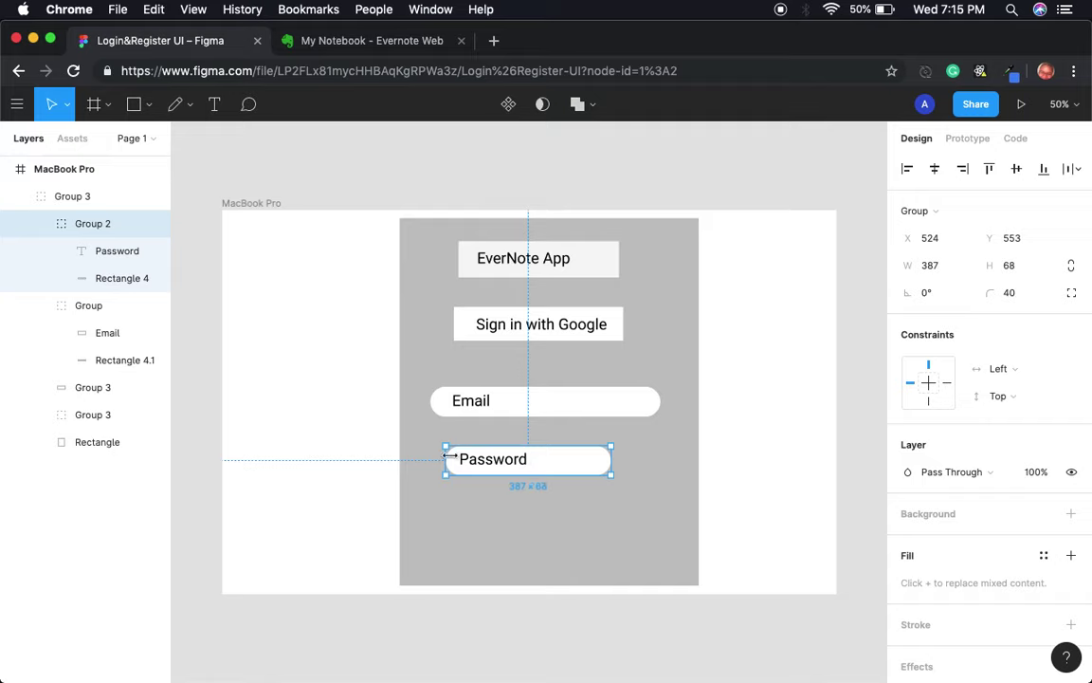
left_click_drag(447, 457, 433, 457)
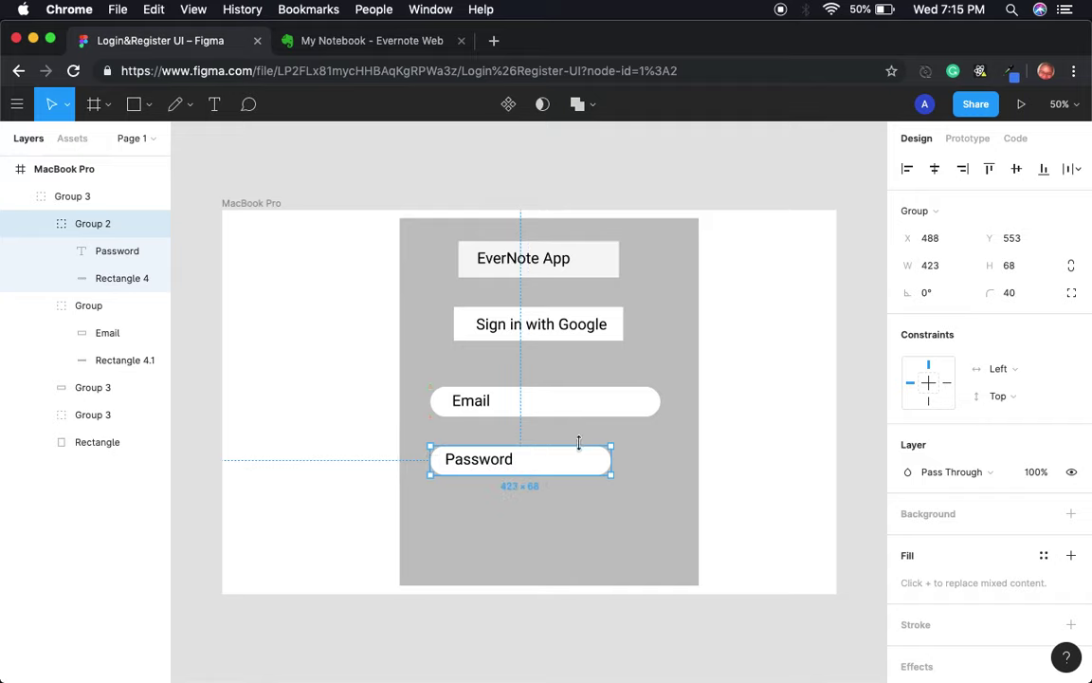
left_click_drag(624, 459, 660, 461)
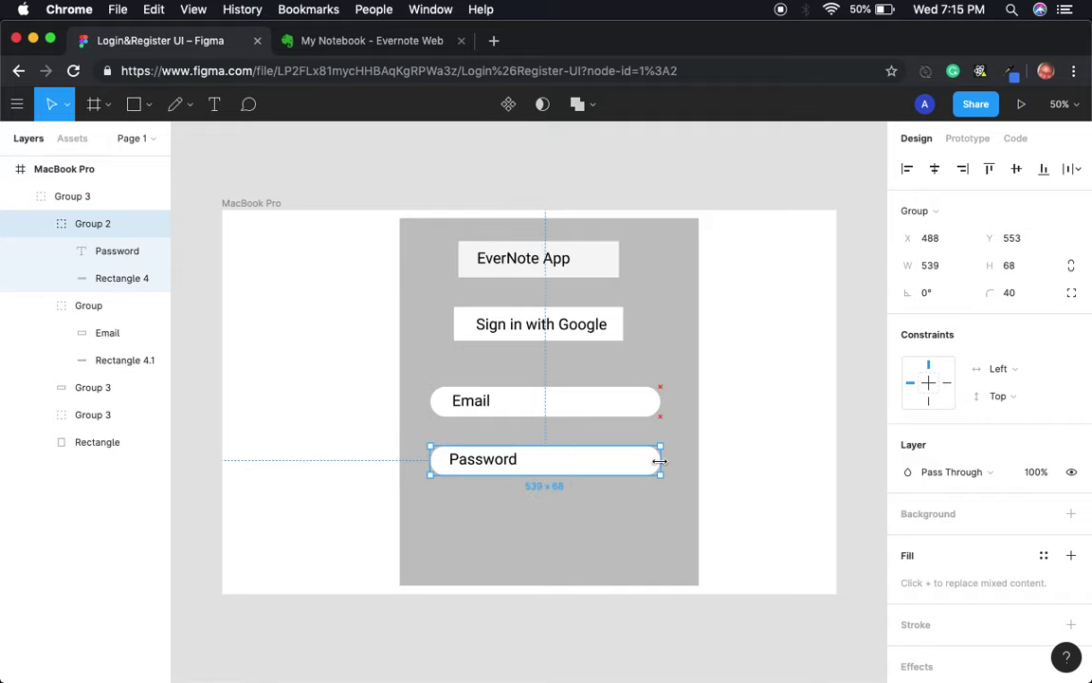
left_click(572, 523)
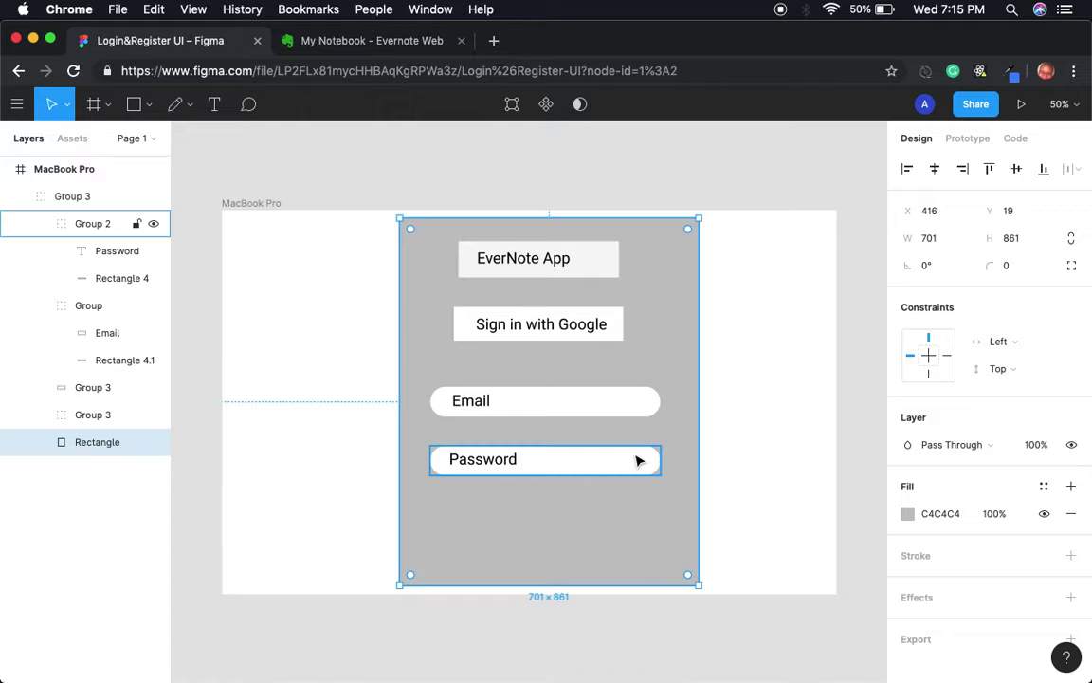
Draw a trial rectangle near the card's bottom right, then discard it.
left_click(140, 107)
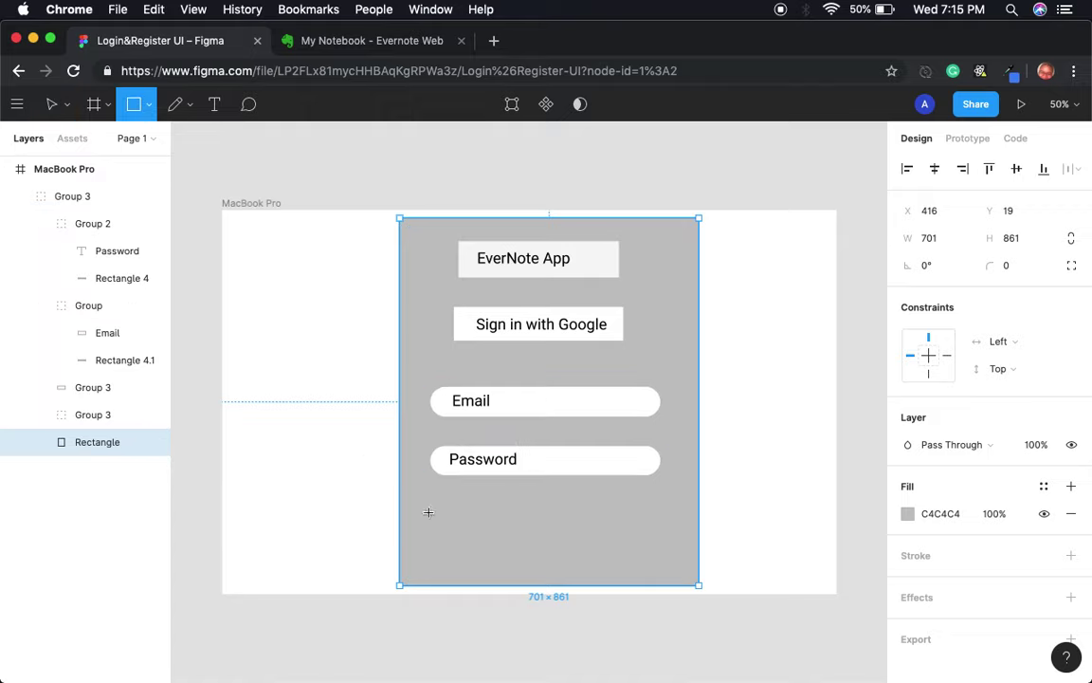
left_click_drag(570, 537, 670, 560)
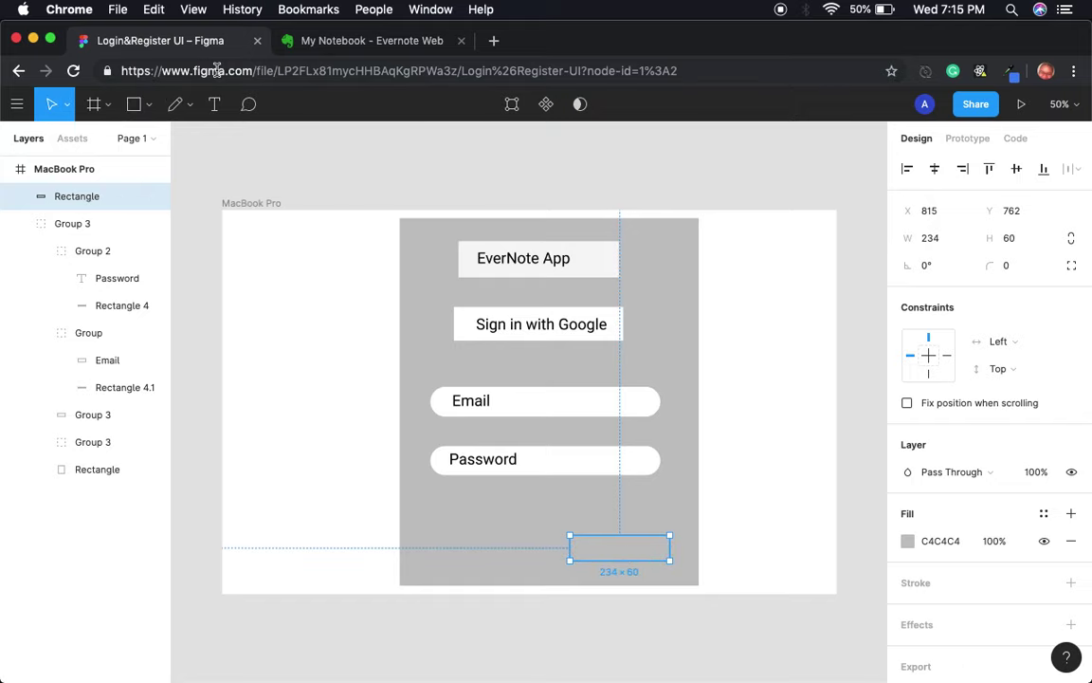
left_click(214, 104)
left_click(622, 548)
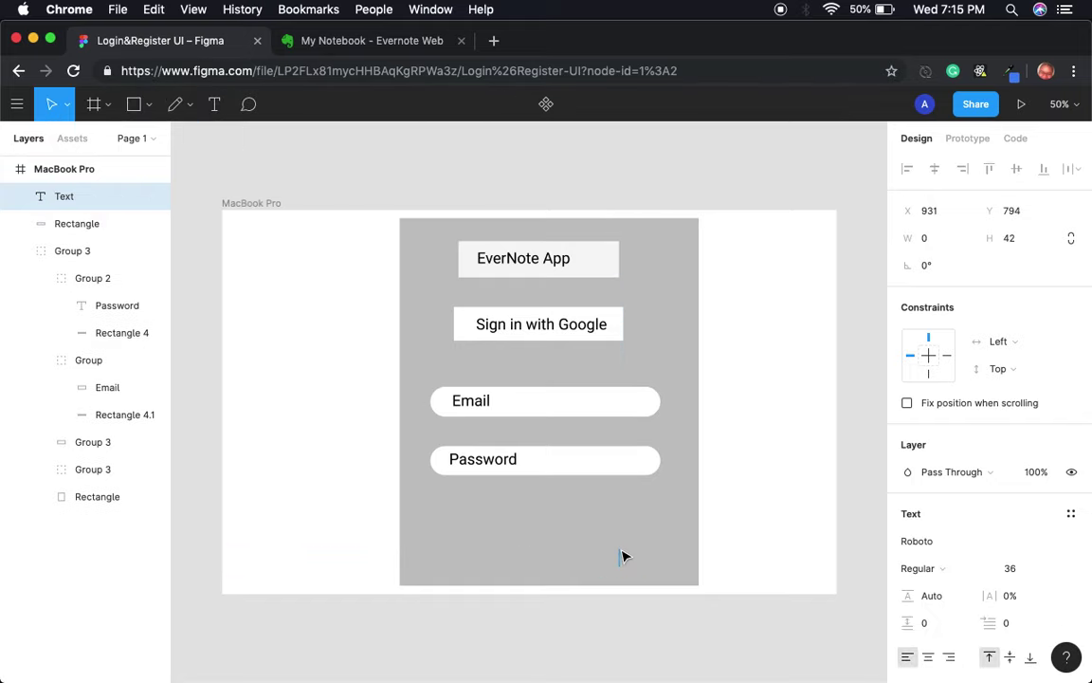
key("Escape")
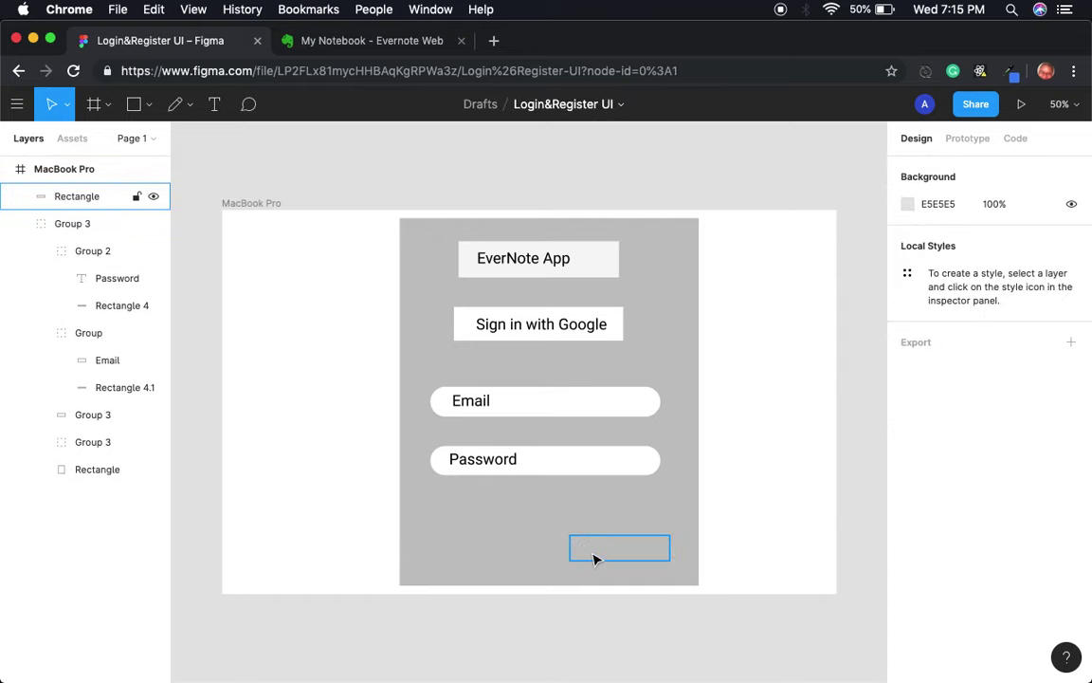
left_click(595, 555)
key("Delete")
Add a centre-aligned 'Login' text and draw a 318×92 button box over it.
left_click(215, 105)
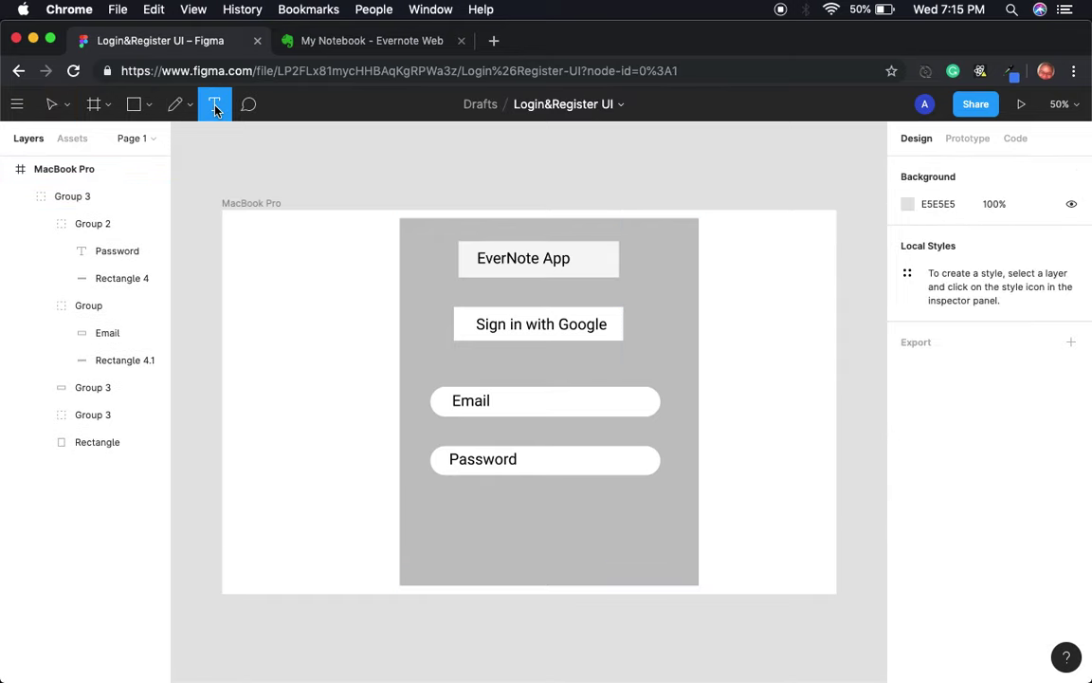
left_click_drag(560, 528, 667, 559)
type("L")
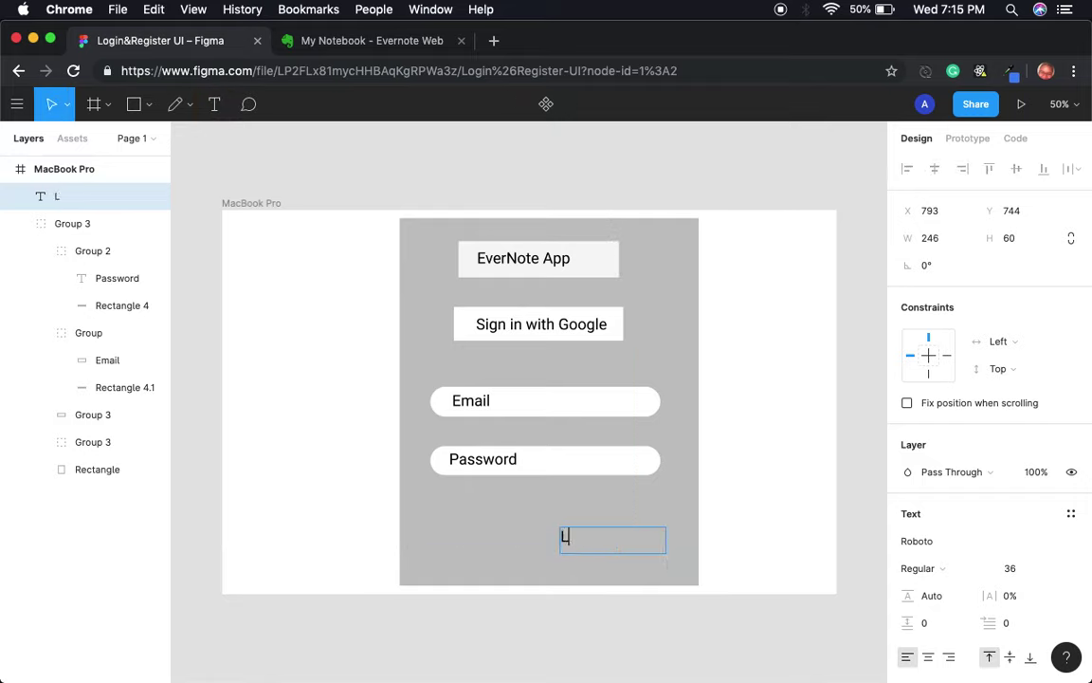
type("ogin")
key("Escape")
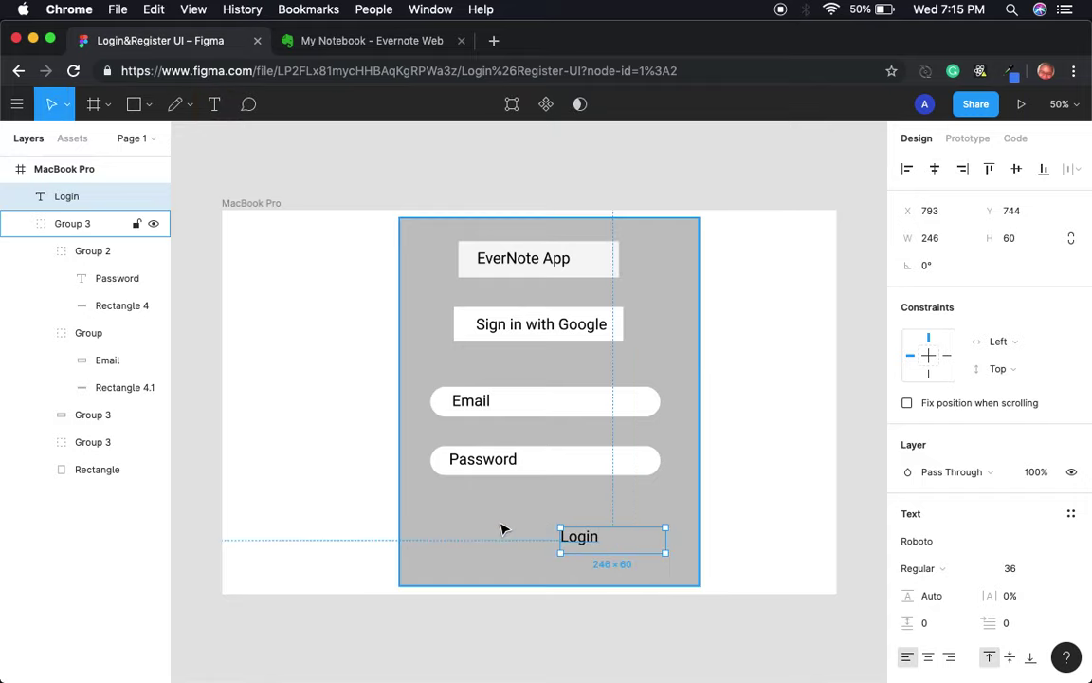
left_click(928, 656)
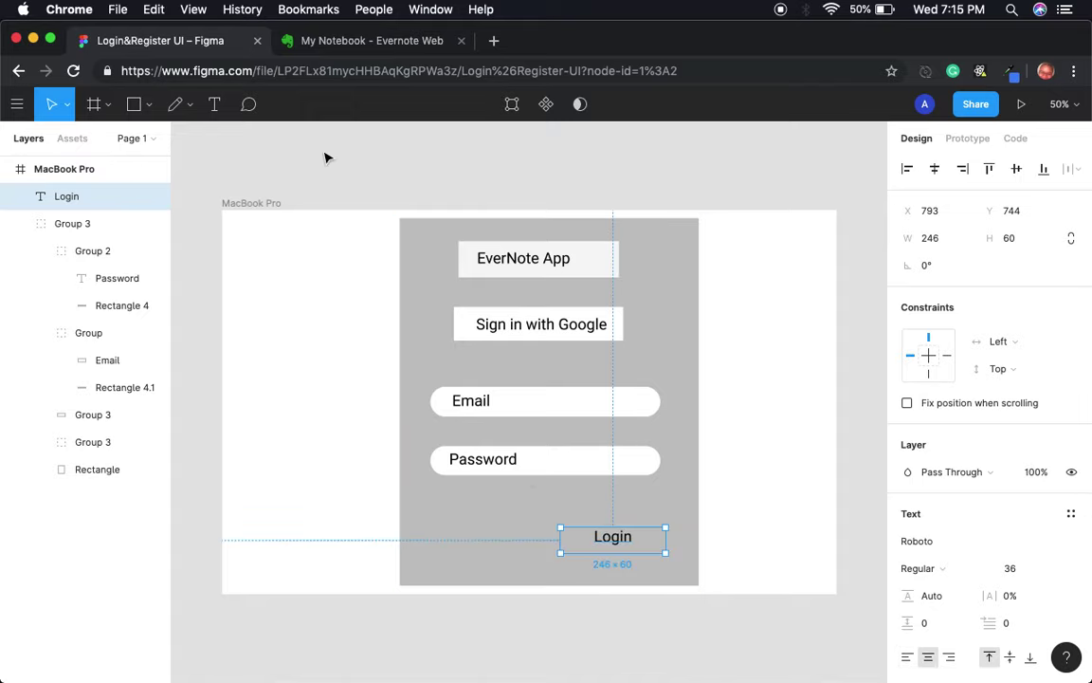
left_click(134, 104)
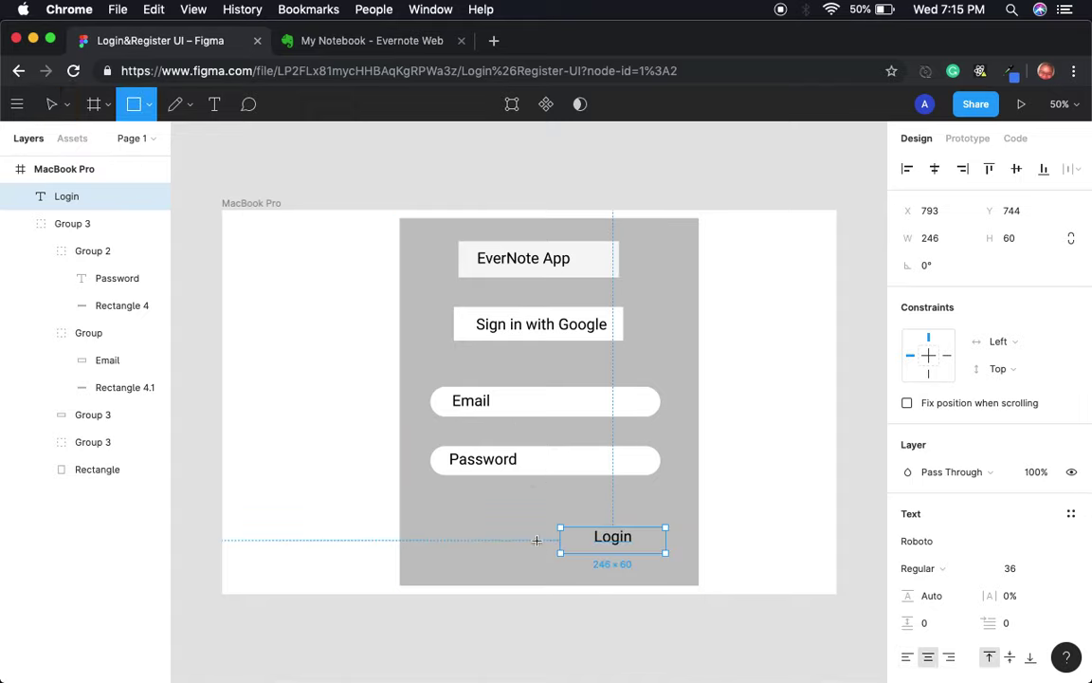
mouse_move(544, 522)
left_mouse_down()
mouse_move(656, 555)
mouse_move(670, 572)
mouse_move(678, 561)
left_mouse_up()
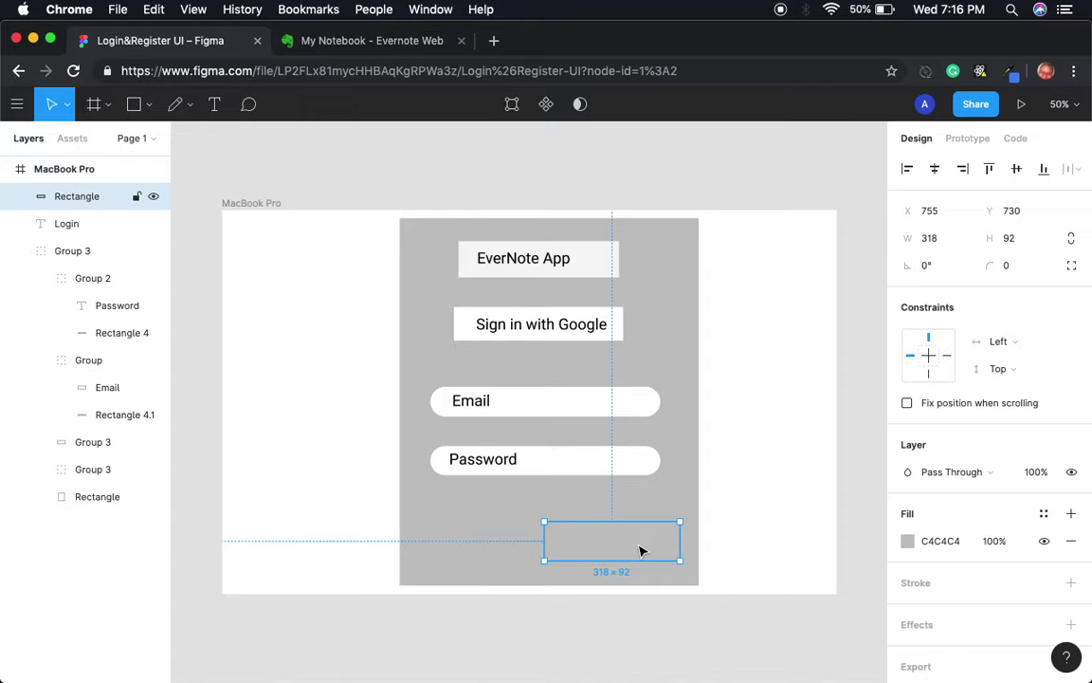
Fill the button box with light grey F1F1F1 and move the Login layer above it.
left_click(908, 543)
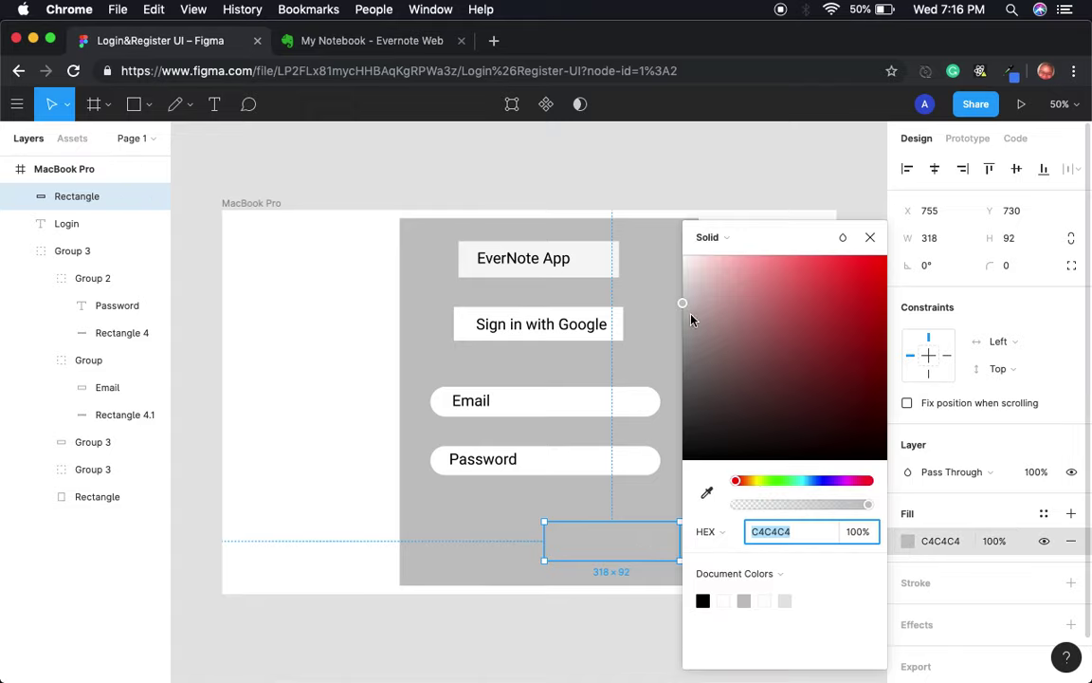
left_click_drag(681, 305, 681, 268)
left_click(22, 250)
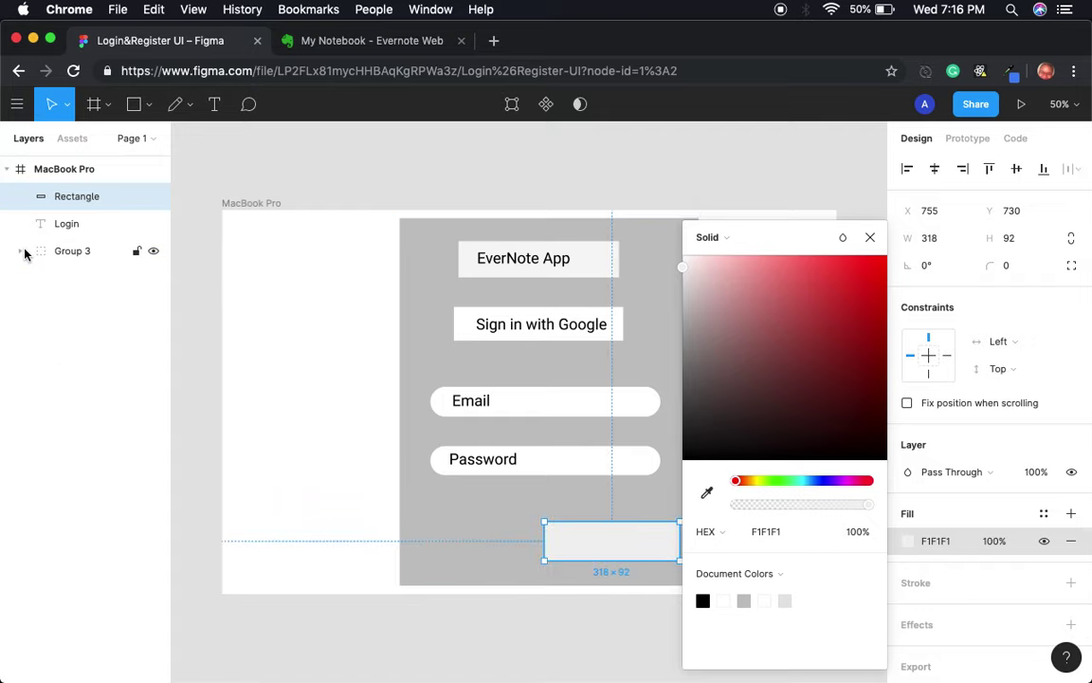
left_click_drag(68, 225, 68, 200)
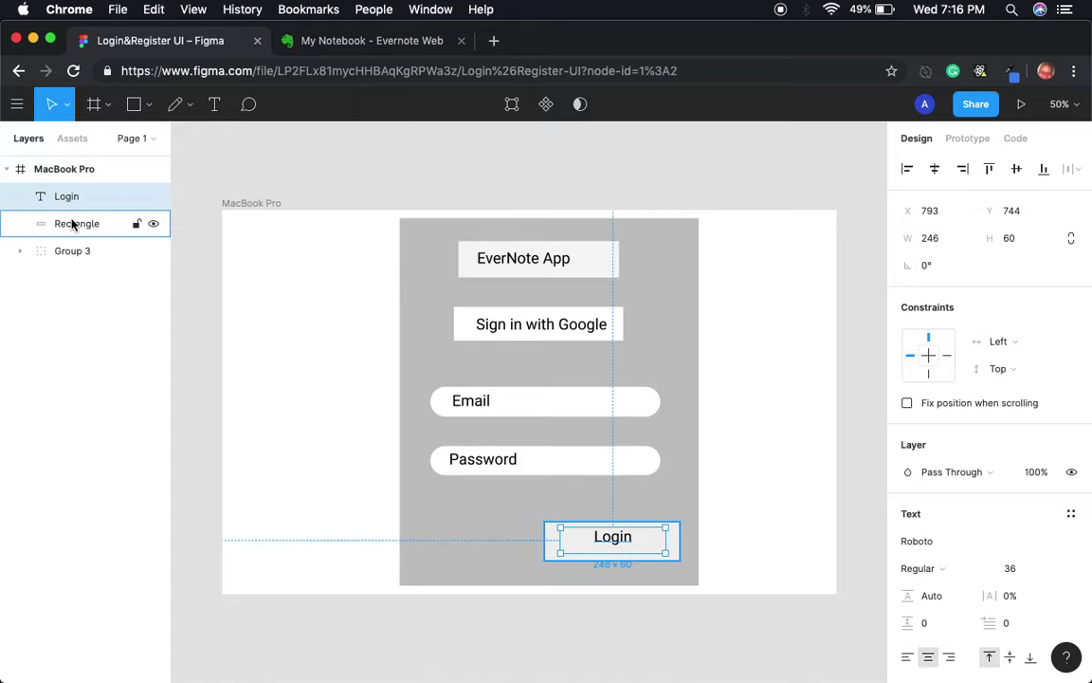
Group the Login text and its rectangle into one button group and nudge it into place.
left_click(72, 224, "shift")
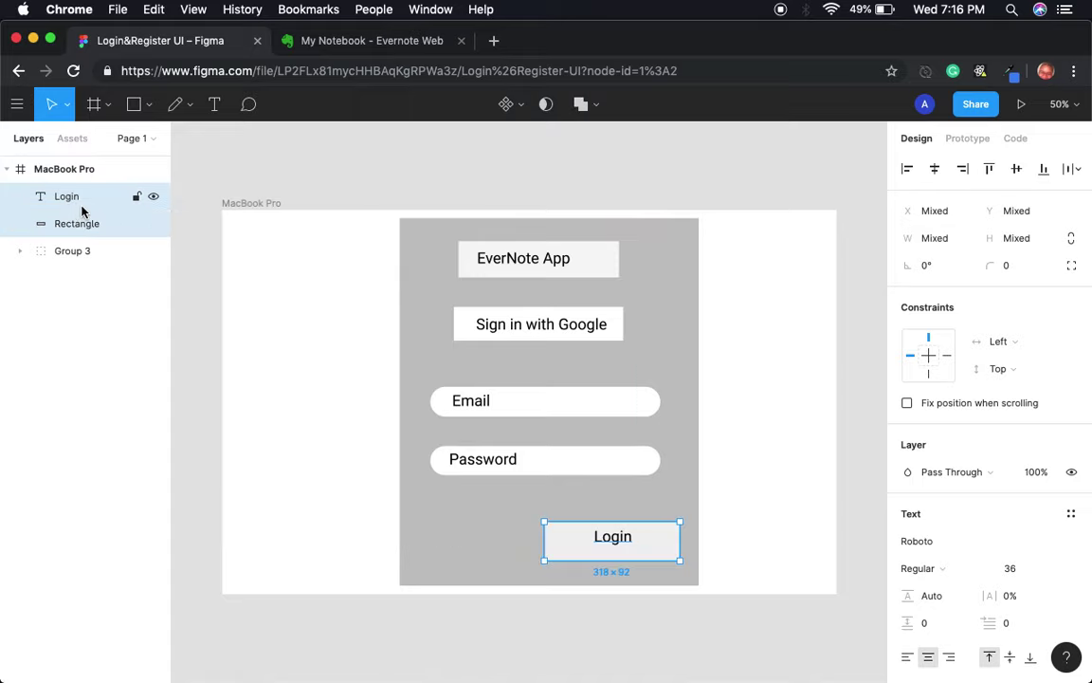
right_click(84, 208)
left_click(127, 315)
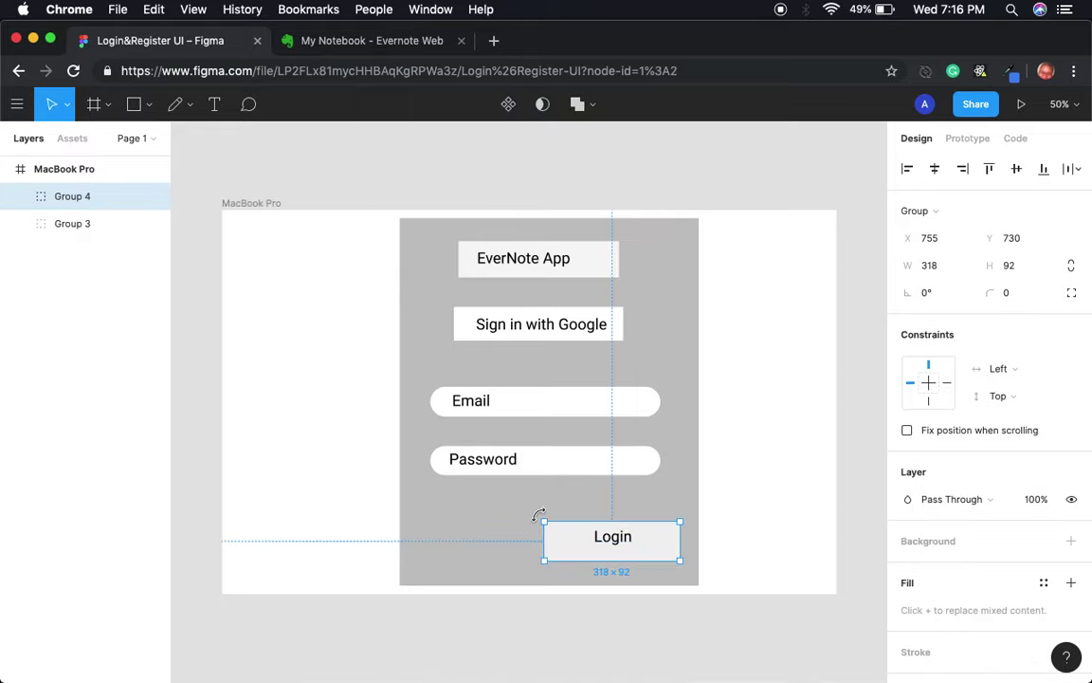
mouse_move(570, 540)
left_mouse_down()
mouse_move(554, 549)
mouse_move(570, 544)
left_mouse_up()
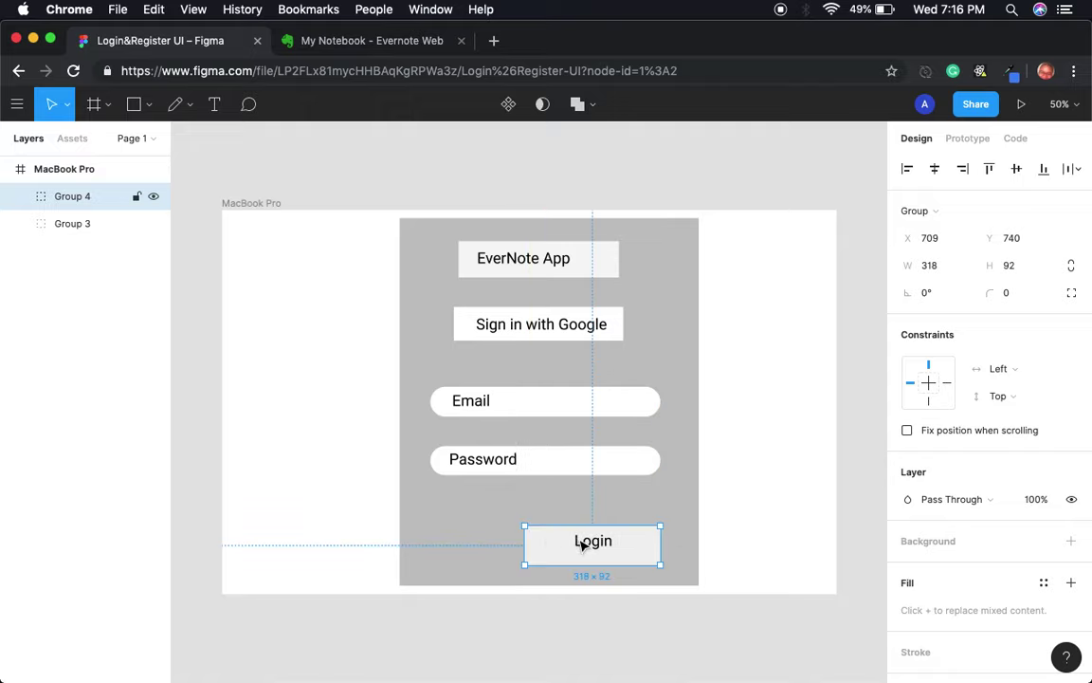
Centre the Login text on the button and shift the button group slightly lower.
double_click(594, 548)
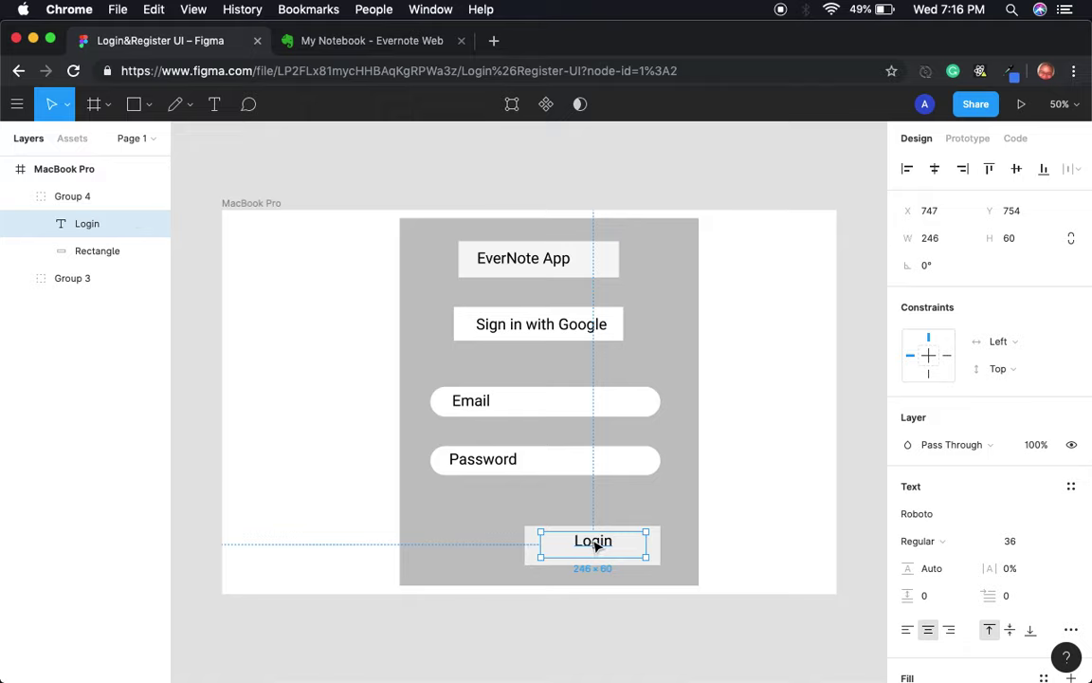
left_click_drag(592, 550, 590, 552)
left_click(643, 509)
left_click(593, 542)
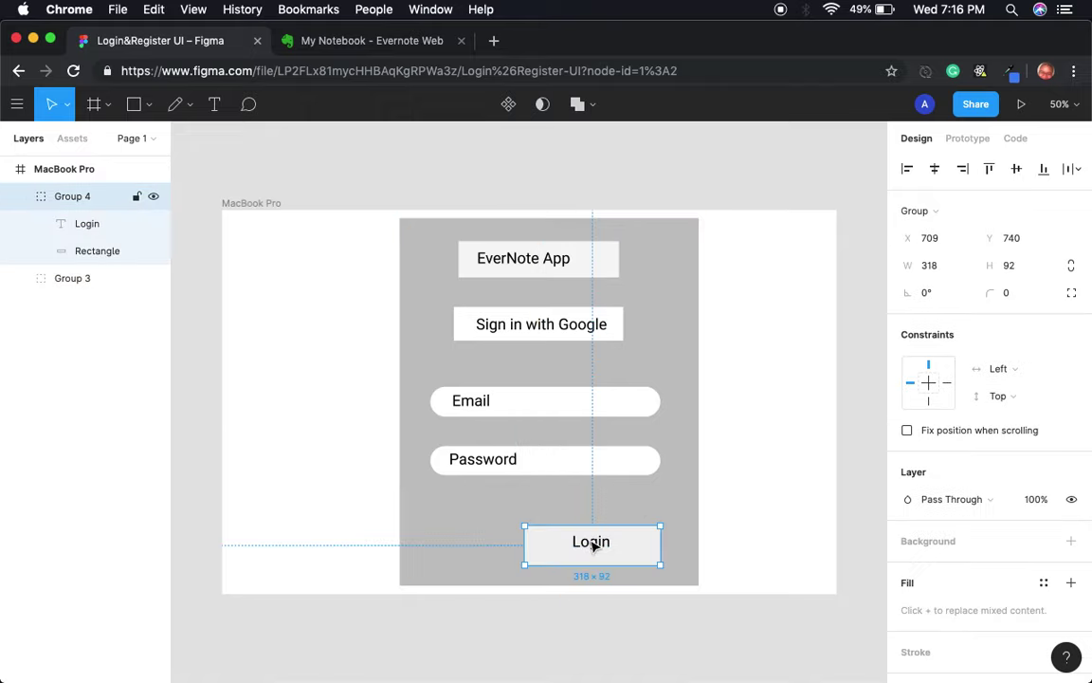
left_click_drag(592, 545, 592, 546)
double_click(592, 546)
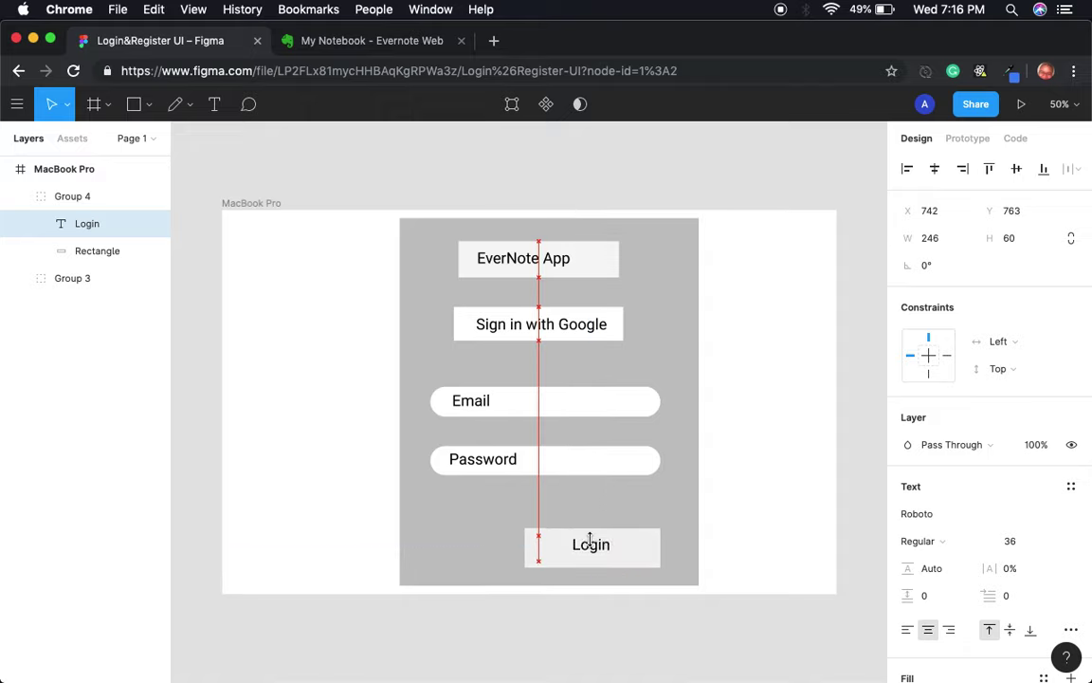
Set the Login label's font size to 48 and recentre it on the button.
left_click(525, 554)
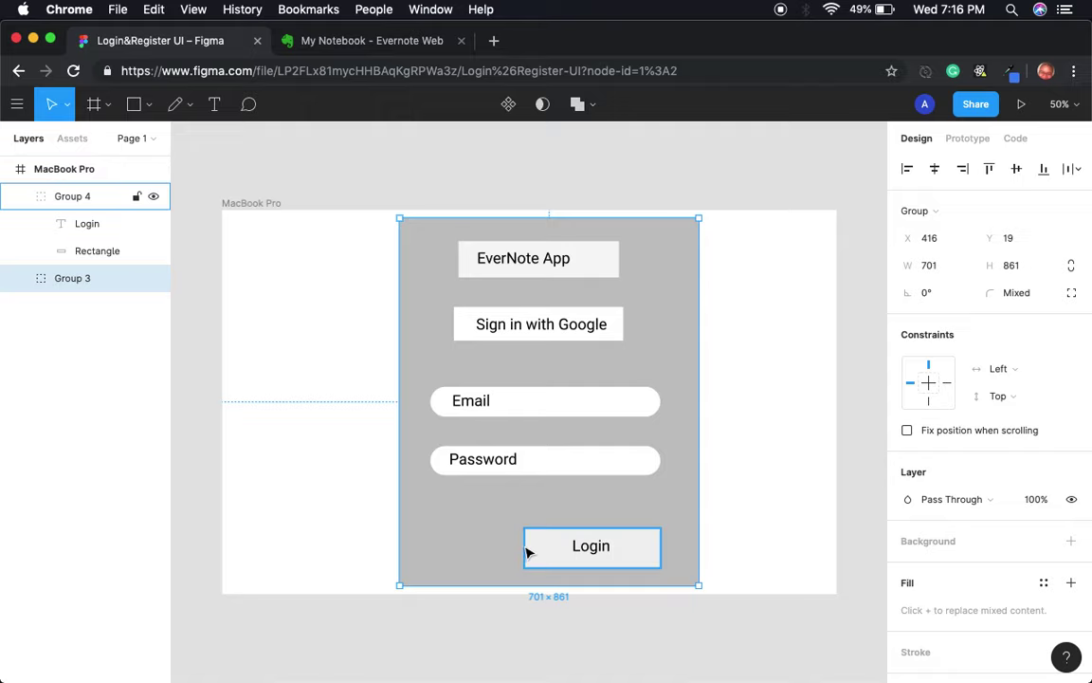
left_click(585, 555)
left_click(590, 551)
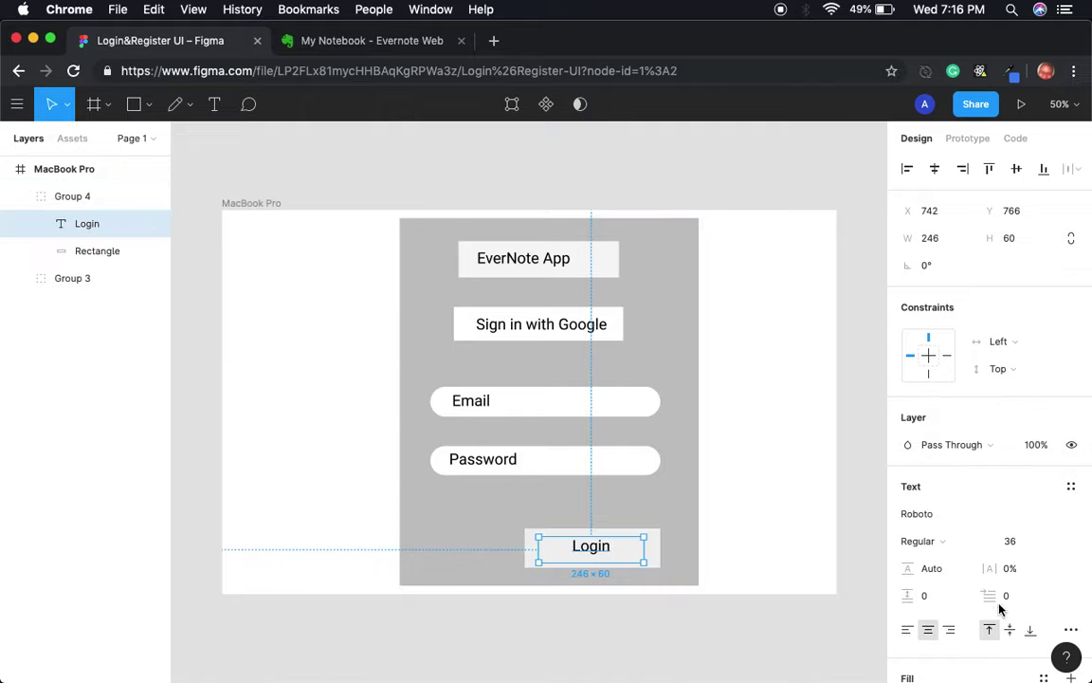
left_click(1040, 545)
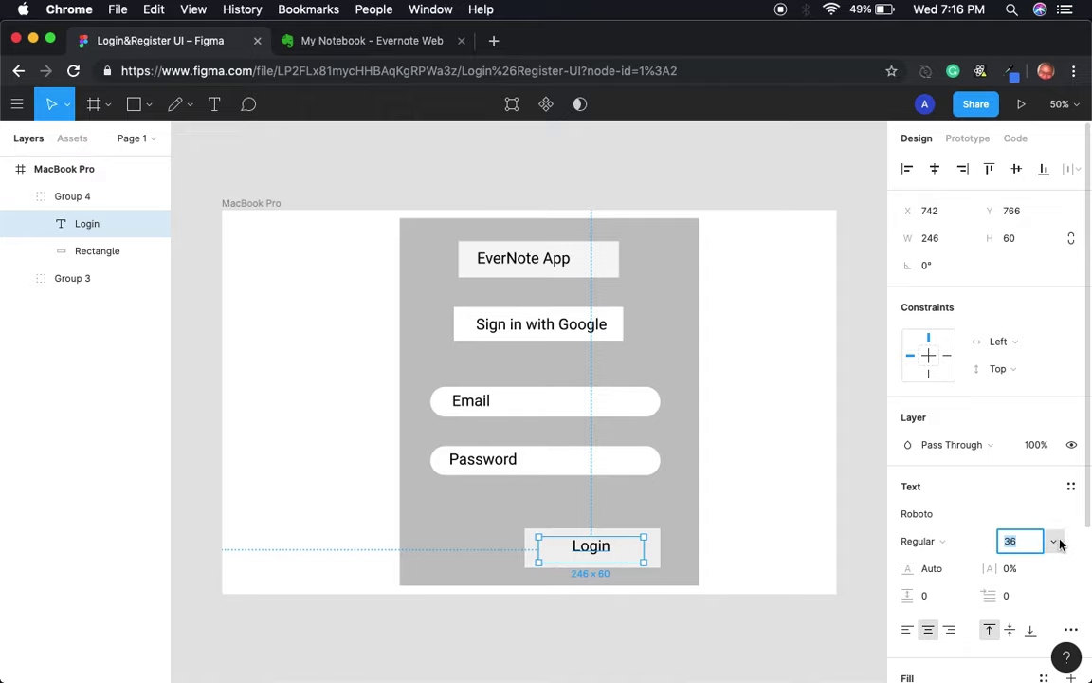
left_click(1053, 541)
left_click(1022, 559)
left_click(588, 553)
left_click_drag(589, 553, 583, 550)
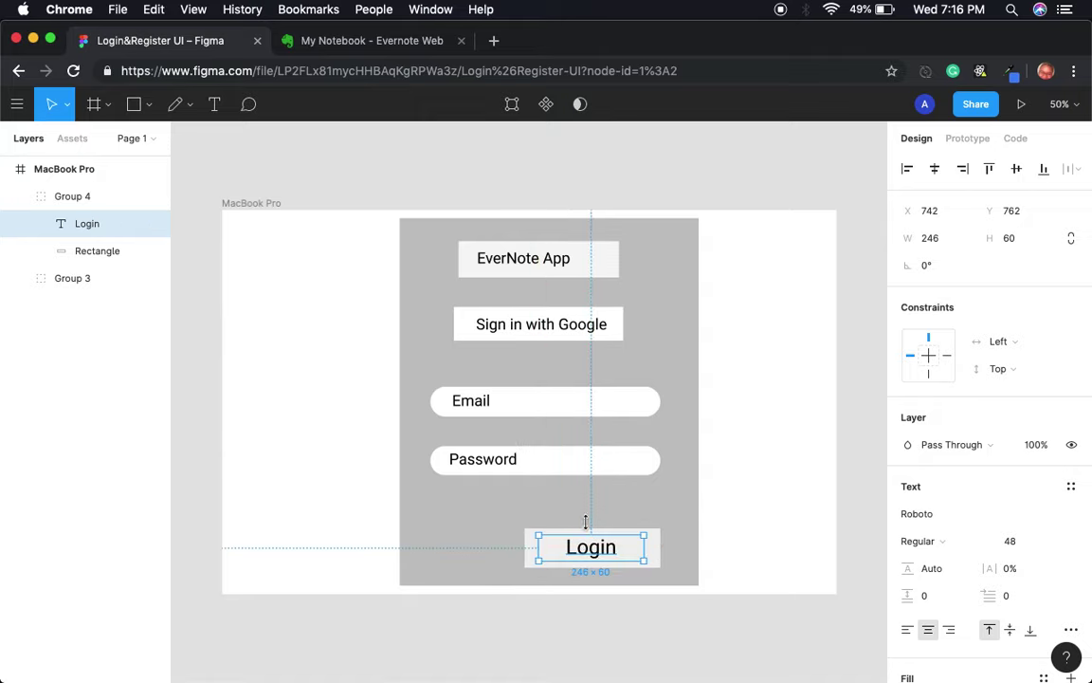
left_click(595, 502)
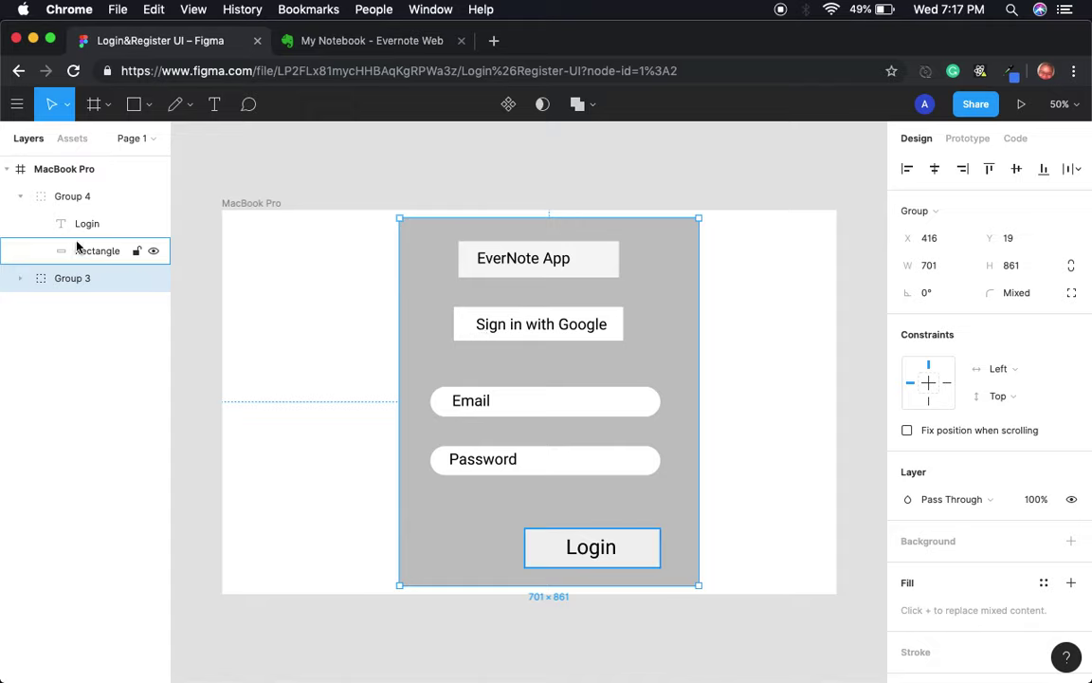
Move the grey card panel left and drag the Login button group into it.
left_click(35, 197)
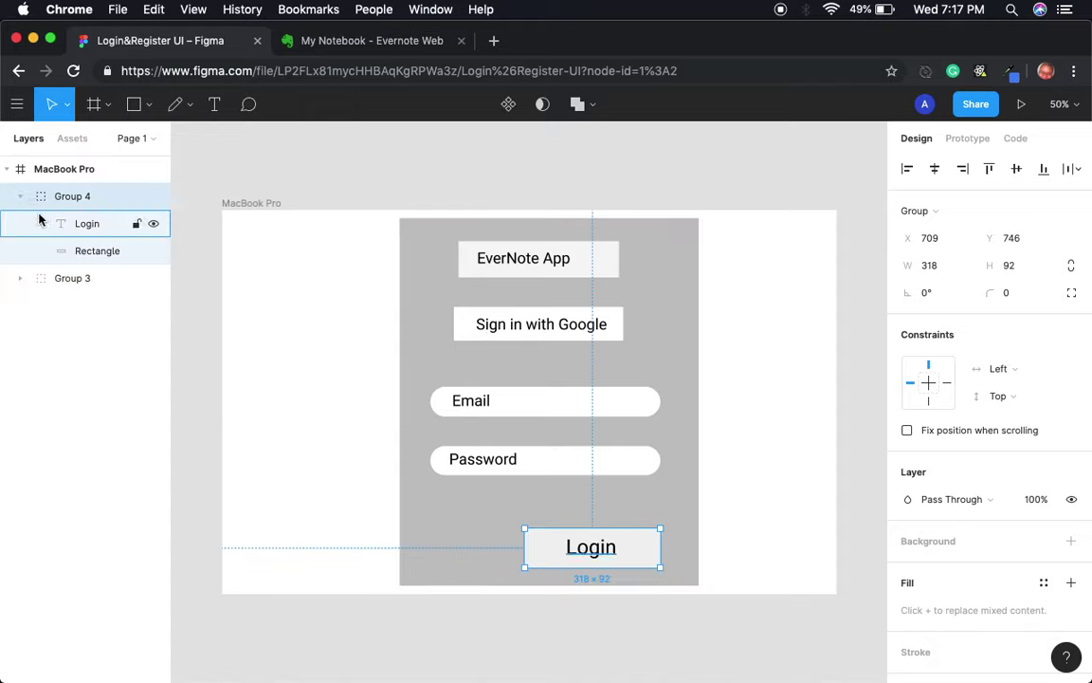
left_click(21, 200)
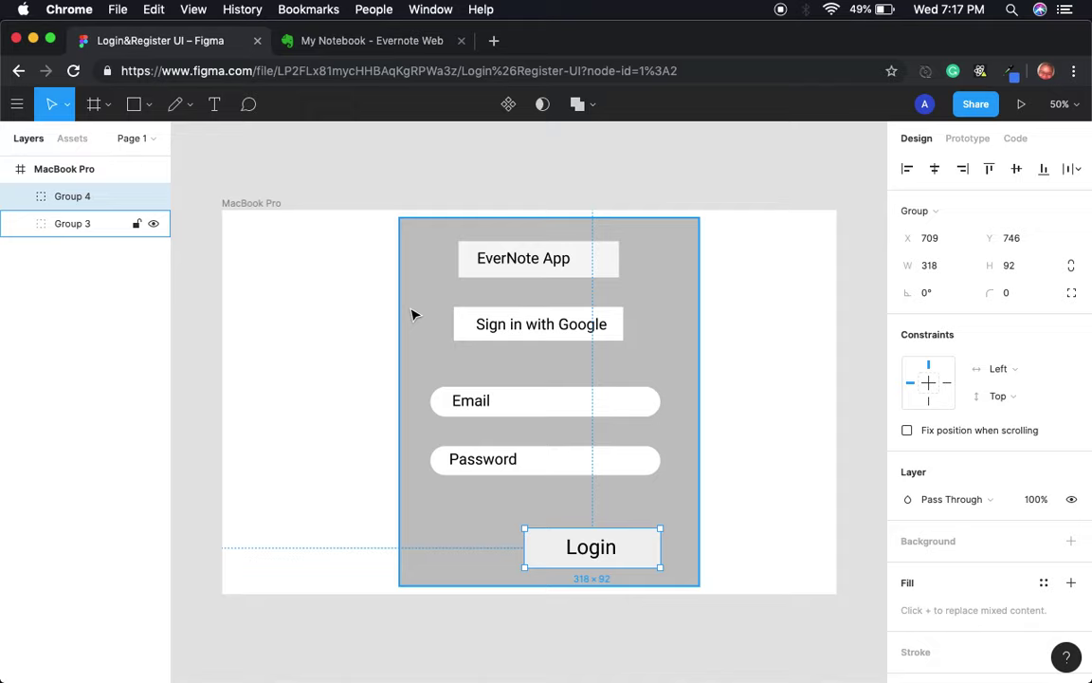
left_click_drag(411, 311, 243, 316)
left_click(622, 548)
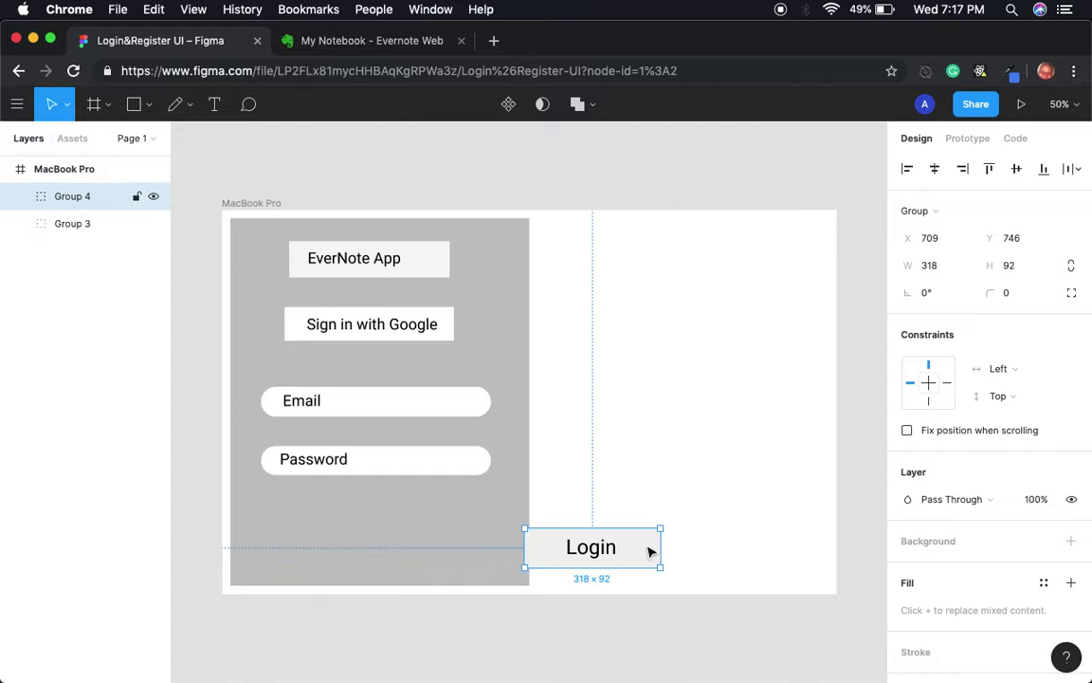
left_click_drag(650, 552, 490, 554)
left_click(646, 491)
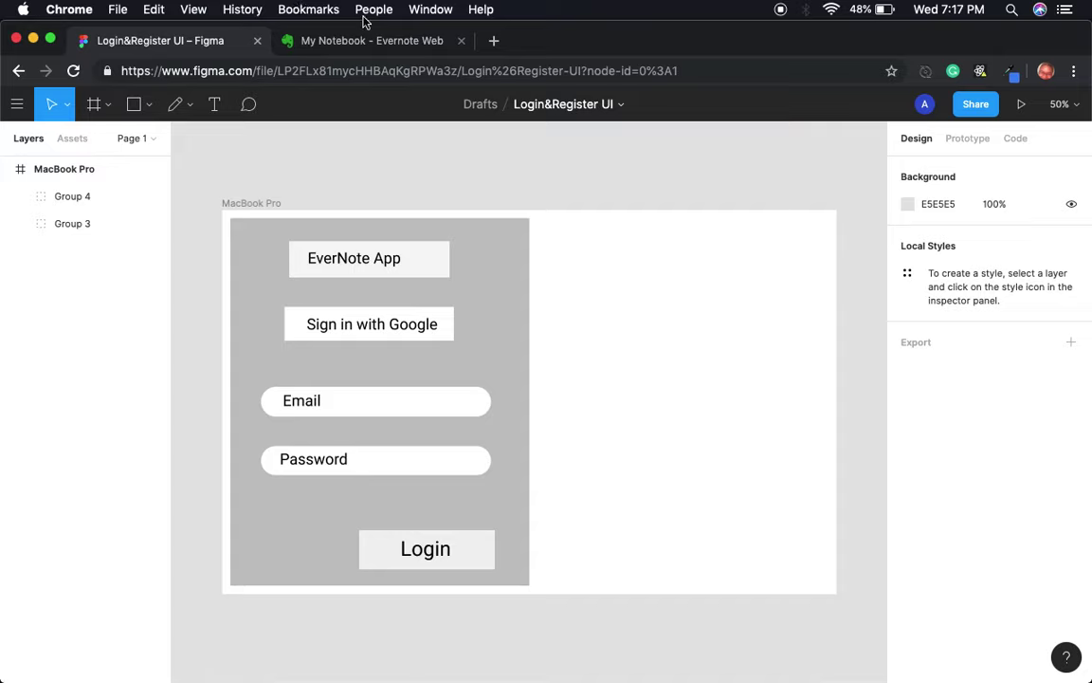
Add a text box below the Password field reading 'Register account'.
left_click(214, 105)
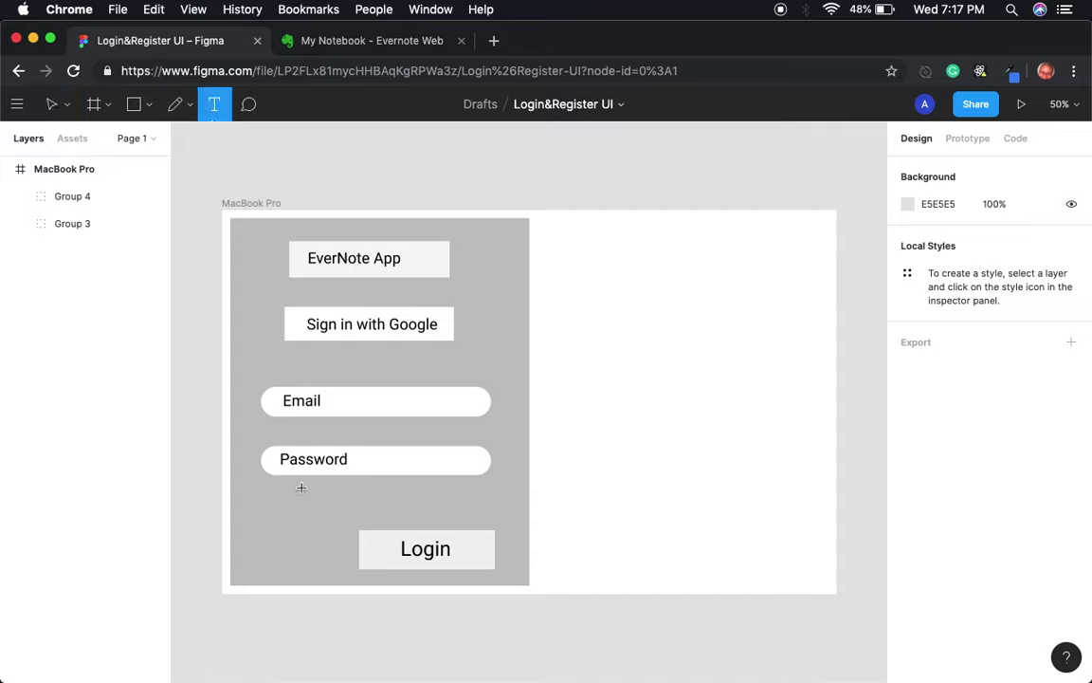
left_click_drag(279, 497, 462, 517)
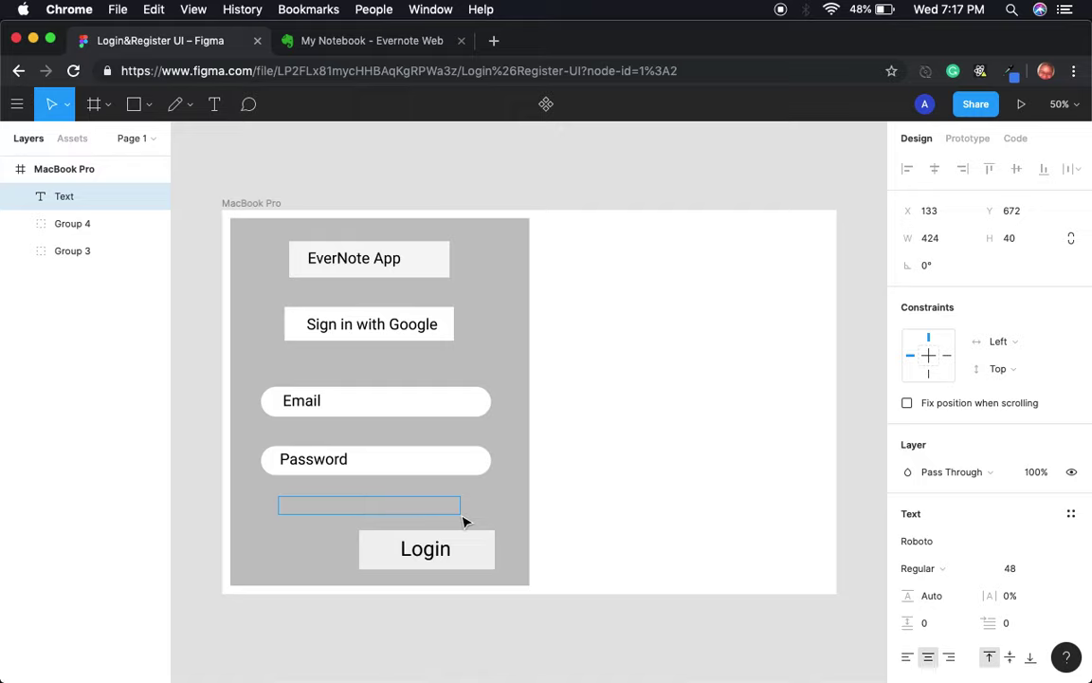
type("Register account")
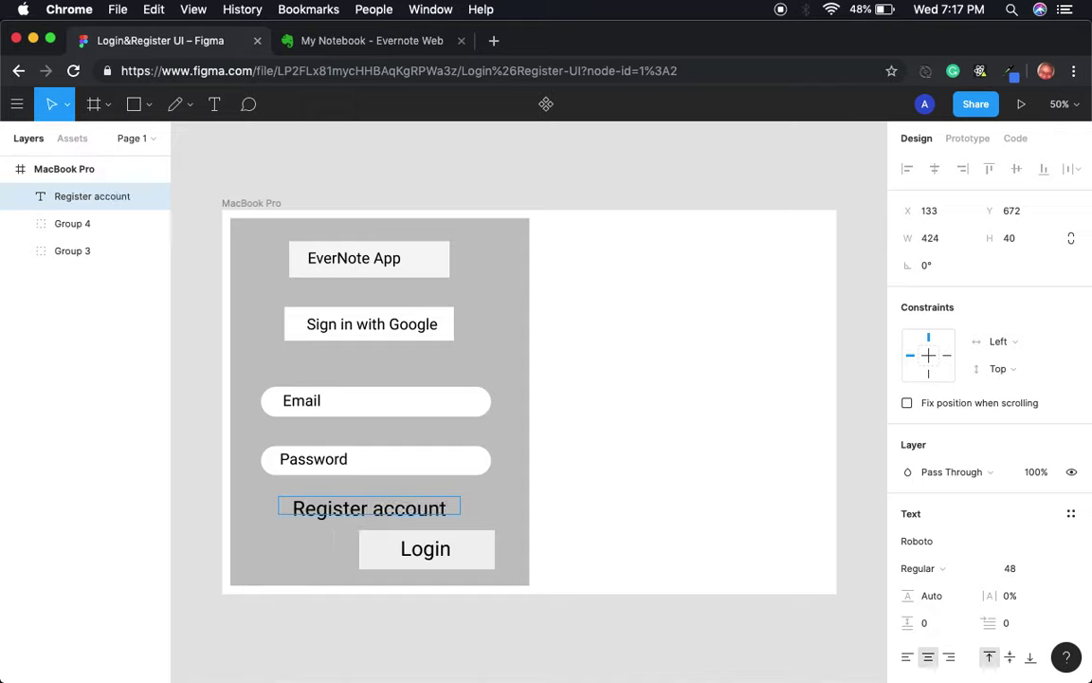
Set the Register account text size to 24.
left_click(1044, 566)
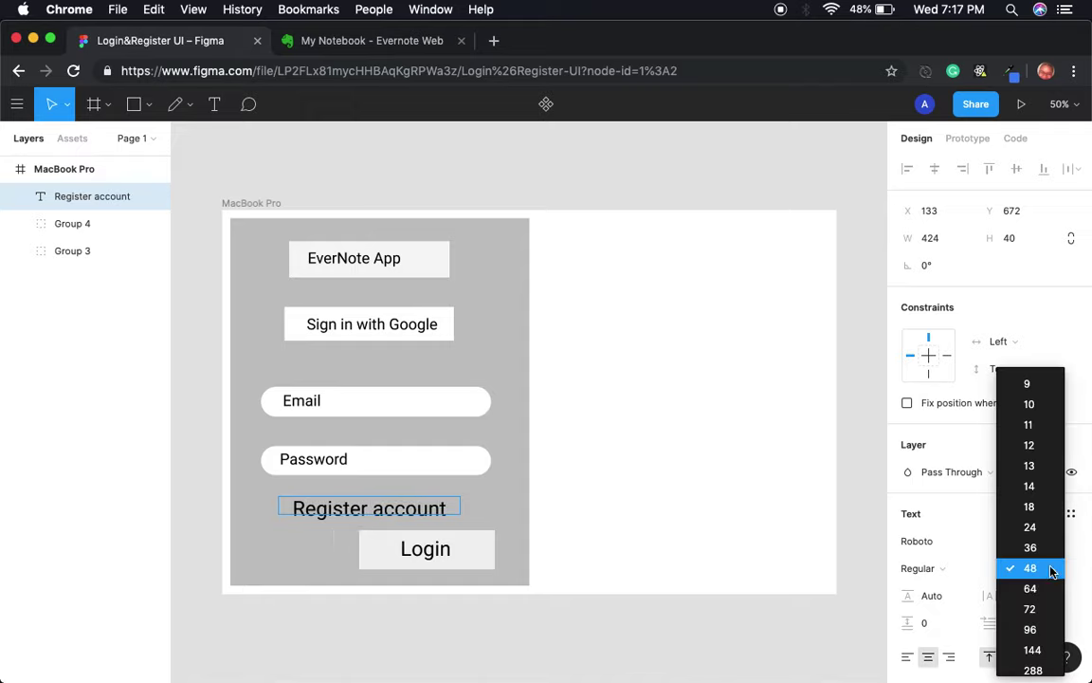
left_click(1031, 527)
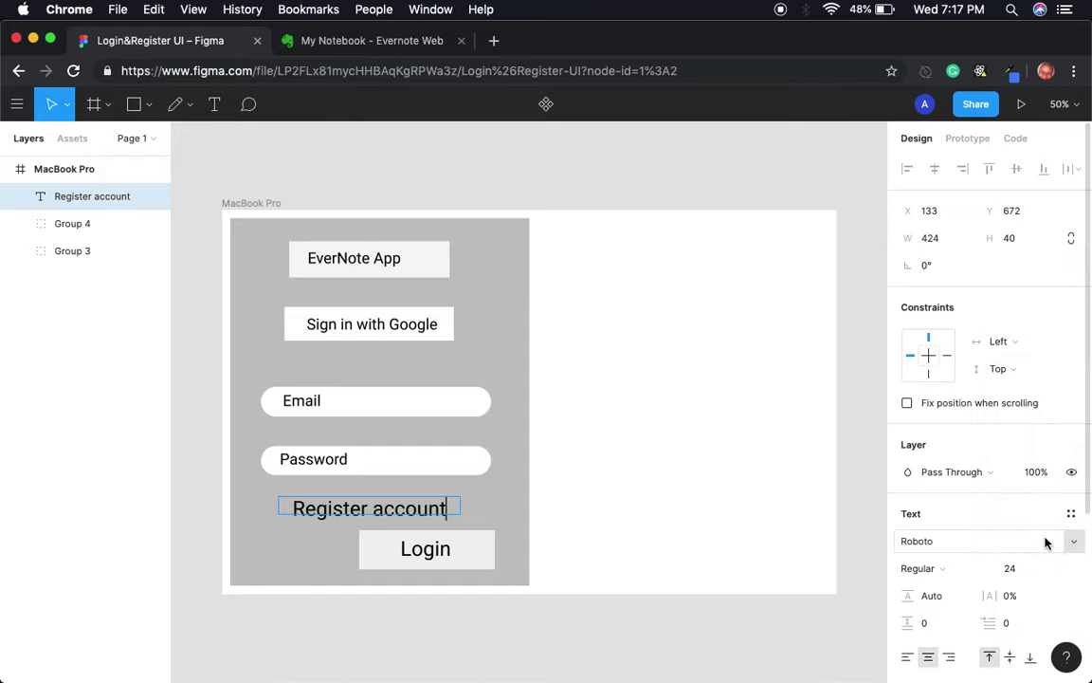
key("Escape")
double_click(389, 513)
left_click(1047, 568)
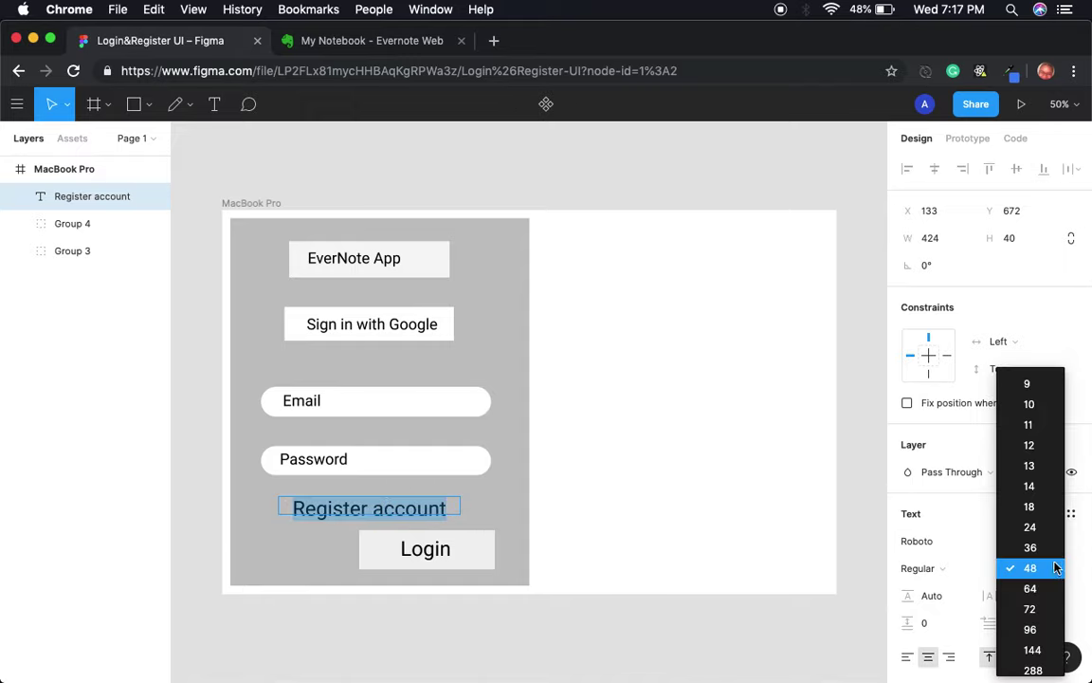
left_click(1038, 536)
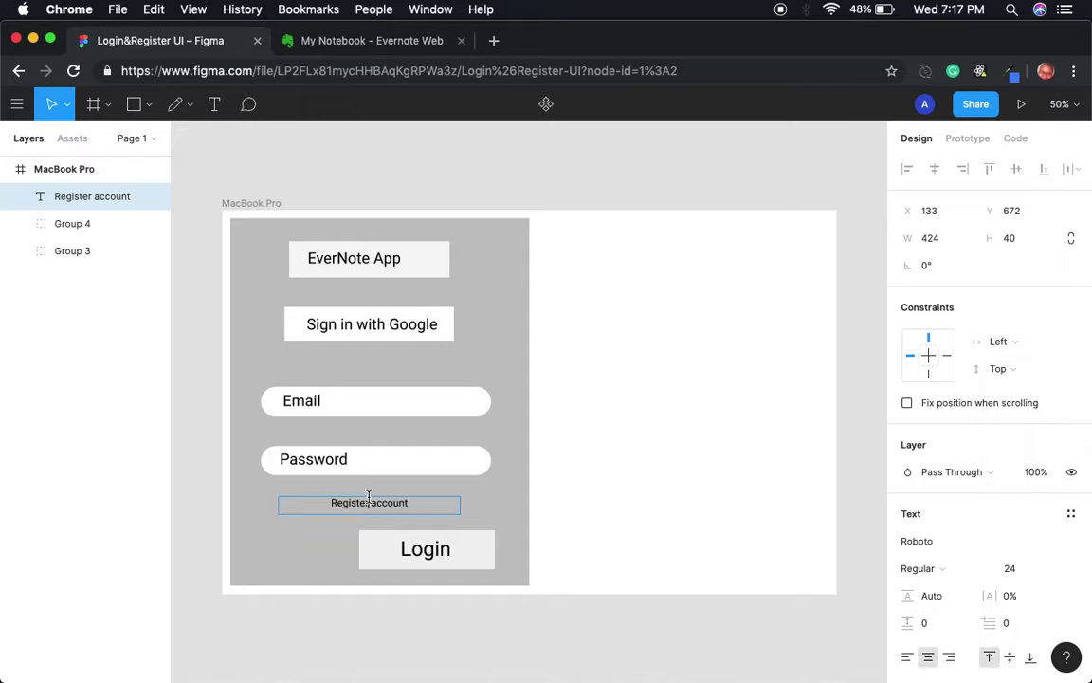
Narrow the Register account text box and place it under the Password field's right end.
left_click_drag(281, 513, 427, 509)
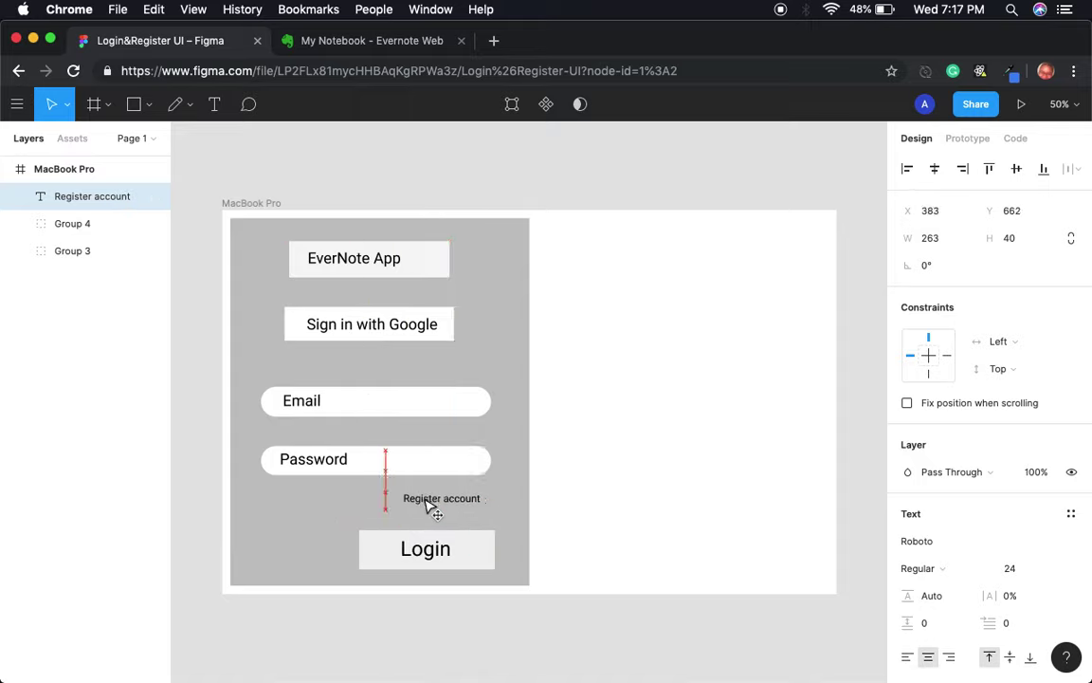
left_click_drag(427, 505, 423, 498)
left_click(542, 500)
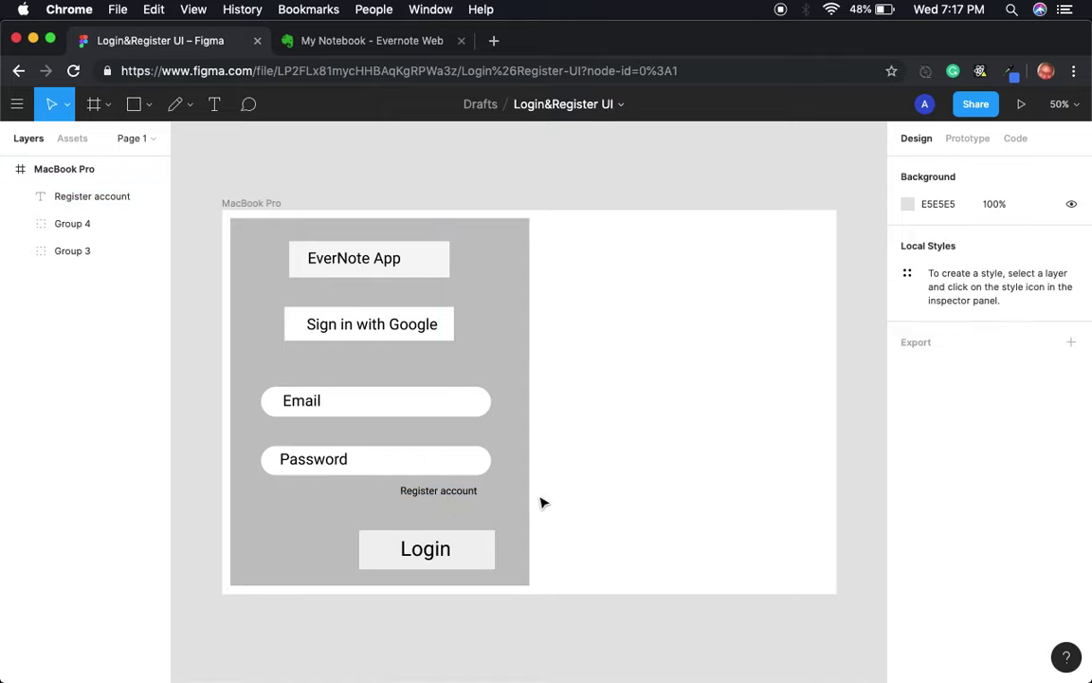
left_click(446, 494)
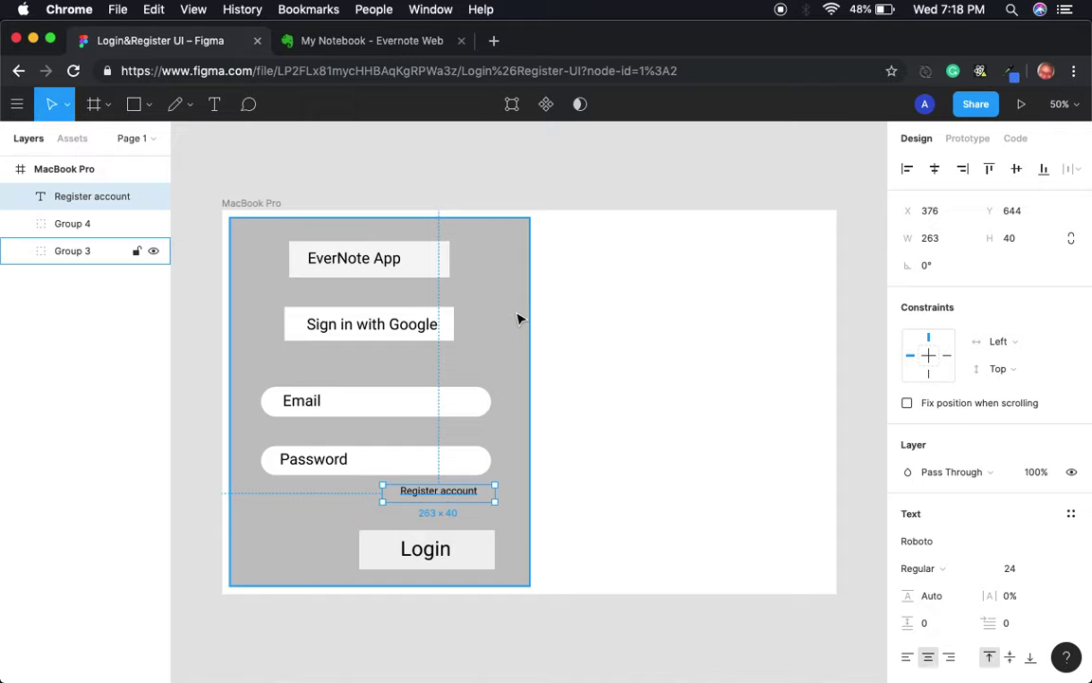
left_click(8, 169)
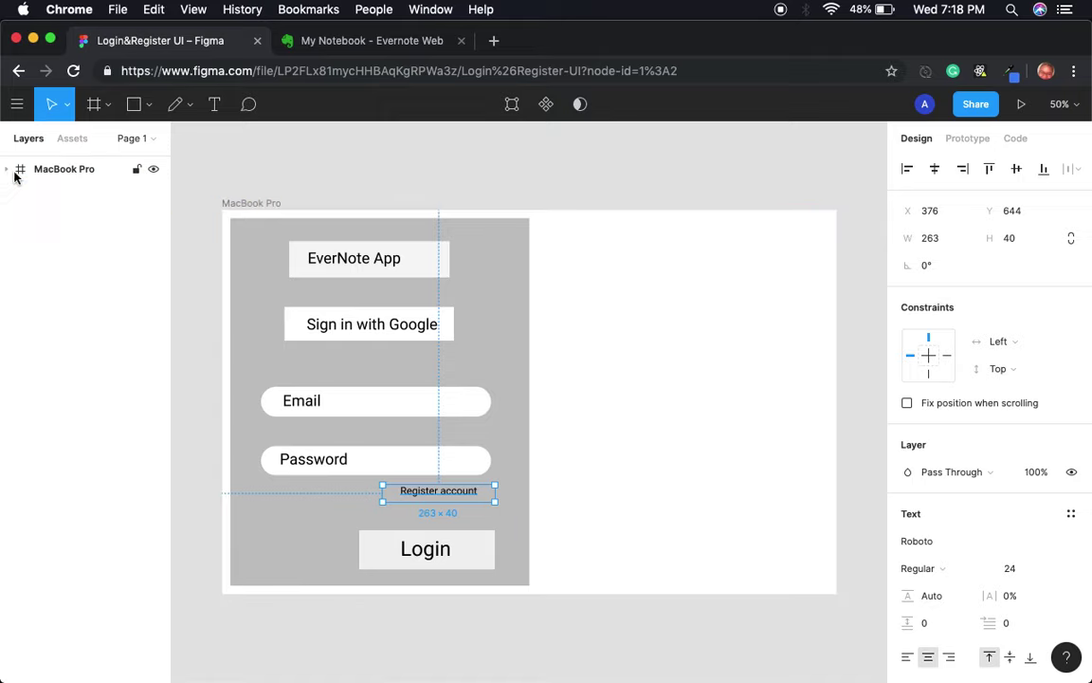
left_click(10, 168)
left_click(72, 251)
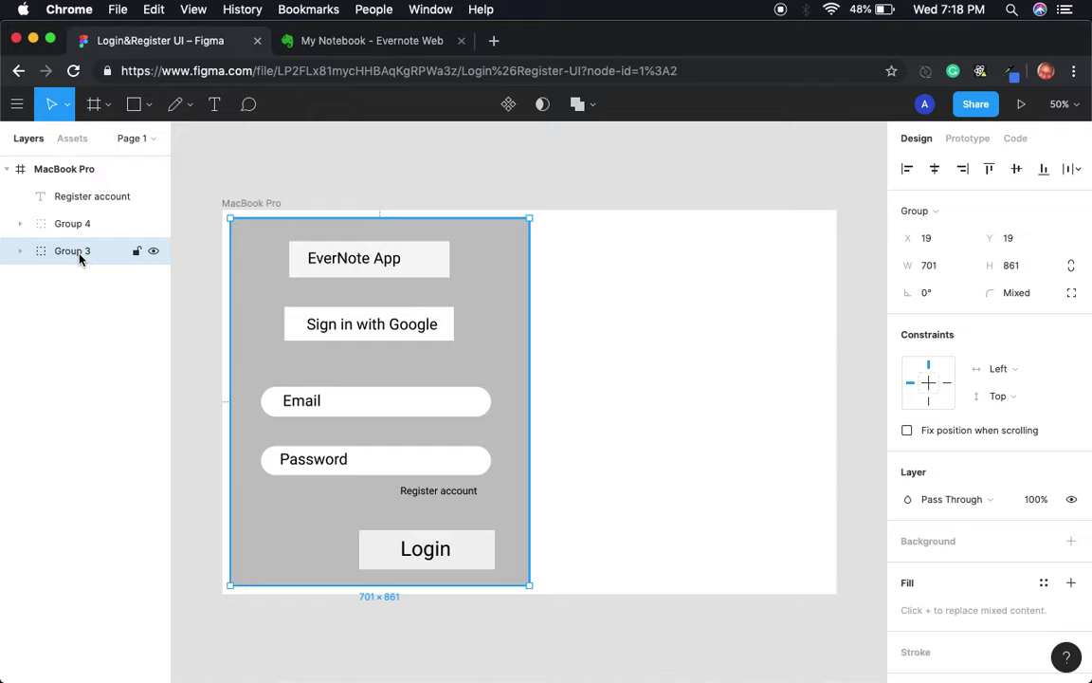
Duplicate the card group and move the copy to the frame's right side.
key("super+d")
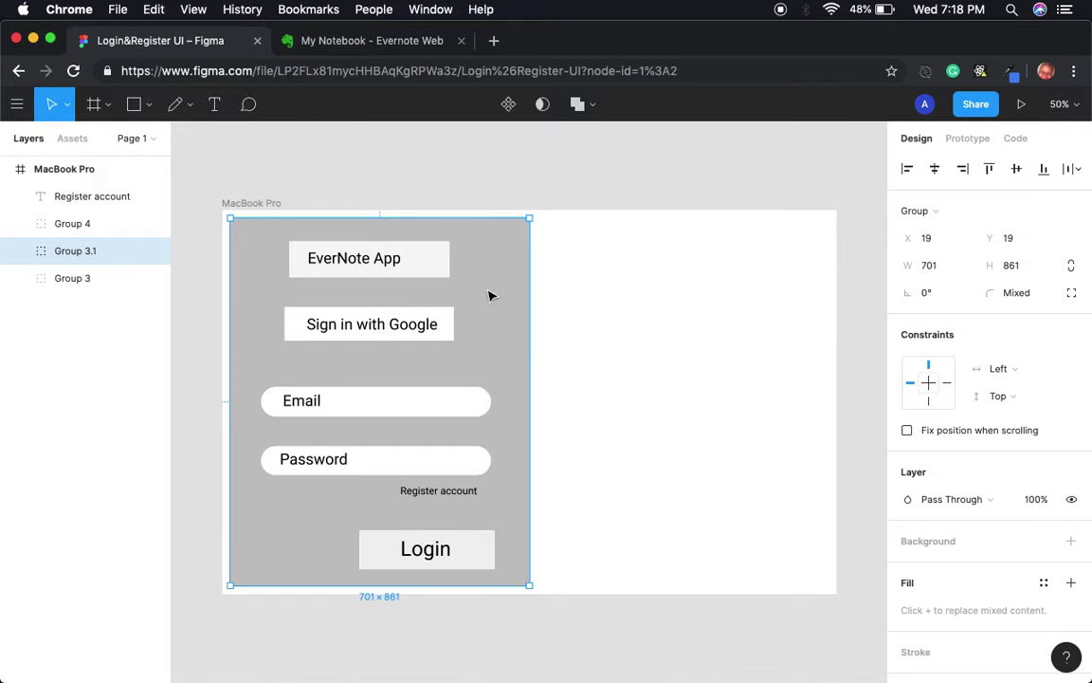
left_click_drag(490, 296, 796, 299)
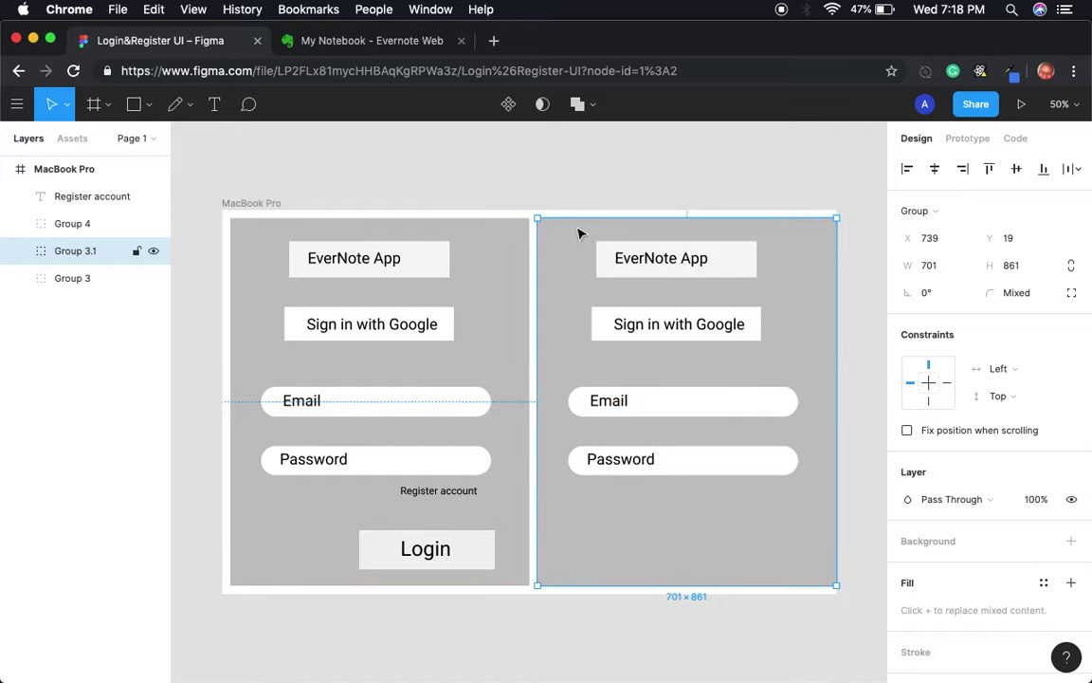
left_click(510, 243)
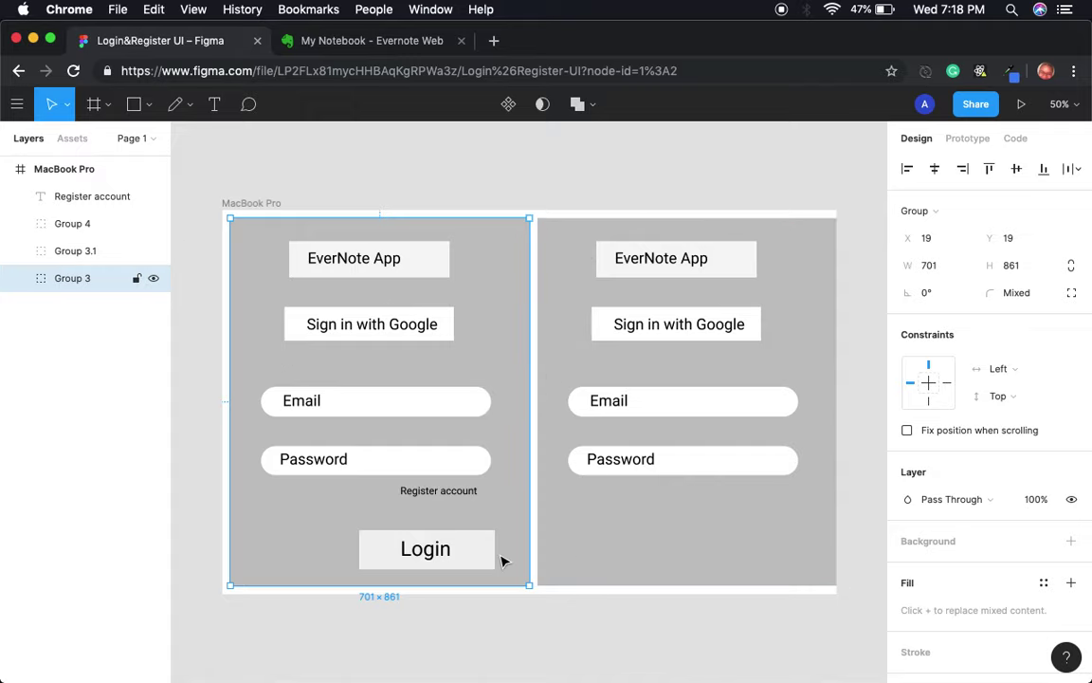
left_click(446, 499)
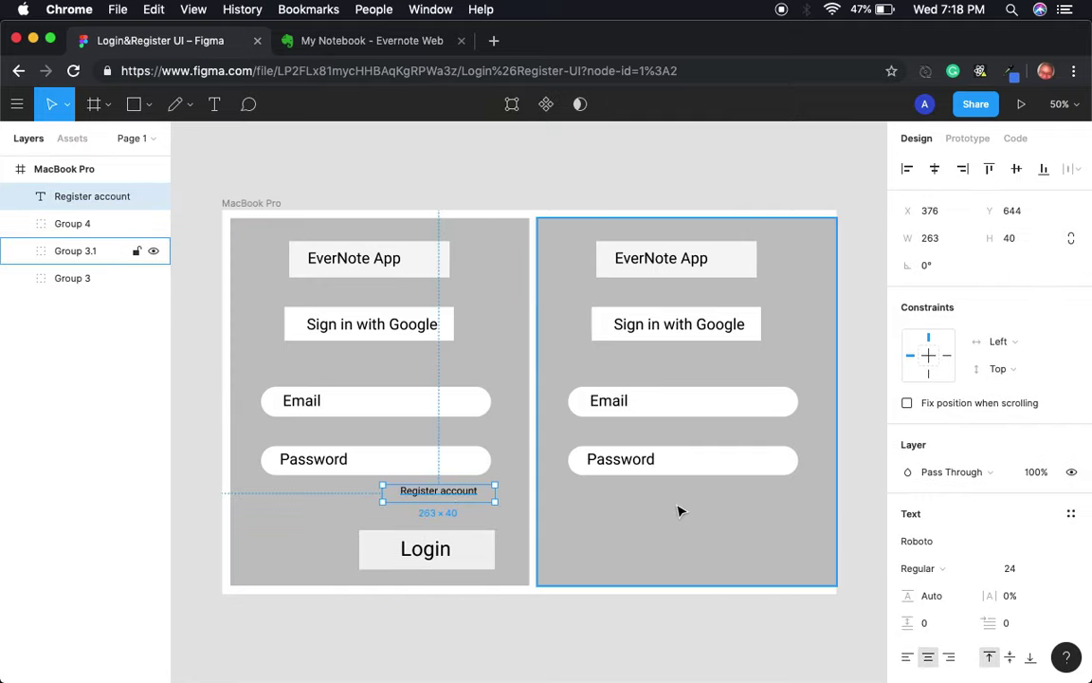
Relabel the right card's first field from Email to 'Username'.
left_click(668, 472)
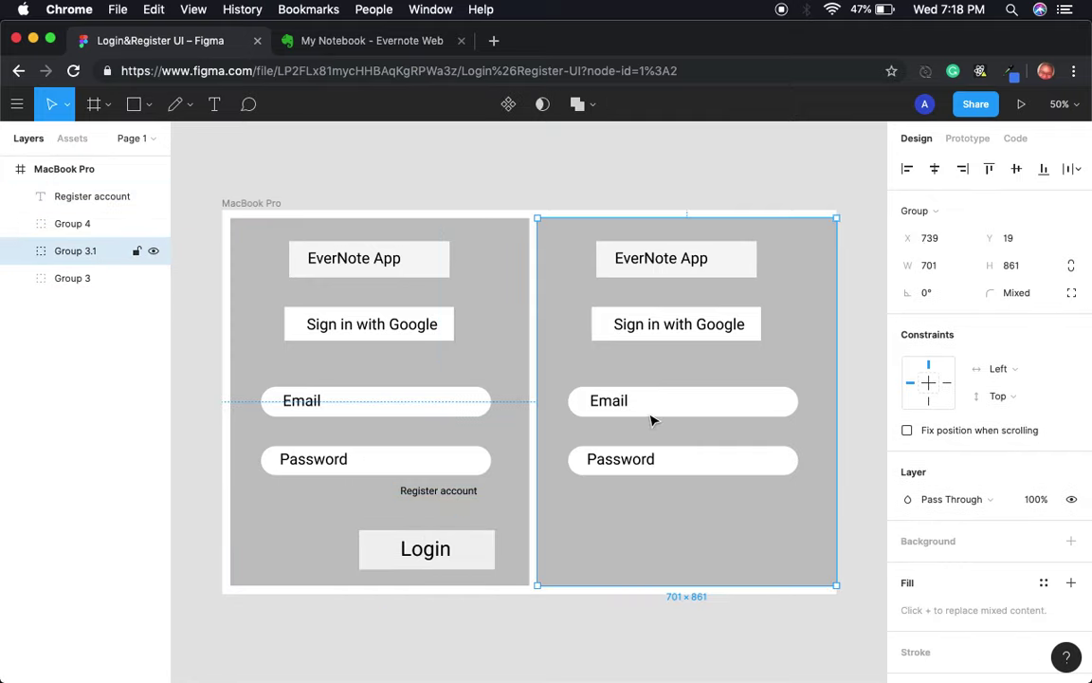
left_click(616, 401, "super")
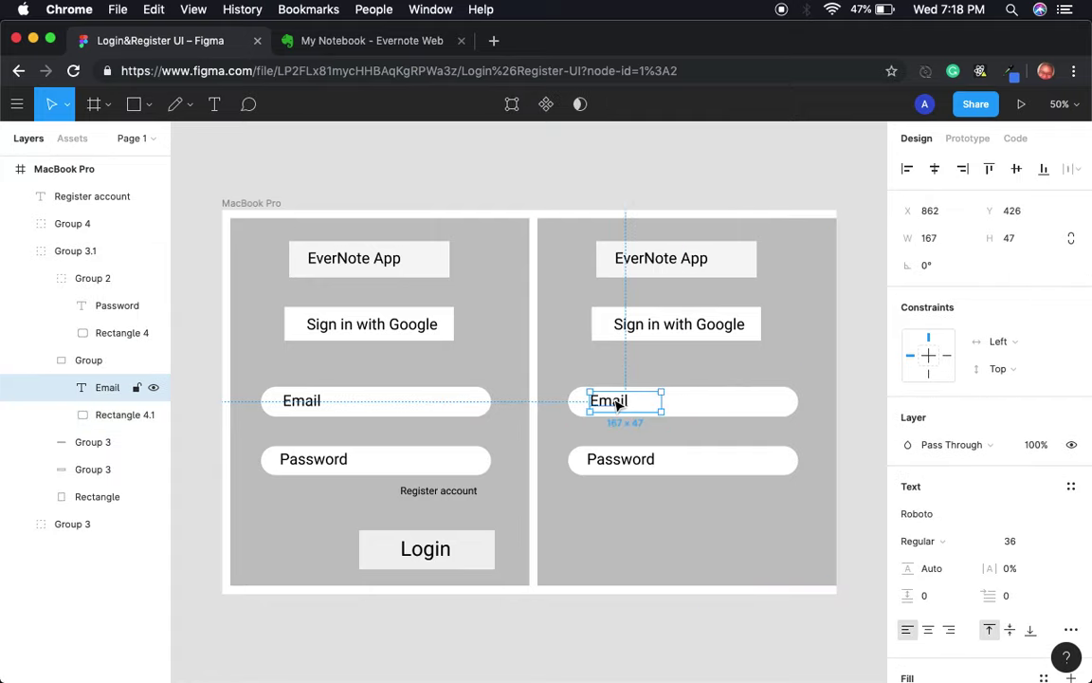
double_click(616, 401)
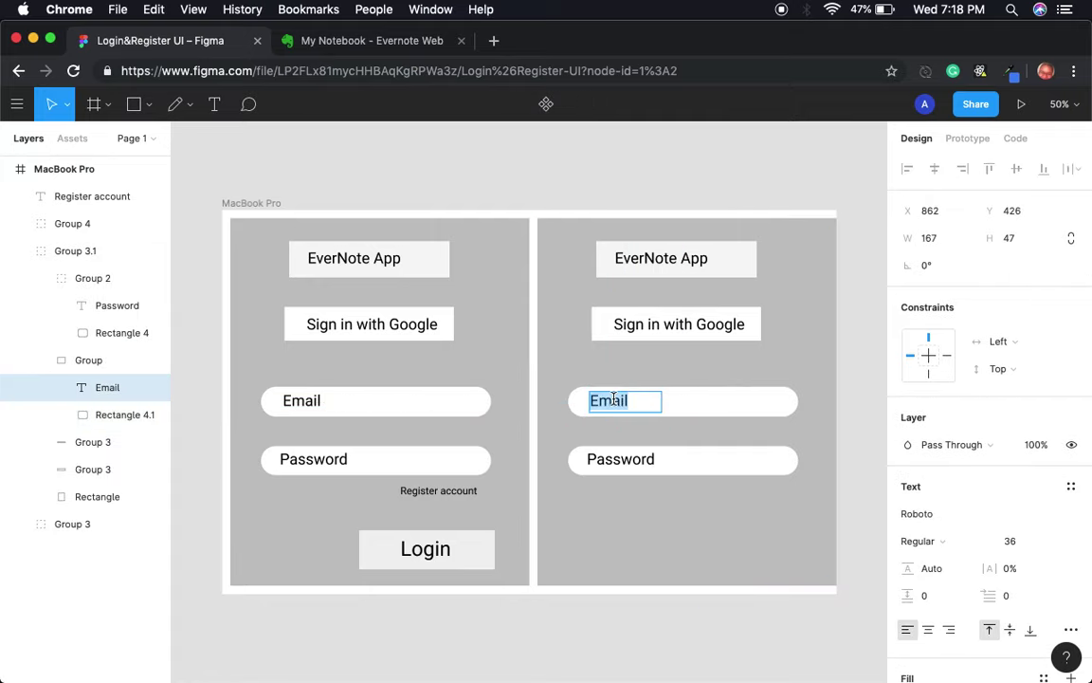
type("Usern")
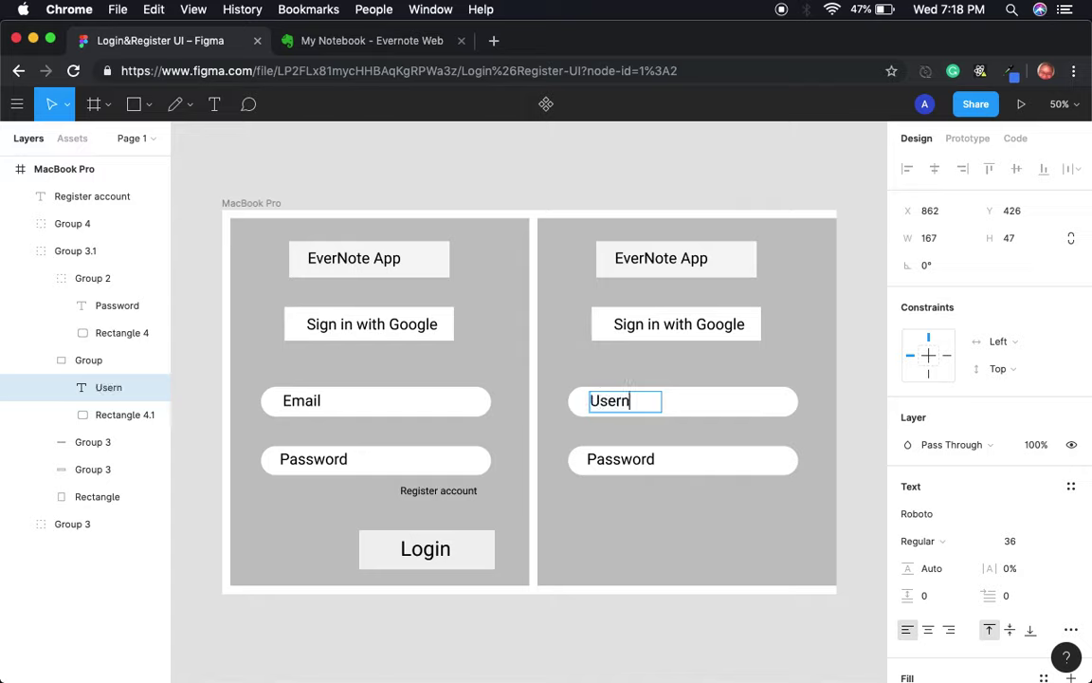
type("ame")
key("Escape")
Lower the Password field, duplicate the Username field, and relabel the copy 'Email'.
left_click(664, 376)
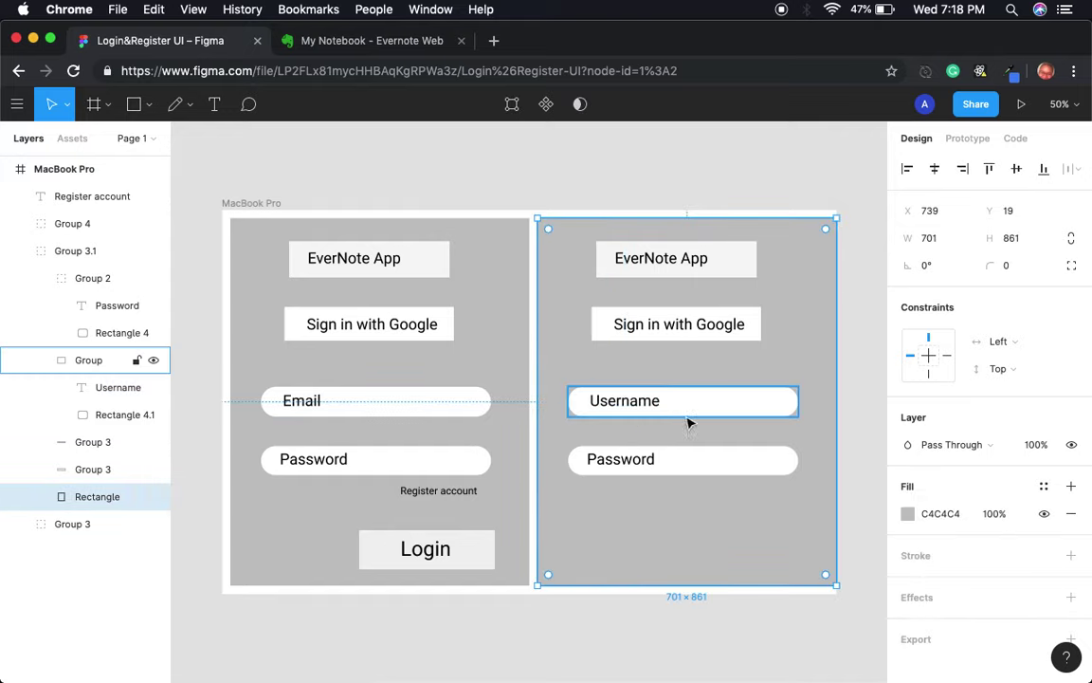
left_click_drag(675, 458, 680, 491)
left_click_drag(670, 409, 675, 458)
key("super+d")
double_click(639, 448)
double_click(635, 448)
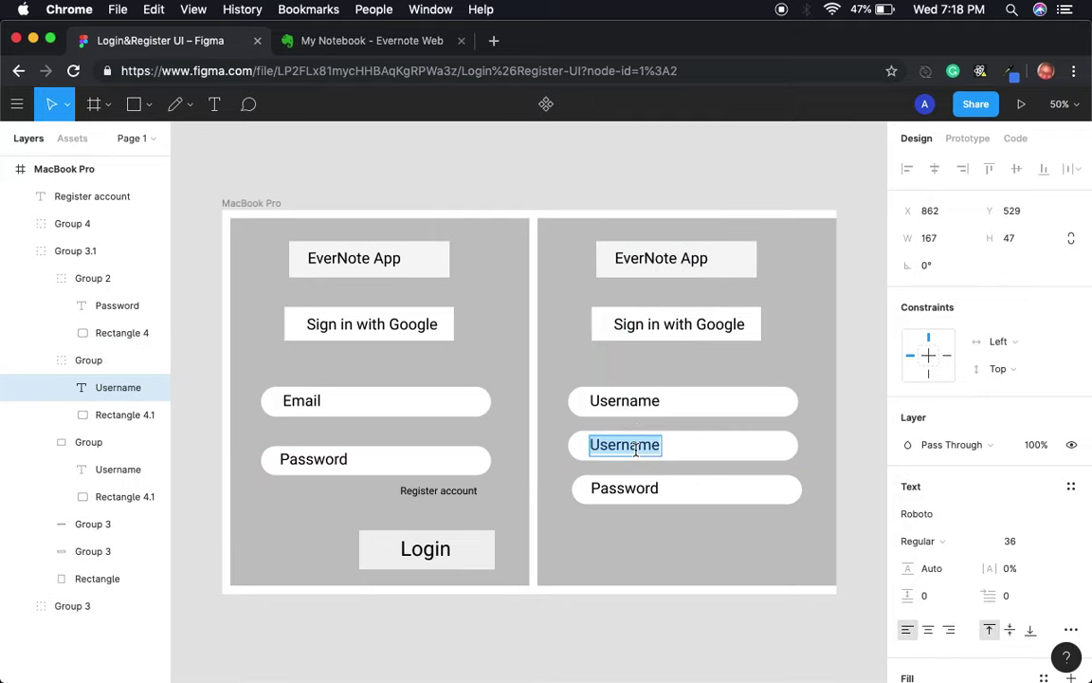
type("EMail")
key("BackSpace")
key("BackSpace")
key("BackSpace")
key("BackSpace")
type("mail")
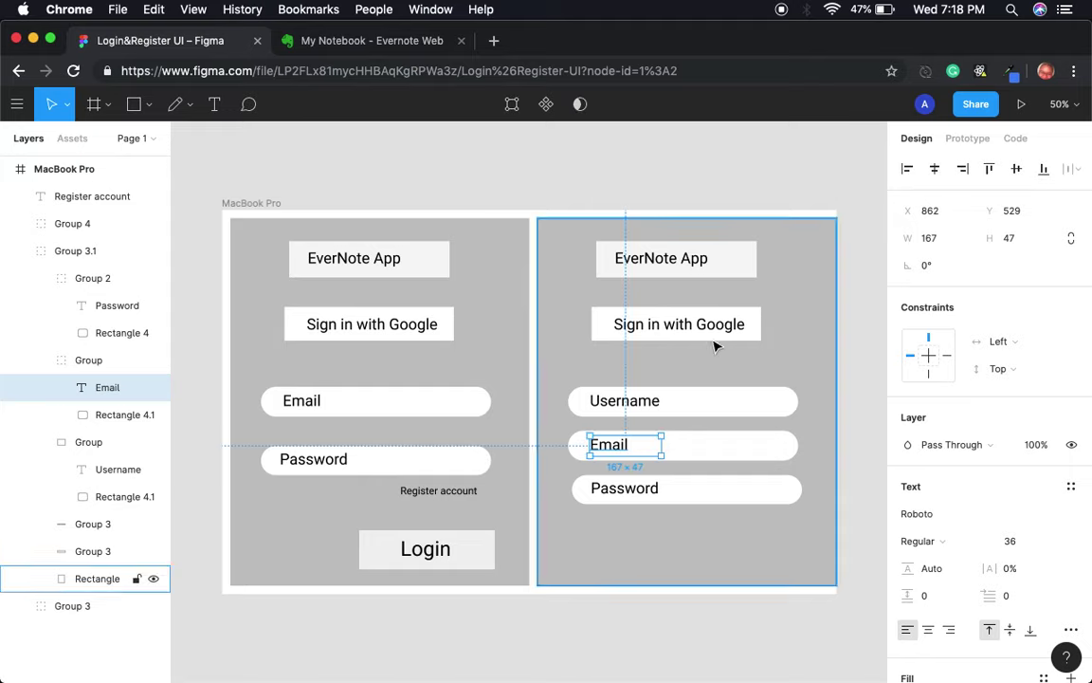
key("Escape")
Delete the Sign in with Google button and move the Username field to the top.
left_click(678, 323)
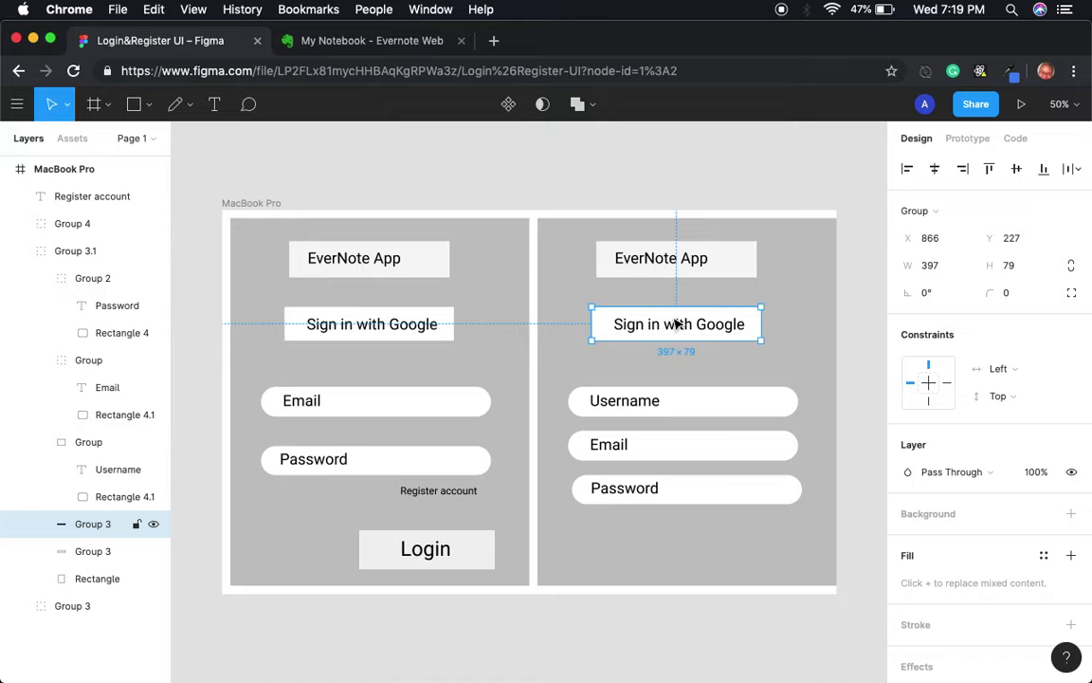
key("BackSpace")
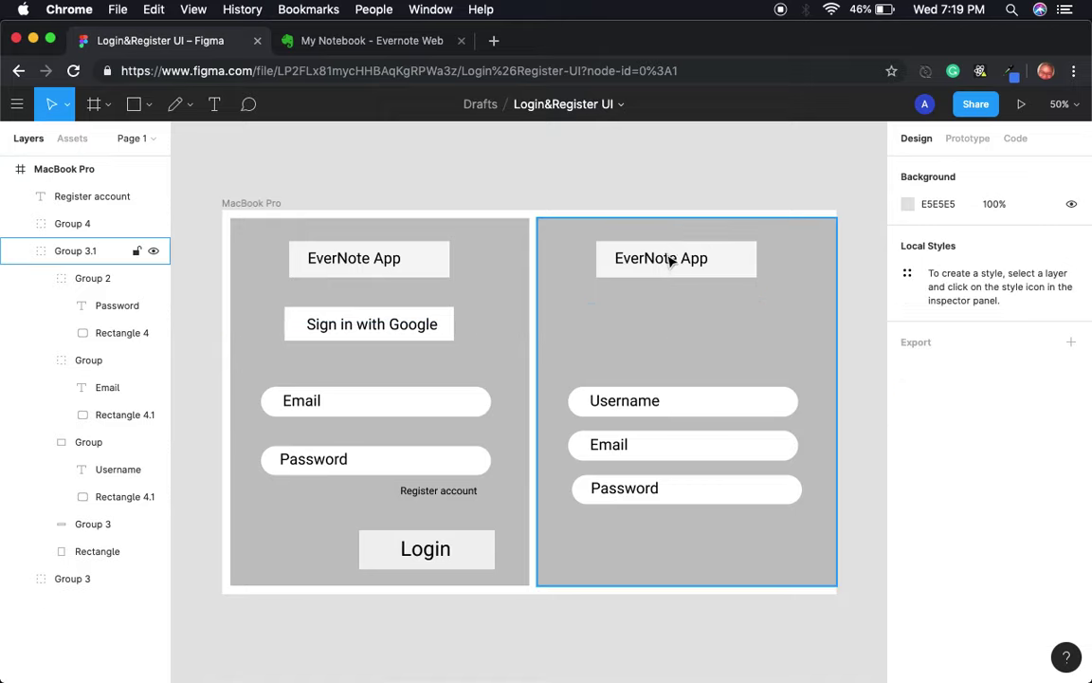
left_click(695, 409)
left_click_drag(695, 410, 695, 355)
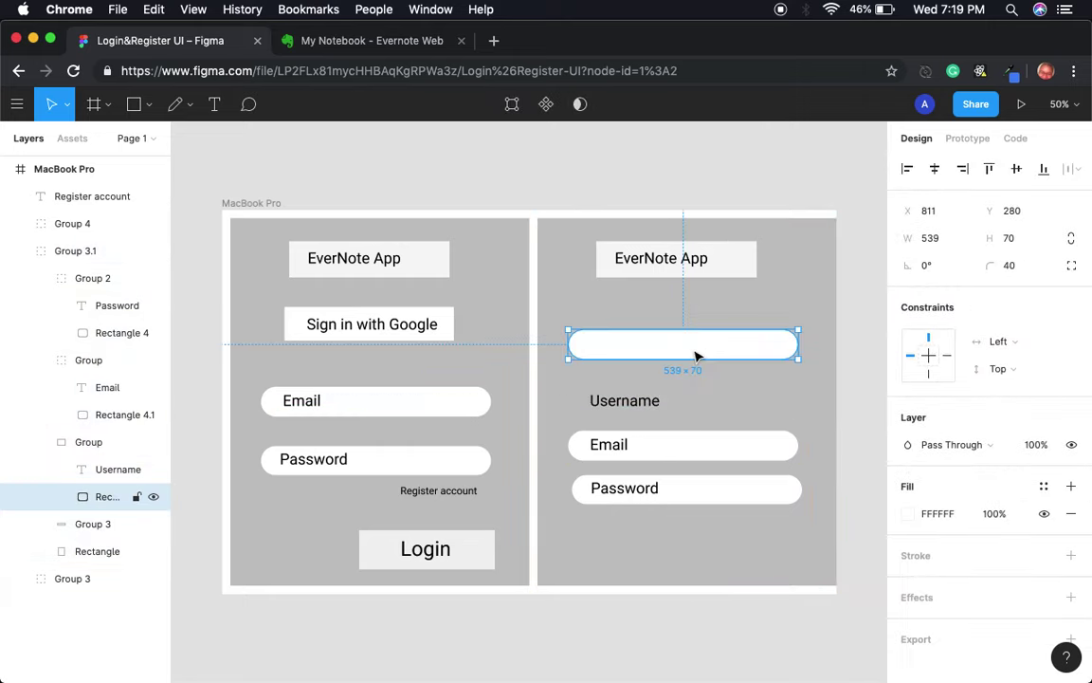
left_click(622, 399)
key("Return")
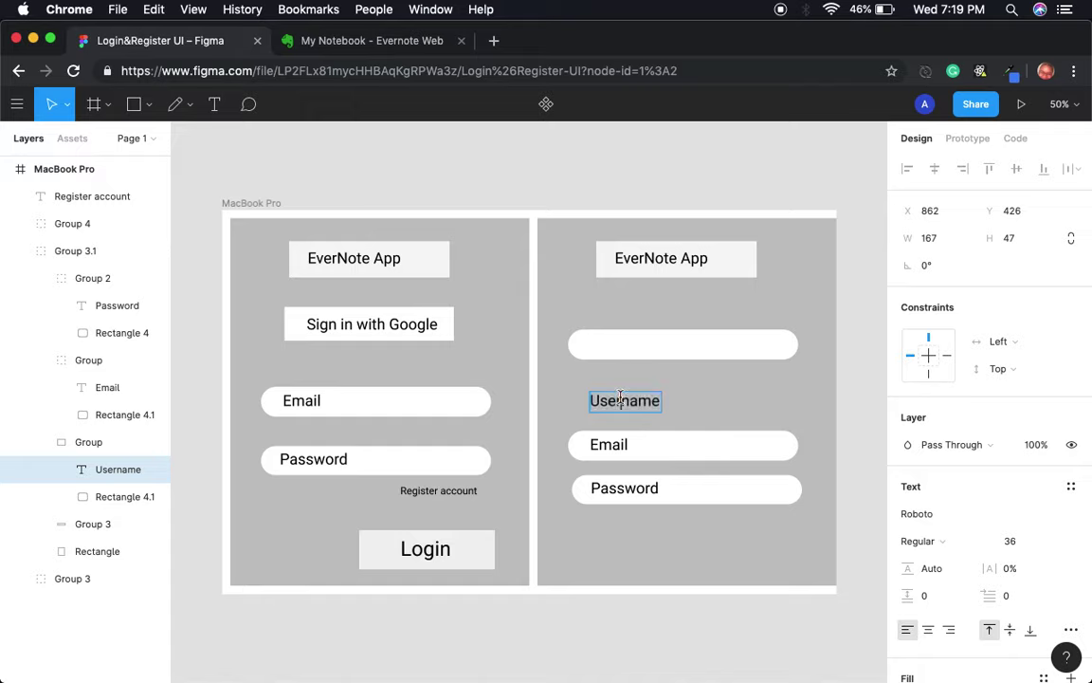
key("Escape")
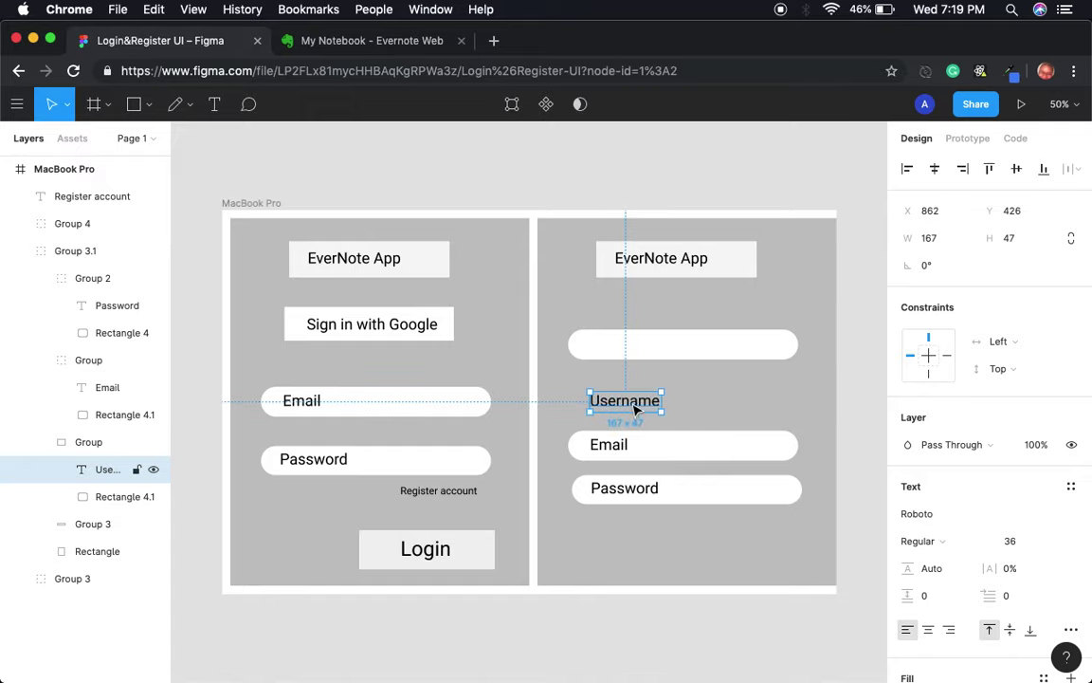
left_click_drag(633, 410, 628, 363)
Move the Email and Password fields up into an even stack under Username.
left_click(675, 447)
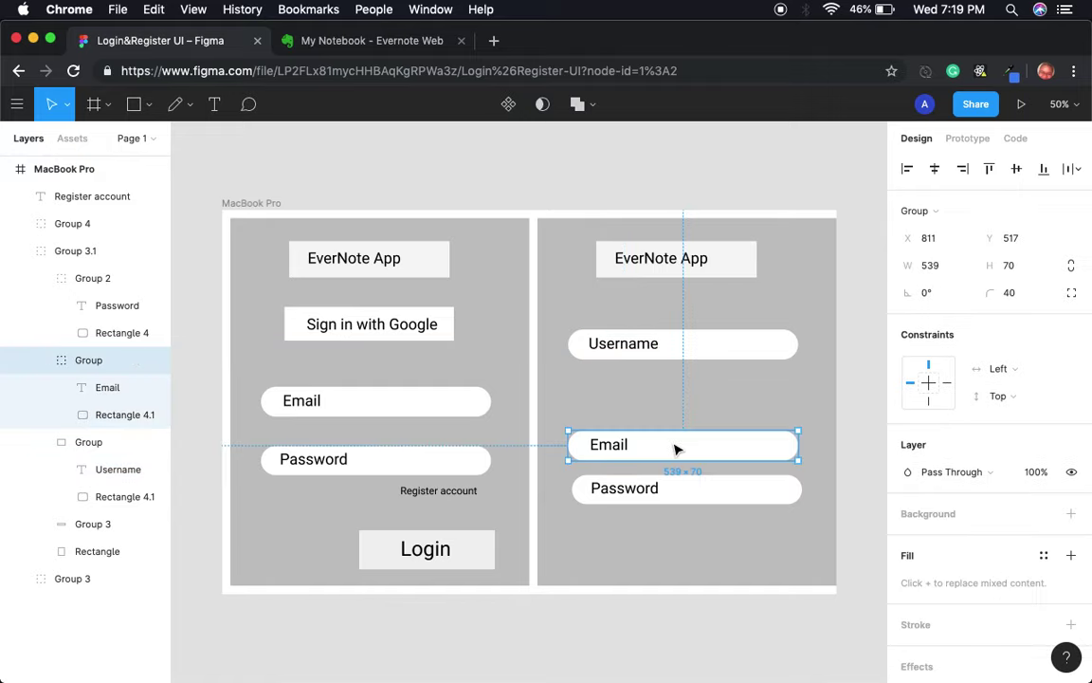
left_click_drag(675, 447, 674, 408)
left_click_drag(693, 492, 691, 451)
Copy the Register account link to the right card under Password, retyped as 'Sign In' and narrowed.
left_click(689, 513)
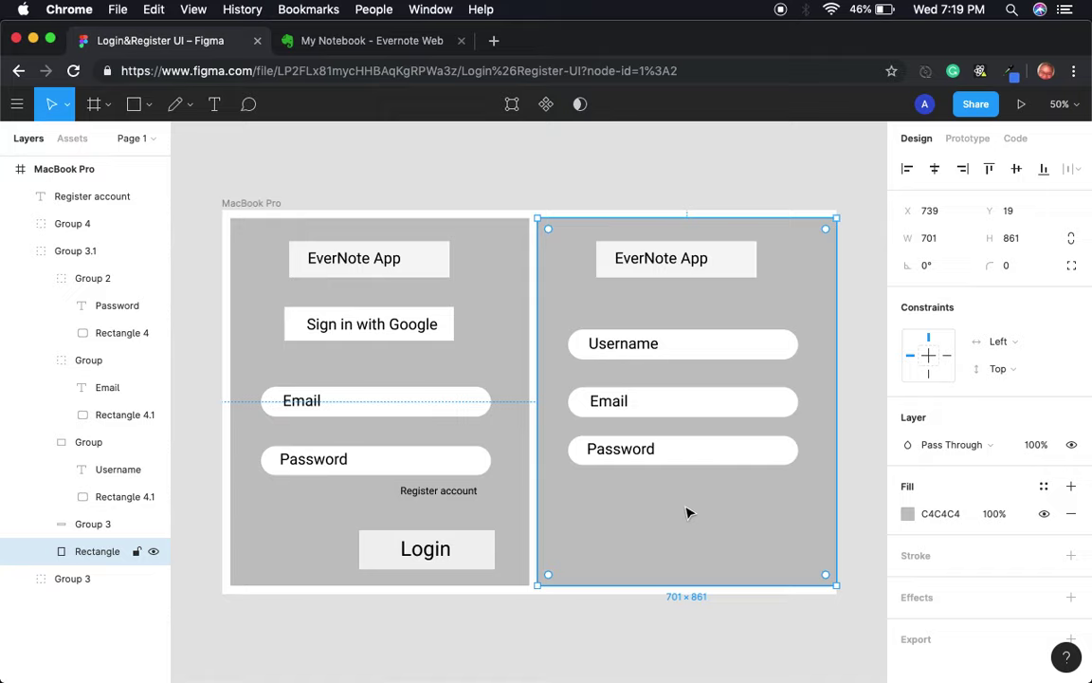
left_click(434, 495)
key("super+d")
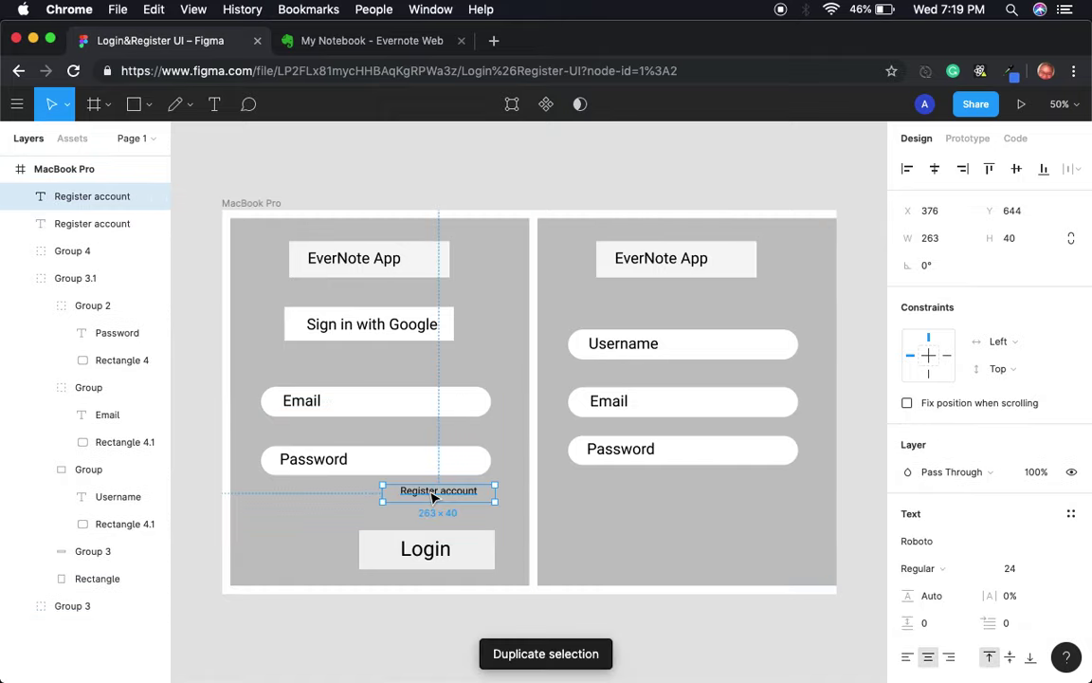
left_click_drag(433, 495, 749, 490)
double_click(746, 485)
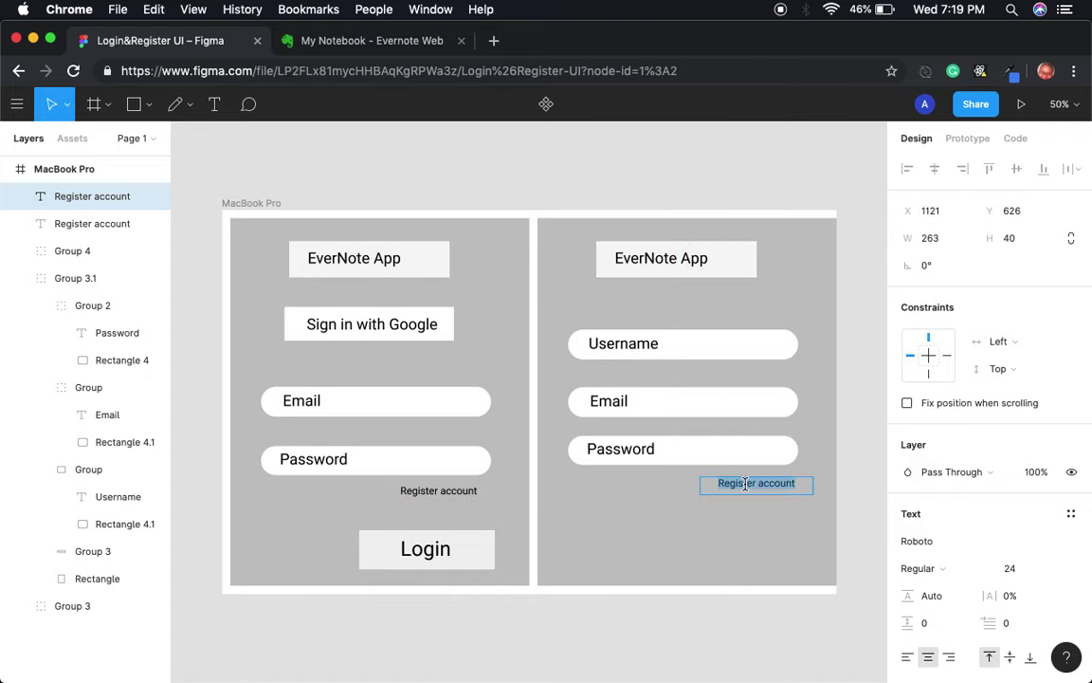
type("Sign I")
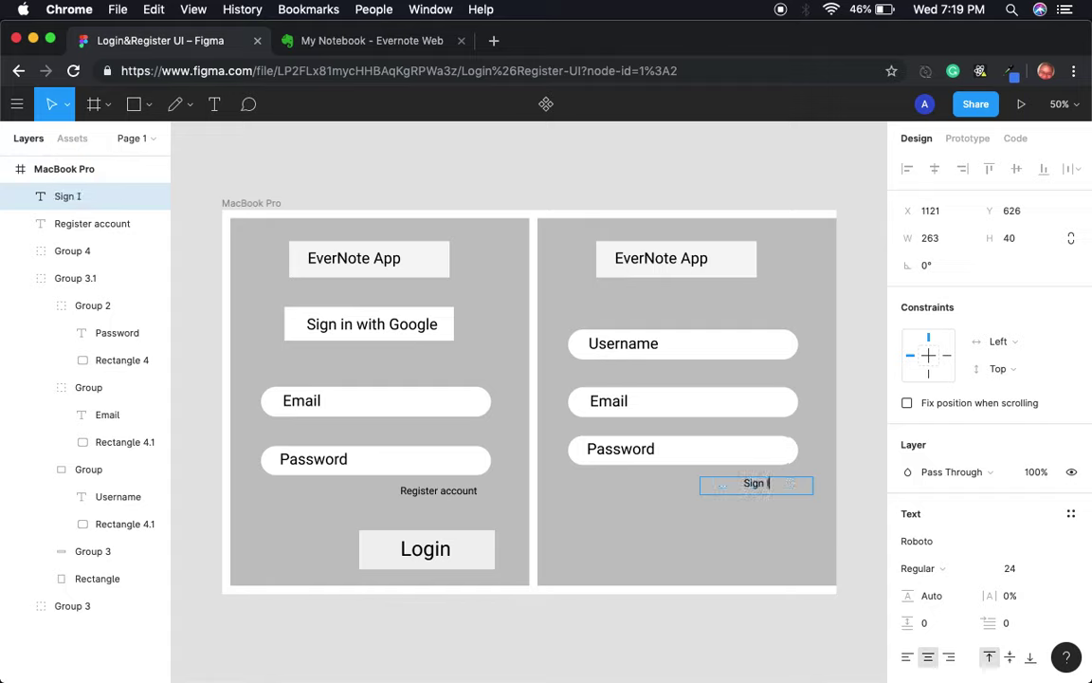
type("n")
key("Escape")
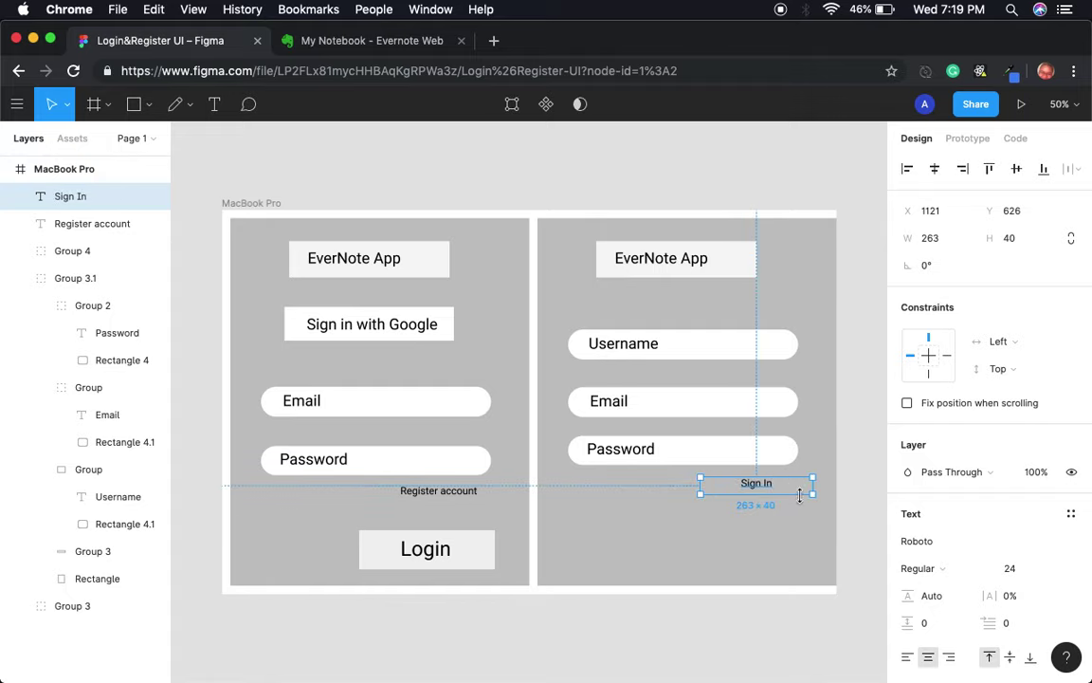
left_click_drag(812, 484, 798, 484)
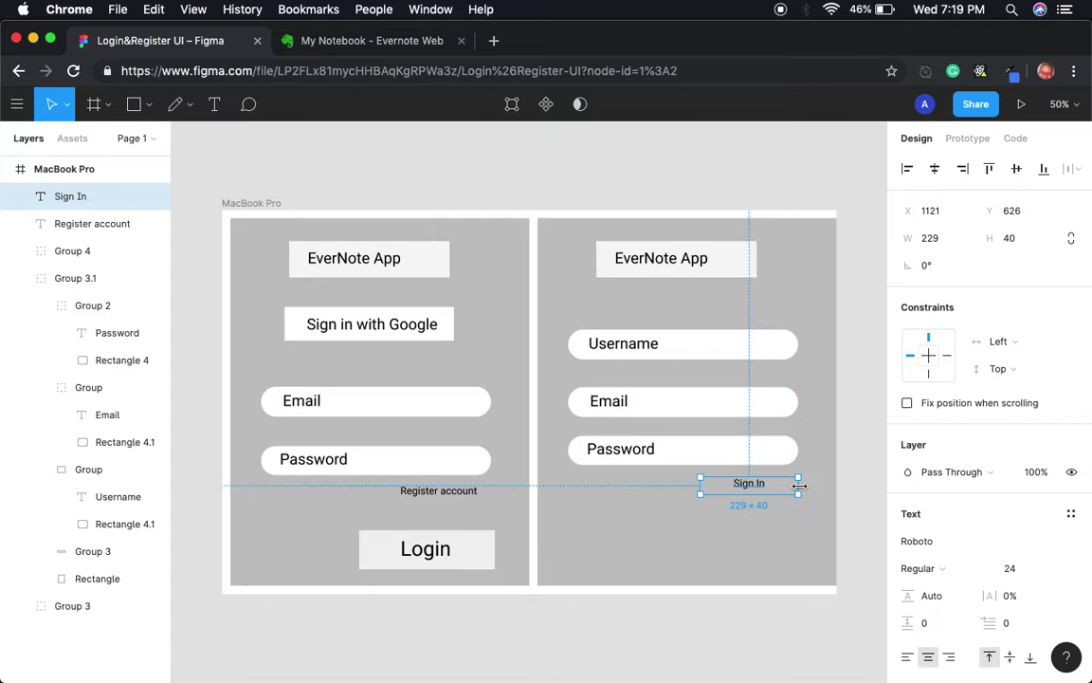
Copy the Login button to the right card's bottom and change its text to 'Register'.
left_click(778, 528)
left_click(446, 526)
left_click(478, 537)
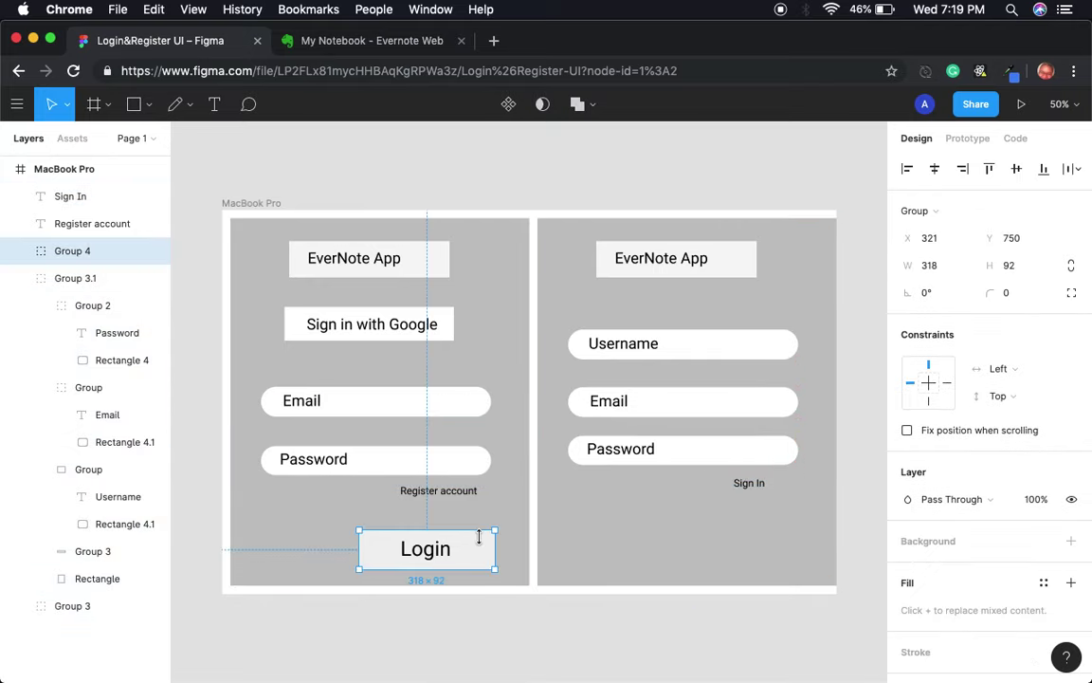
key("super+d")
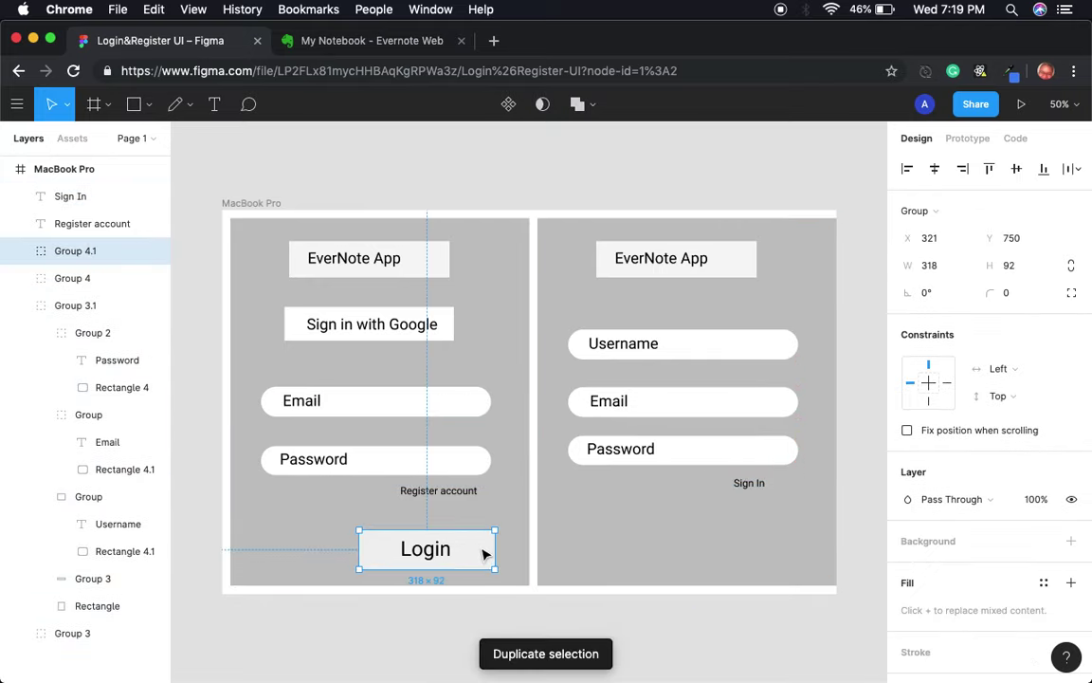
left_click_drag(507, 554, 793, 559)
double_click(744, 555)
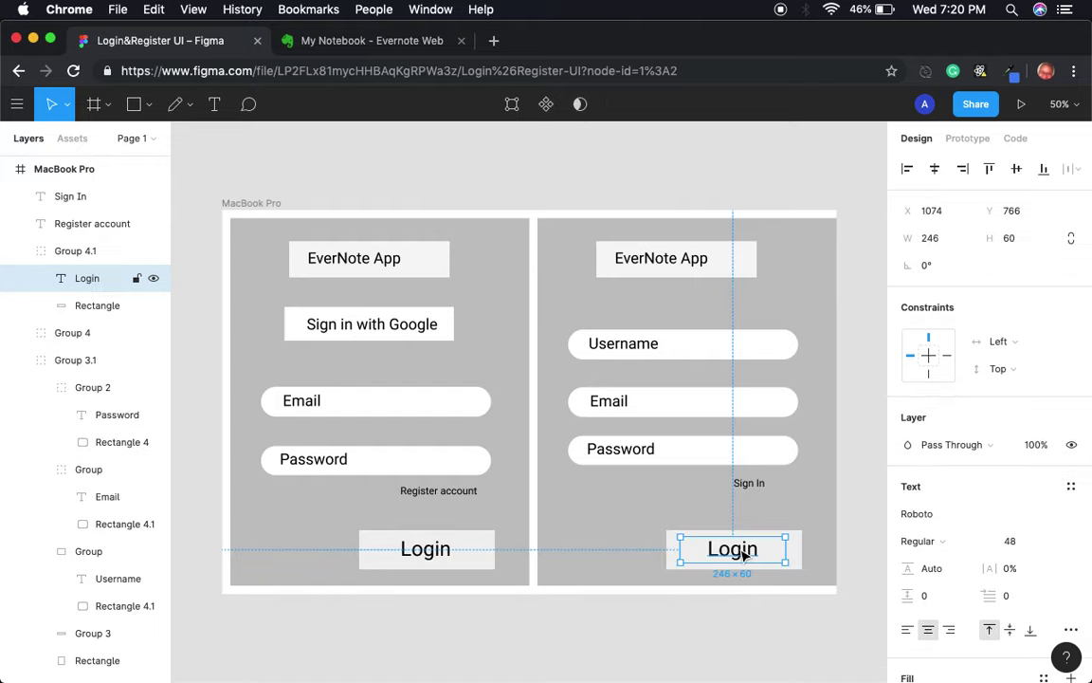
double_click(744, 557)
type("egi")
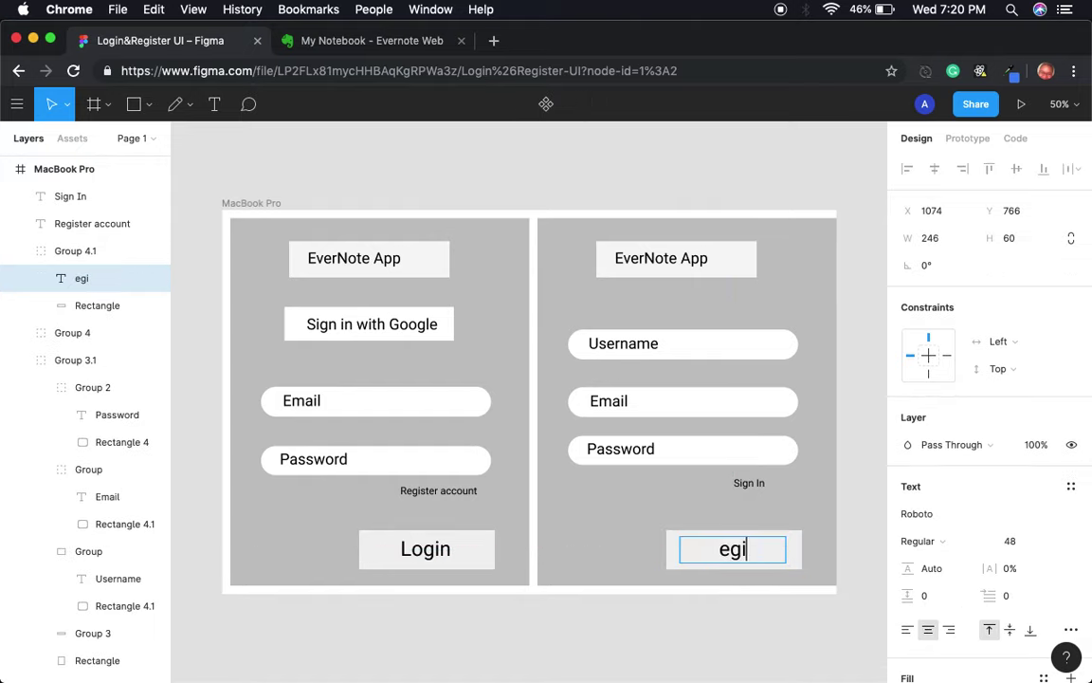
key("BackSpace")
key("BackSpace")
key("BackSpace")
type("Regisre")
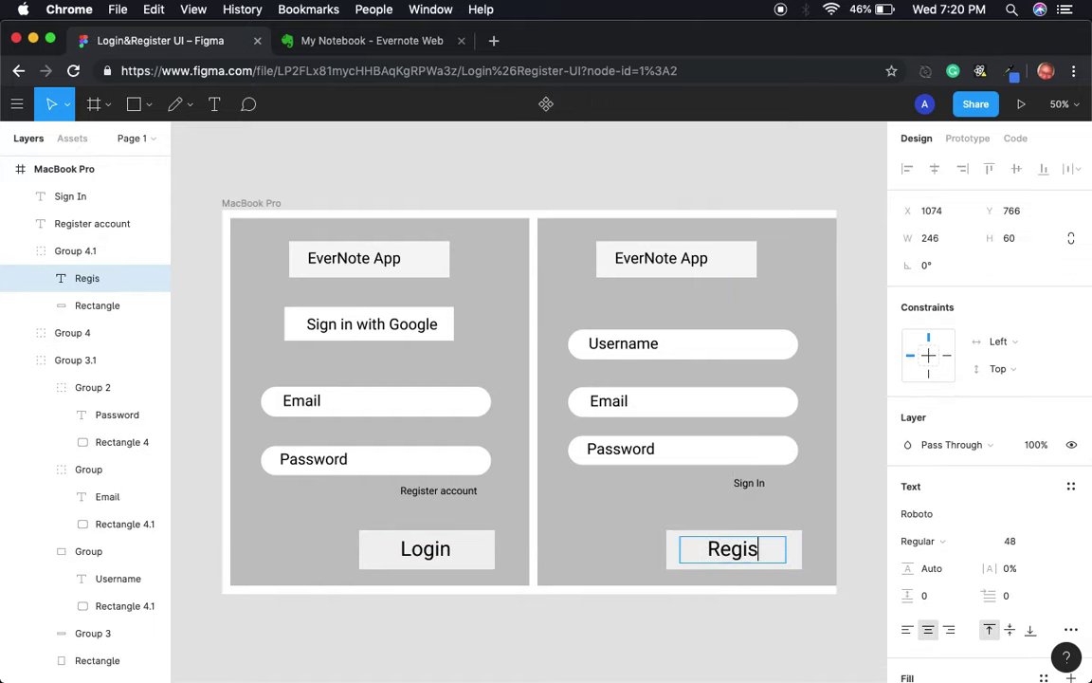
key("BackSpace")
key("BackSpace")
type("ter")
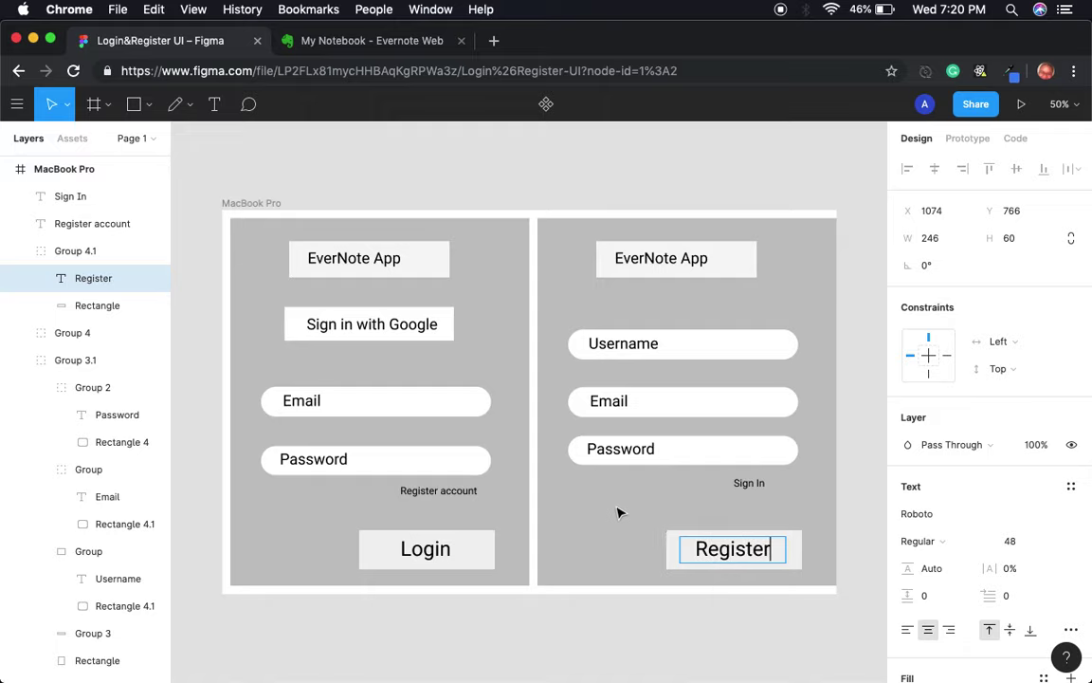
key("Escape")
left_click(830, 523)
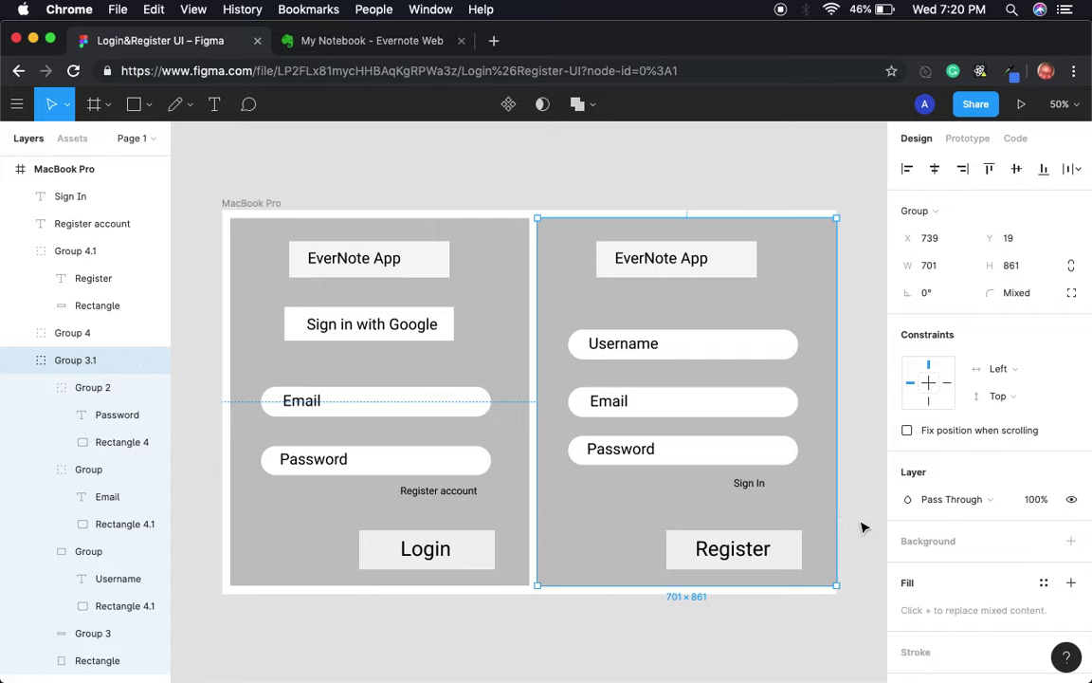
left_click(863, 527)
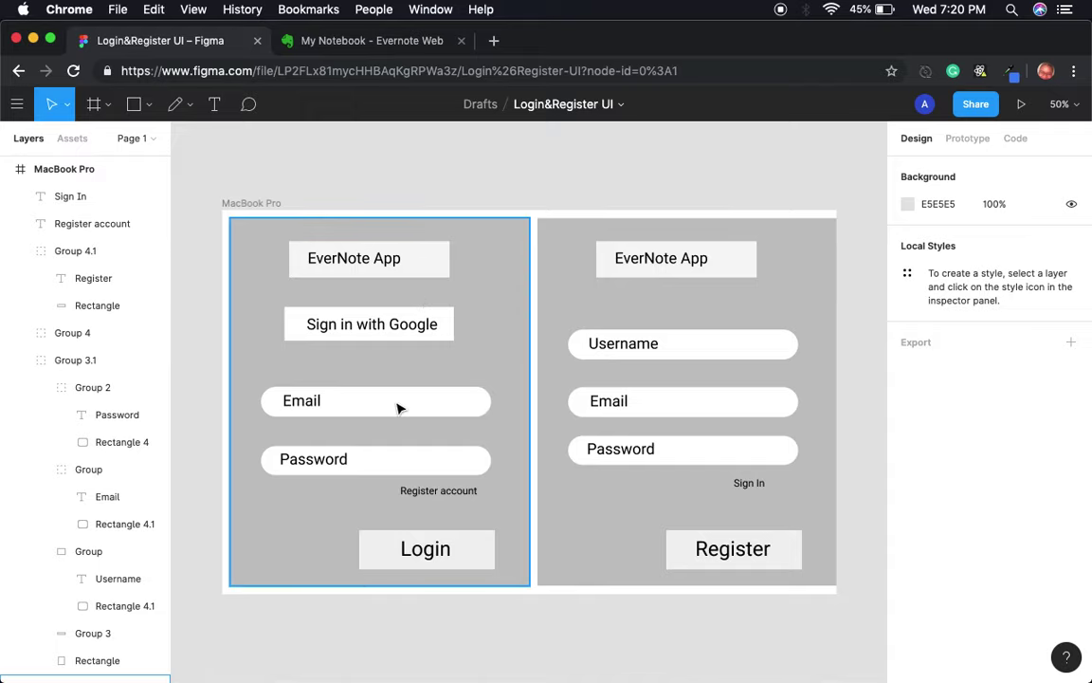
Return to Recent Files and open the EverNote ui design file.
left_click(19, 72)
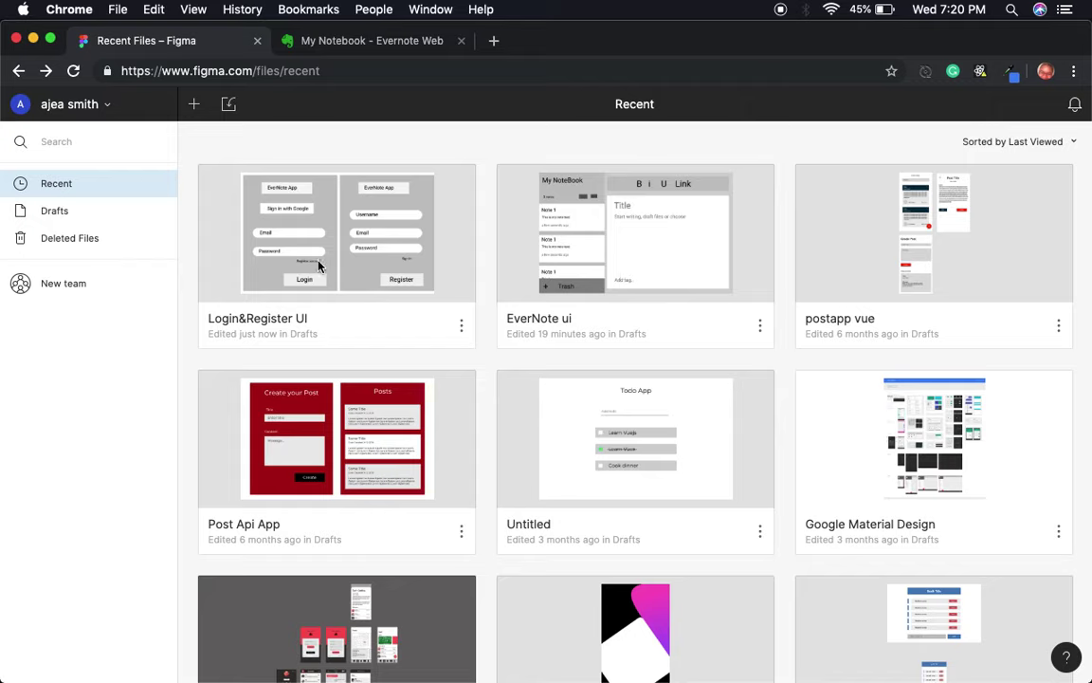
double_click(611, 247)
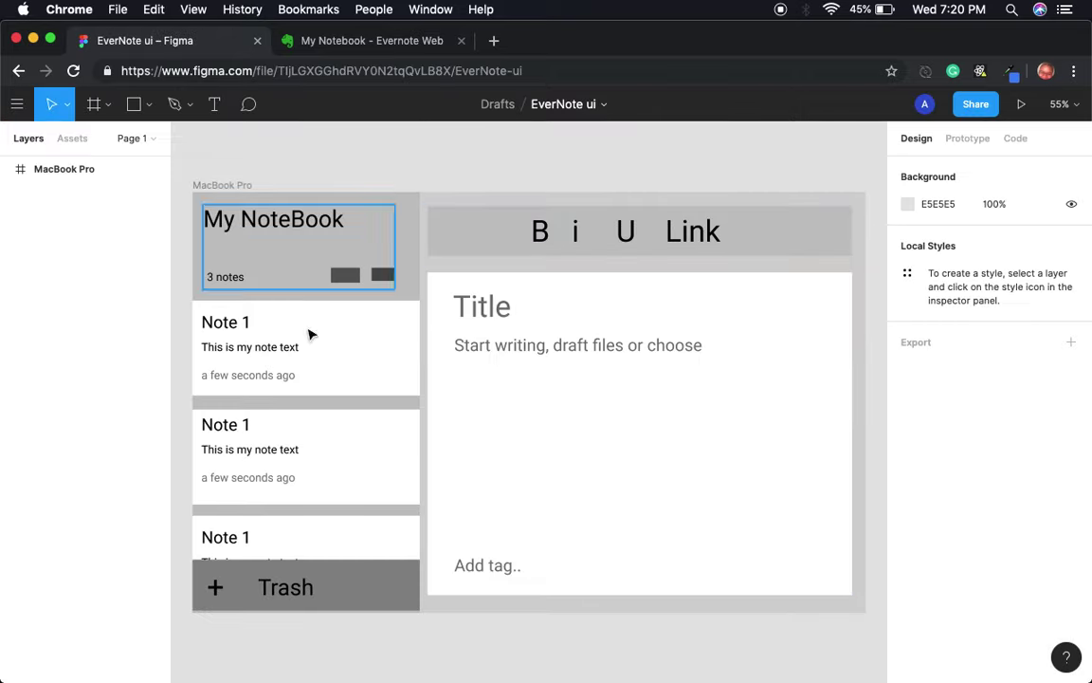